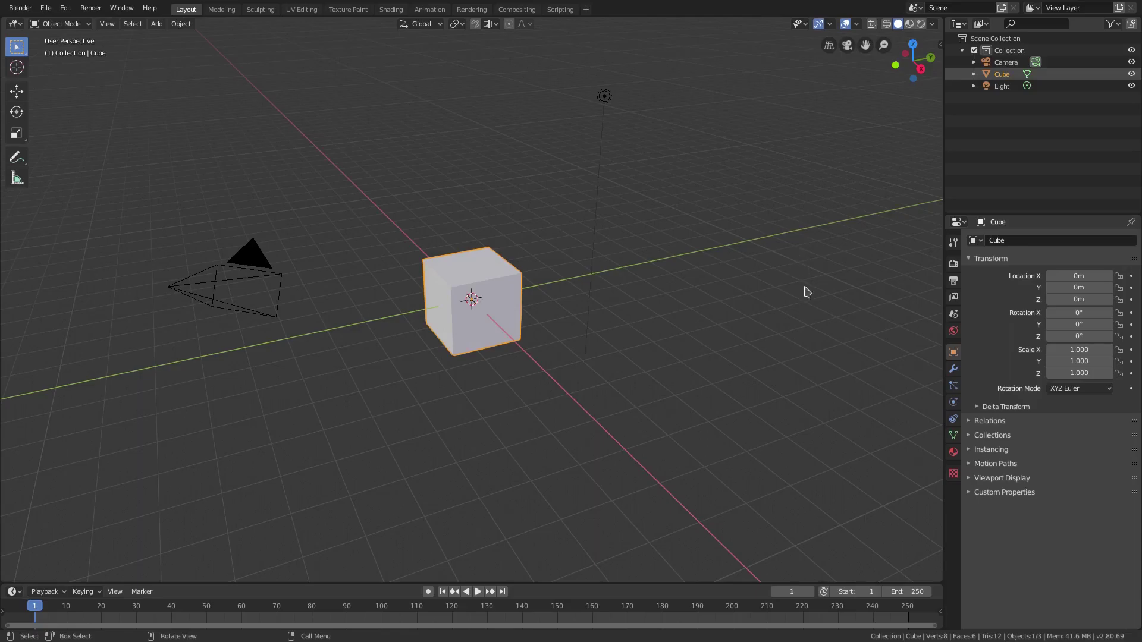
# Move the default cube up 1 m along the Z axis so it rests on the grid floor
pyautogui.moveTo(743, 381); pyautogui.dragTo(596, 337, button='middle')
pyautogui.scroll(2, 596, 336)
pyautogui.moveTo(670, 357); pyautogui.dragTo(701, 336, button='middle')
pyautogui.press('g')
pyautogui.press('z')
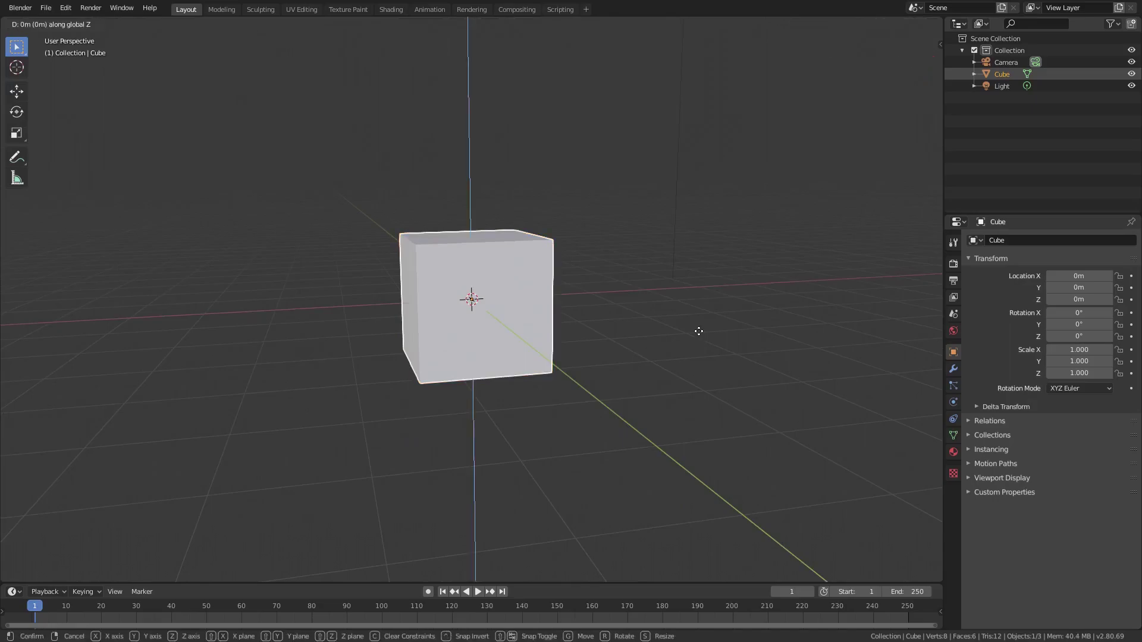
pyautogui.write('1')
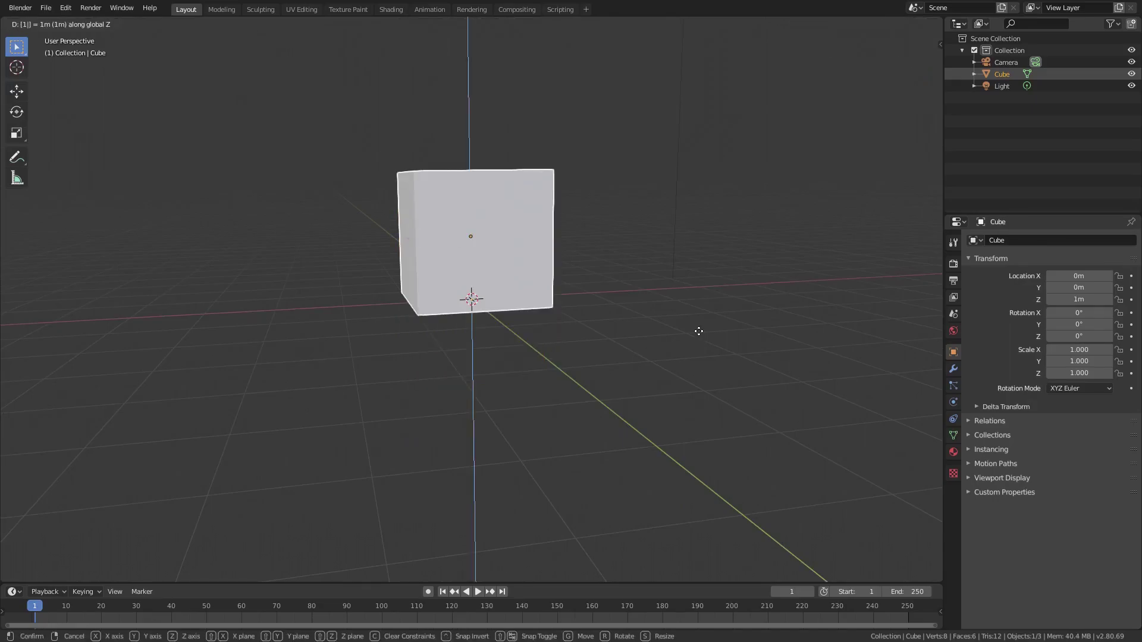
pyautogui.press('Return')
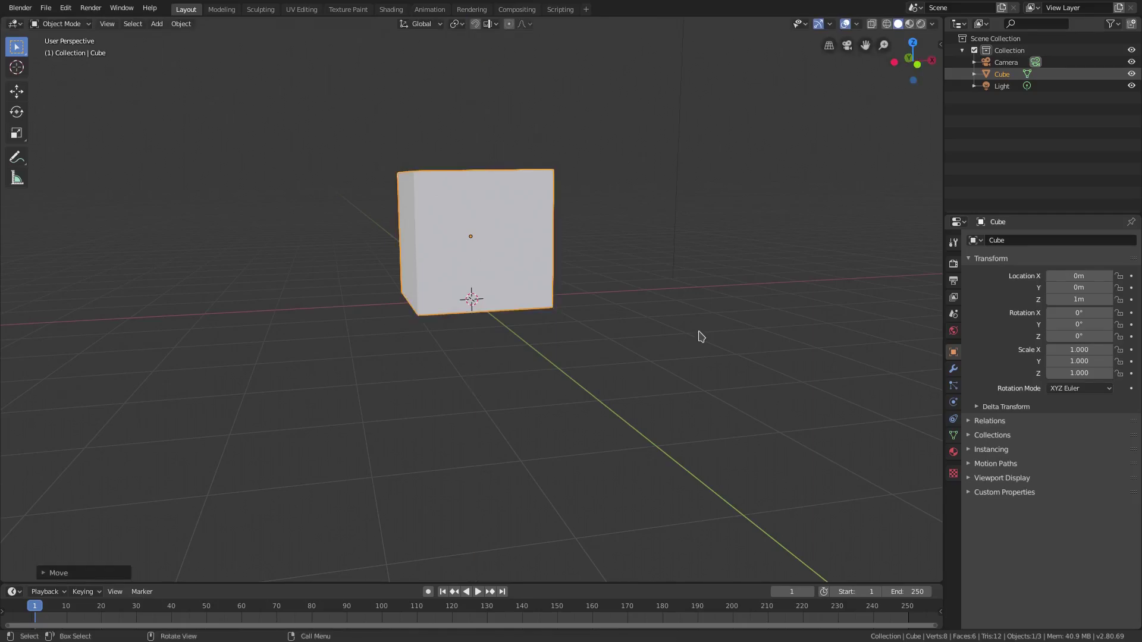
# Add a mesh plane under the cube and scale it uniformly to about 9.7 as a floor
pyautogui.moveTo(849, 399); pyautogui.dragTo(818, 360, button='middle')
pyautogui.moveTo(820, 258); pyautogui.dragTo(786, 392, button='middle')
pyautogui.scroll(2, 746, 323)
pyautogui.scroll(-4, 550, 245)
pyautogui.hotkey('shift', 'a')
pyautogui.moveTo(518, 240)
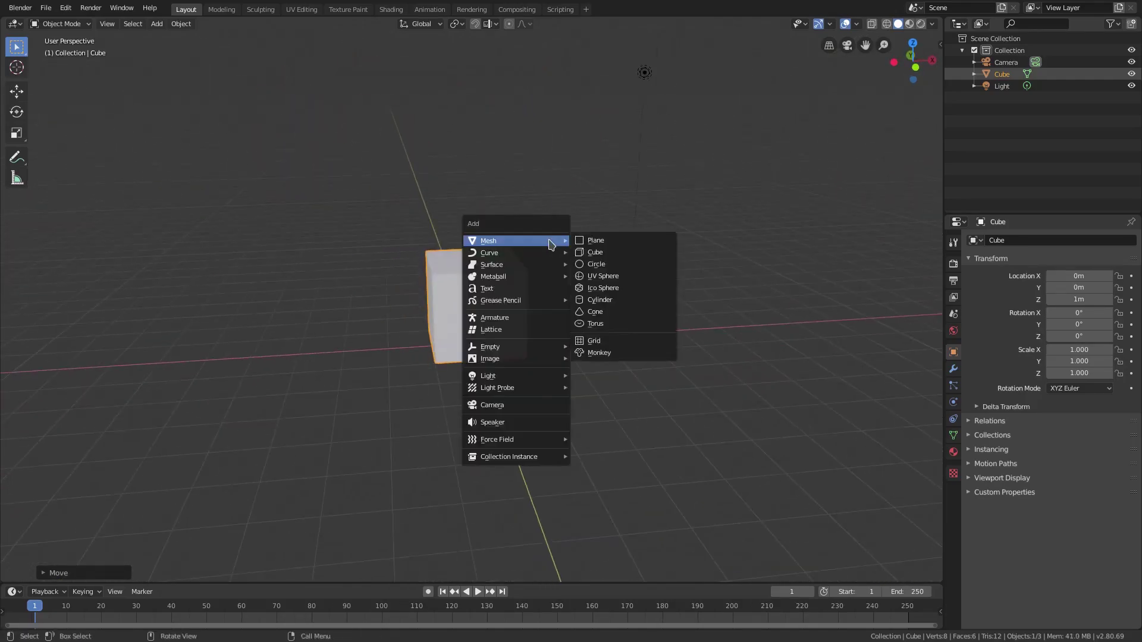
pyautogui.click(595, 241)
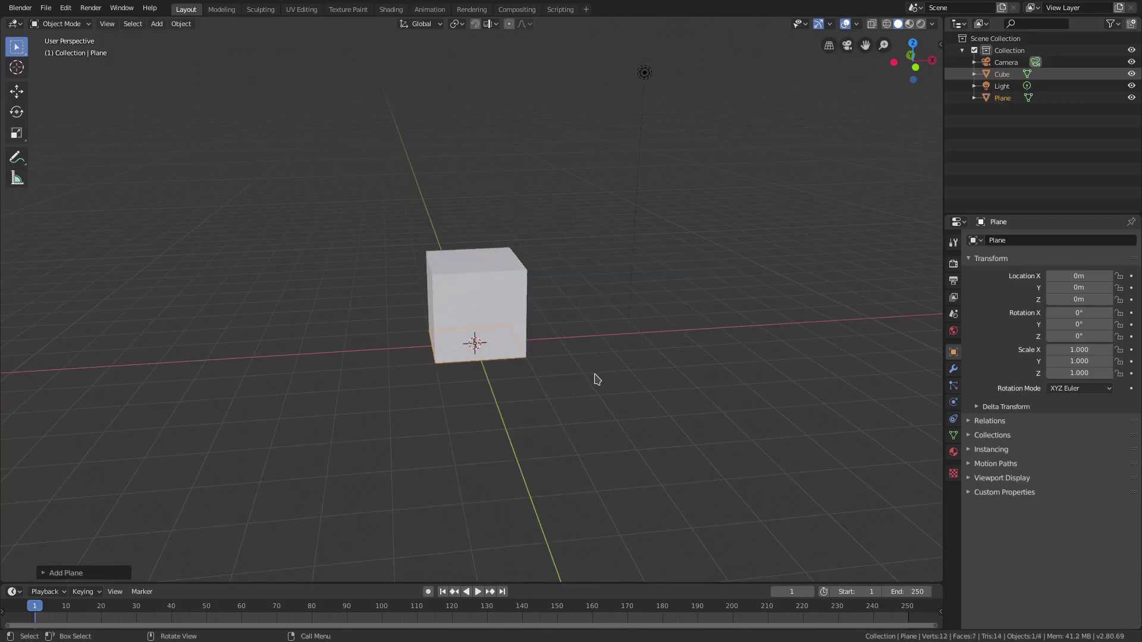
pyautogui.press('s')
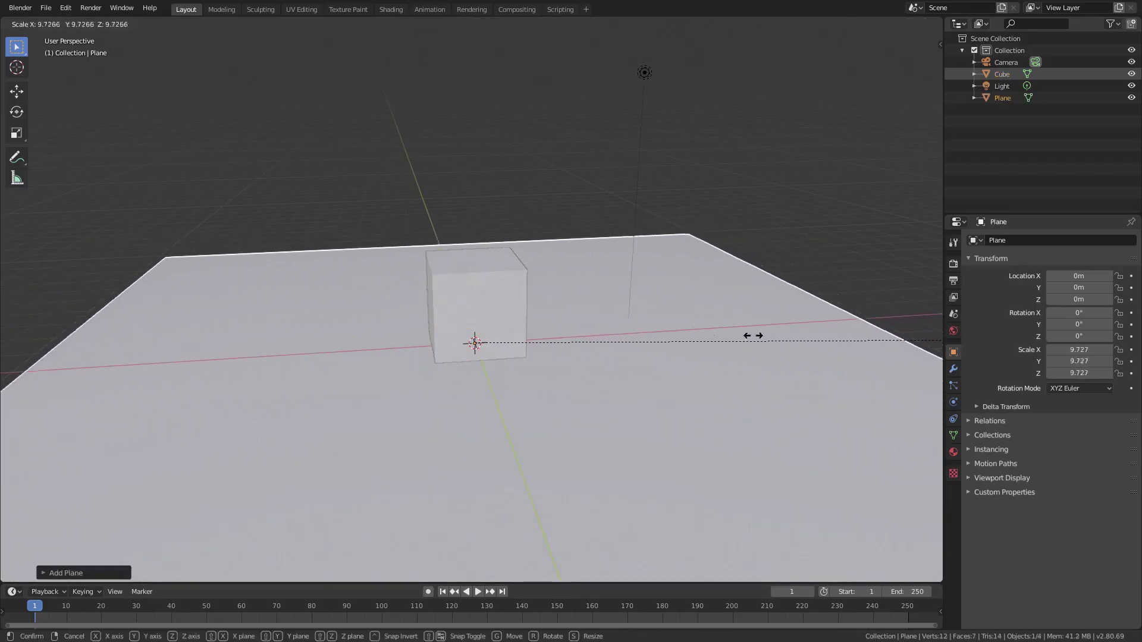
pyautogui.click(703, 323)
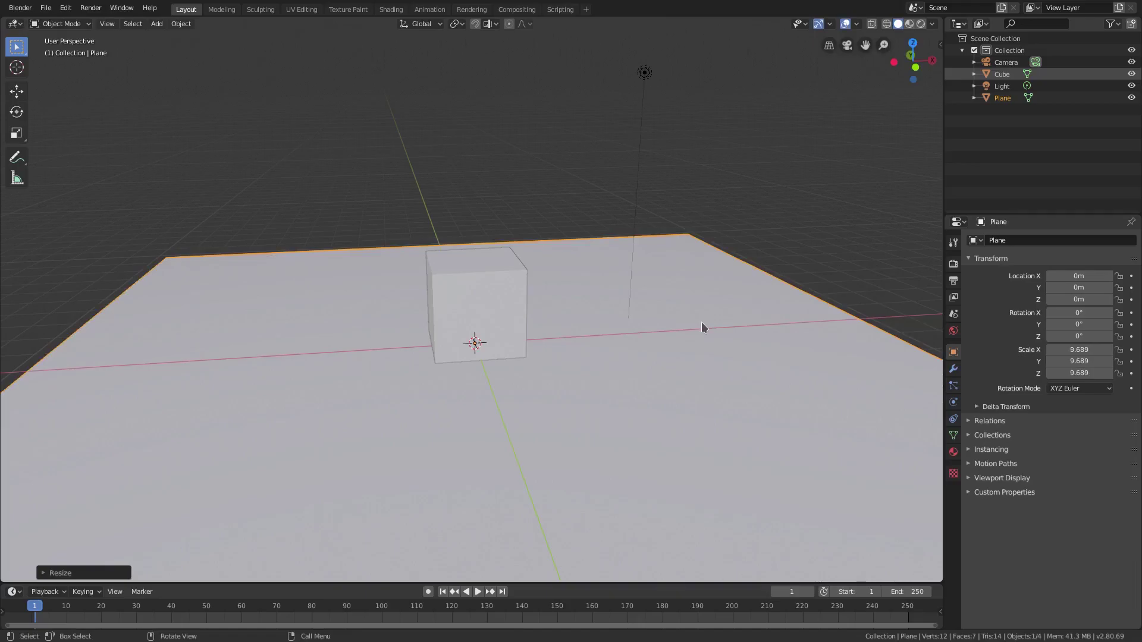
# Extrude the floor plane's edge behind the cube straight up along Z into a tall backdrop wall
pyautogui.scroll(-3, 450, 333)
pyautogui.moveTo(450, 333); pyautogui.dragTo(628, 312, button='middle')
pyautogui.press('Tab')
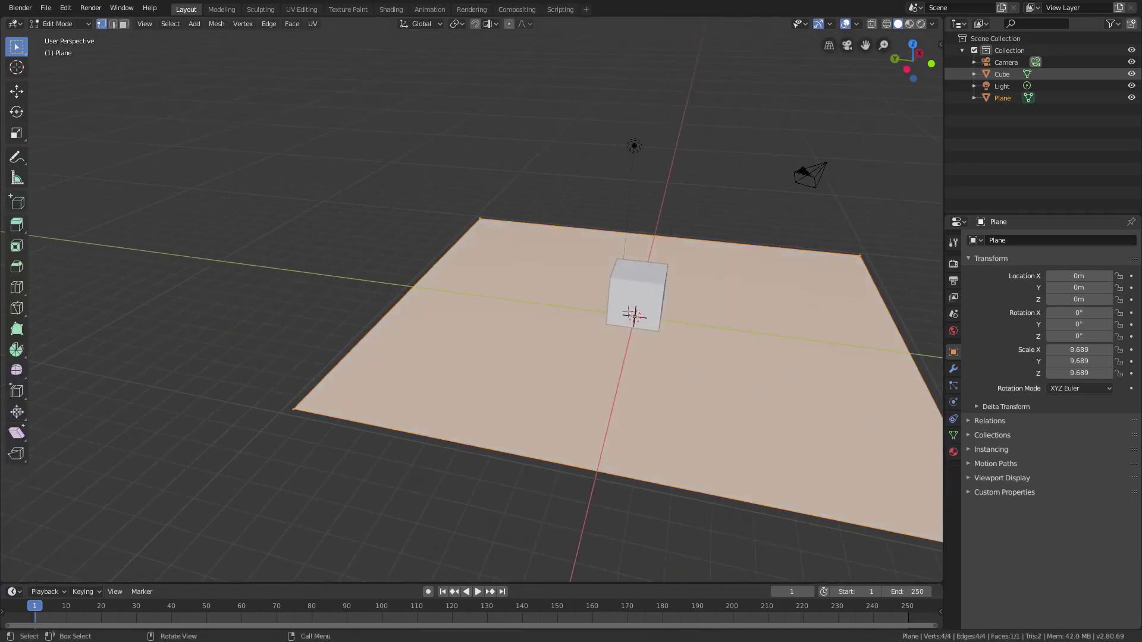
pyautogui.click(113, 24)
pyautogui.click(391, 311)
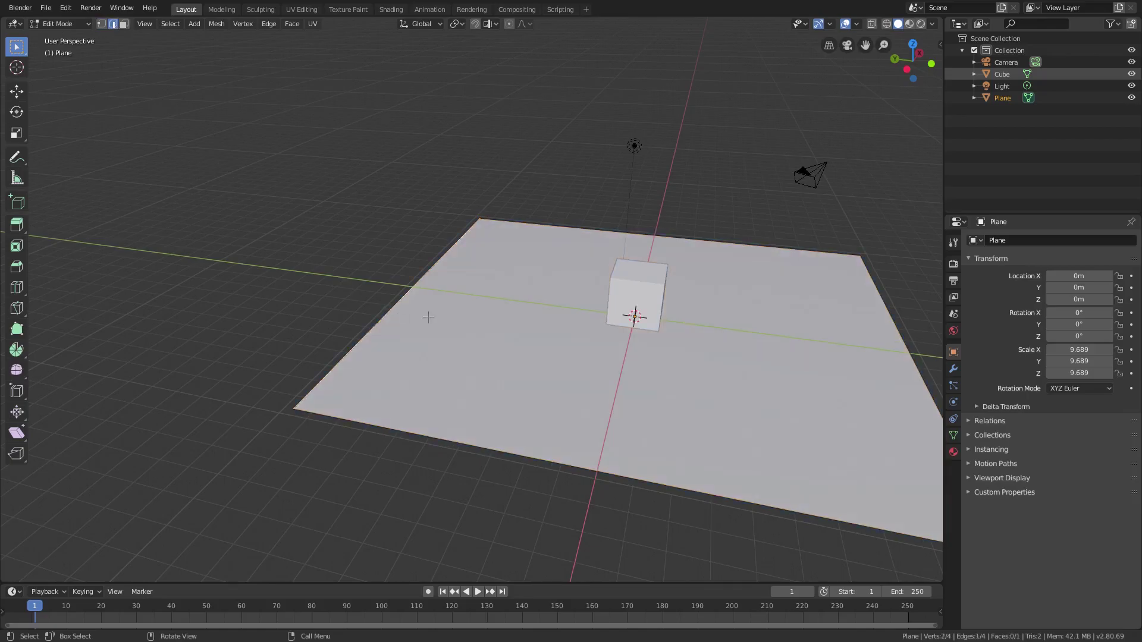
pyautogui.press('e')
pyautogui.press('z')
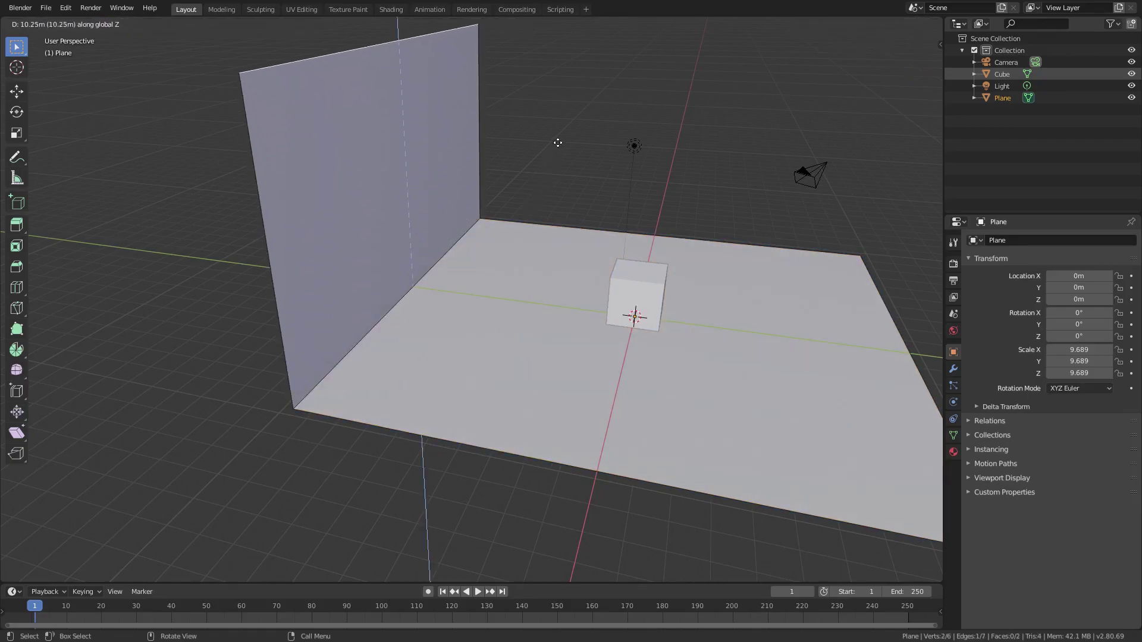
pyautogui.click(561, 165)
# Bevel the edge between floor and wall about 0.55 m wide with over 130 segments for a smooth curve, and return to Object Mode
pyautogui.moveTo(561, 164); pyautogui.dragTo(402, 285, button='middle')
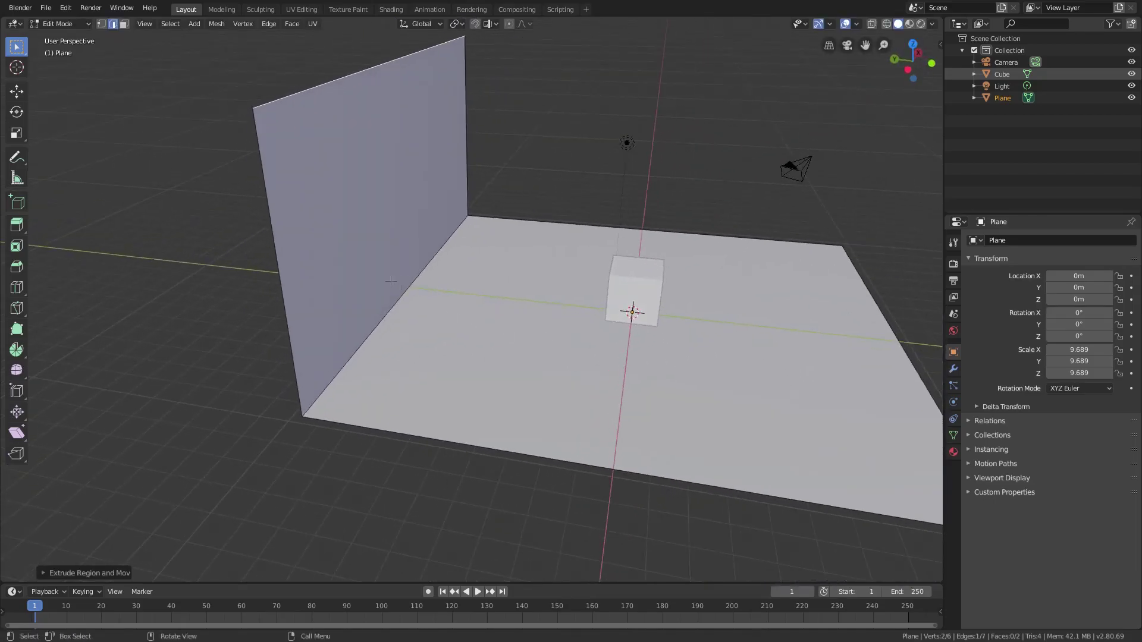
pyautogui.click(402, 293)
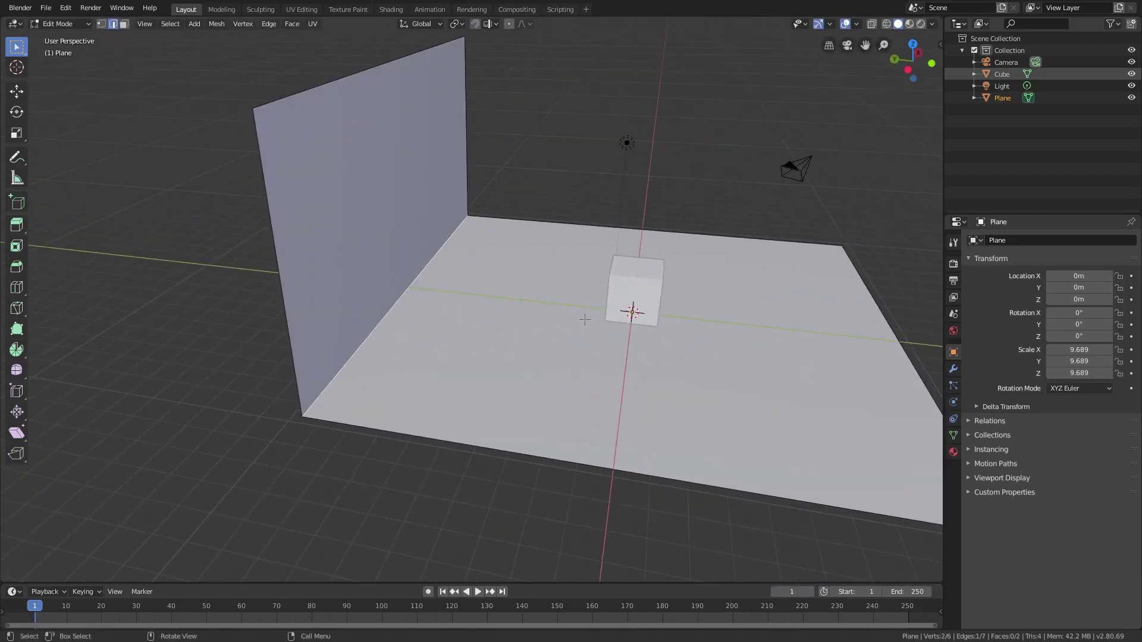
pyautogui.hotkey('ctrl', 'b')
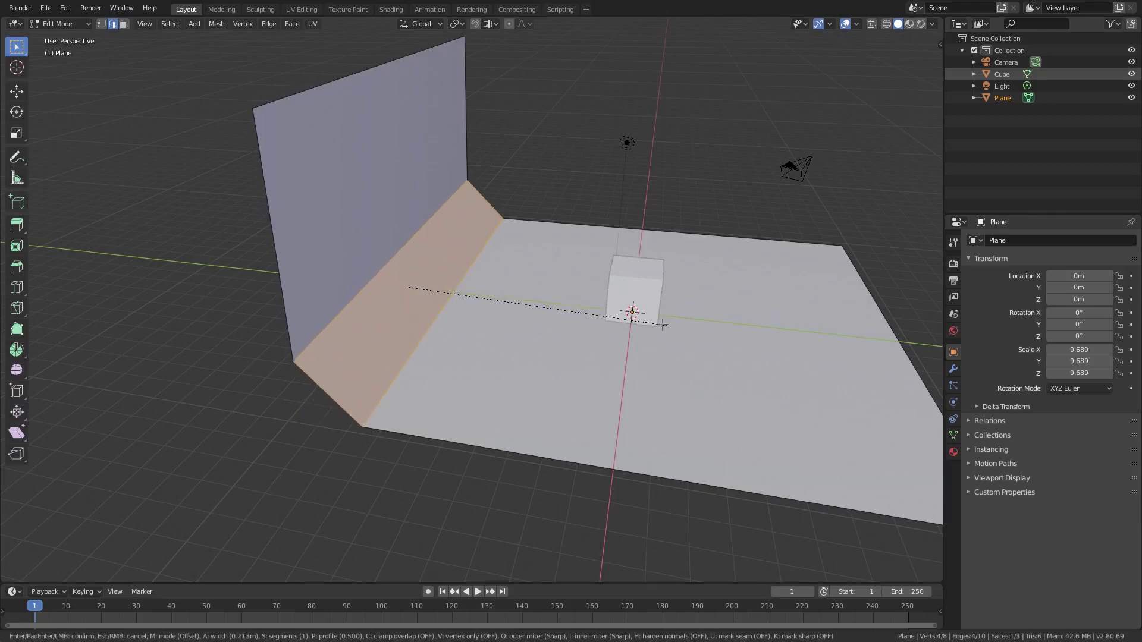
pyautogui.scroll(16, 678, 325)
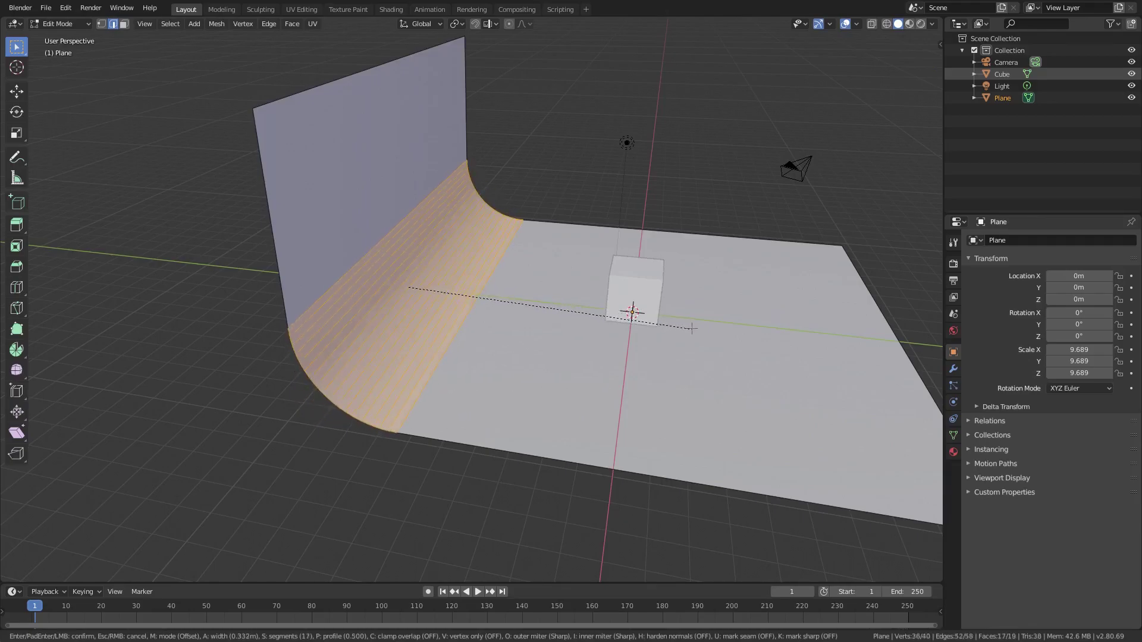
pyautogui.scroll(9, 691, 328)
pyautogui.scroll(20, 698, 330)
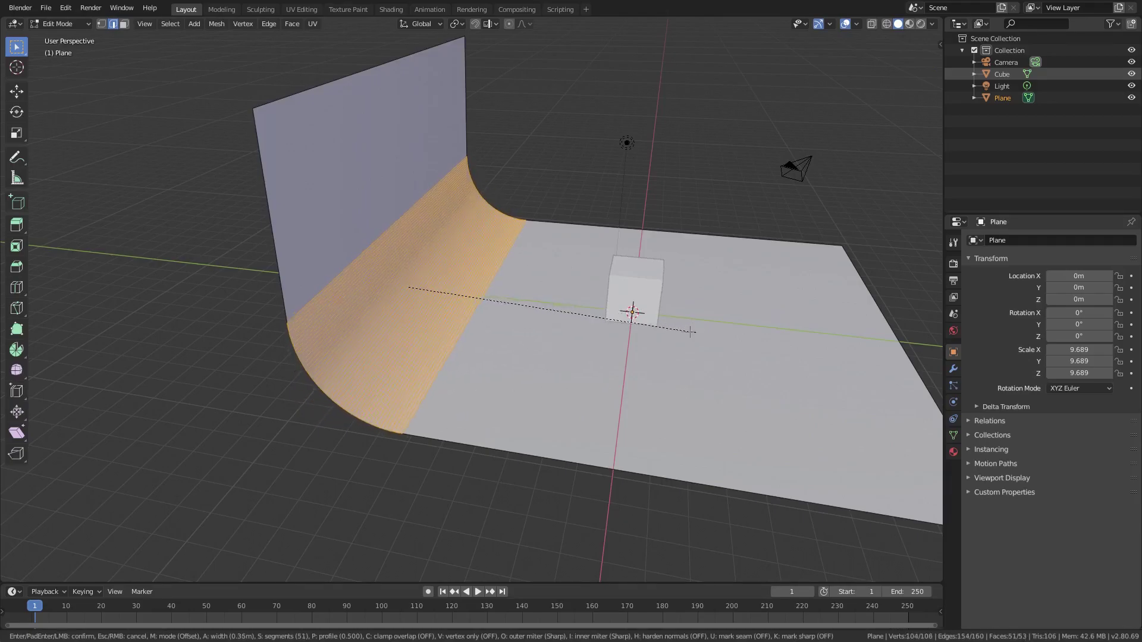
pyautogui.scroll(20, 734, 331)
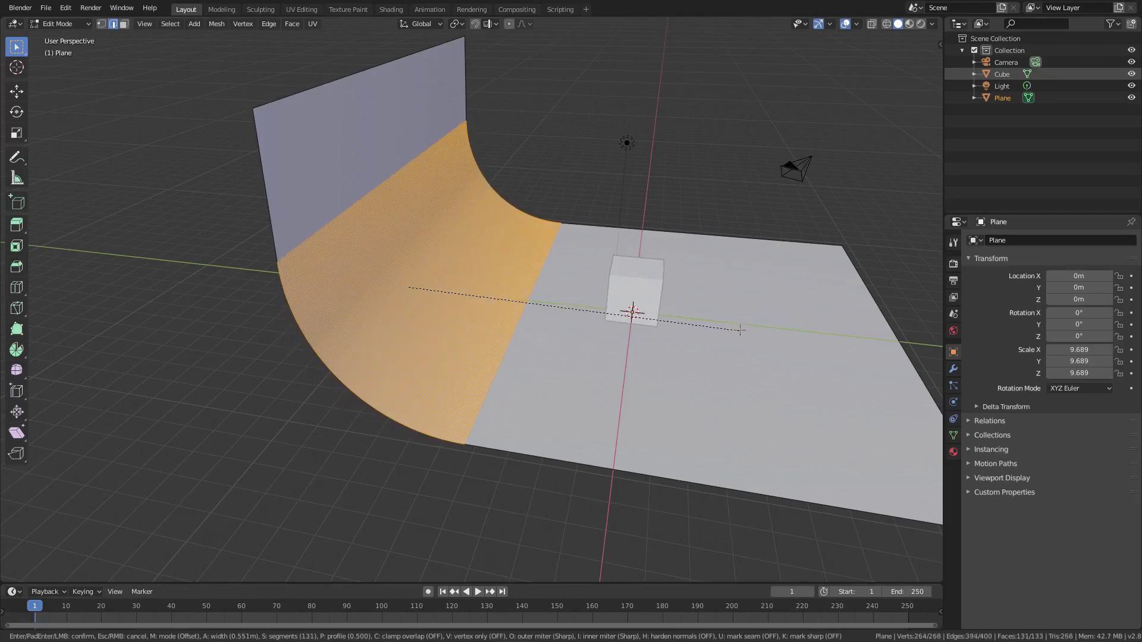
pyautogui.scroll(20, 744, 329)
pyautogui.click(747, 327)
pyautogui.press('Tab')
# Hide the curved backdrop plane and select the cube
pyautogui.moveTo(823, 374); pyautogui.dragTo(571, 308, button='middle')
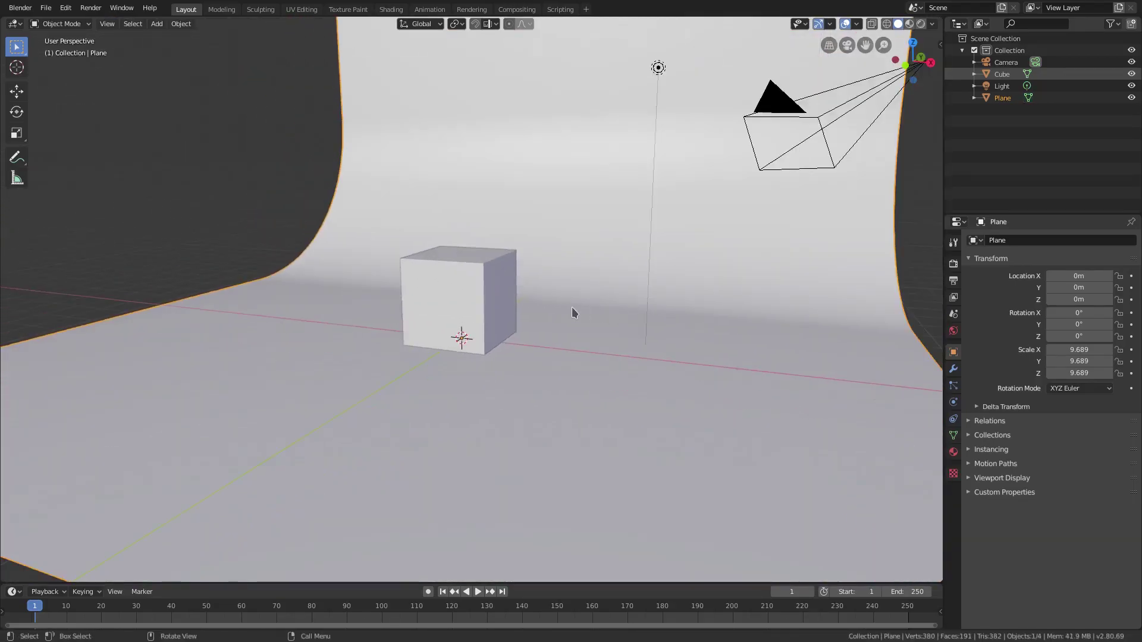
pyautogui.click(453, 301)
pyautogui.scroll(2, 597, 318)
pyautogui.click(659, 290)
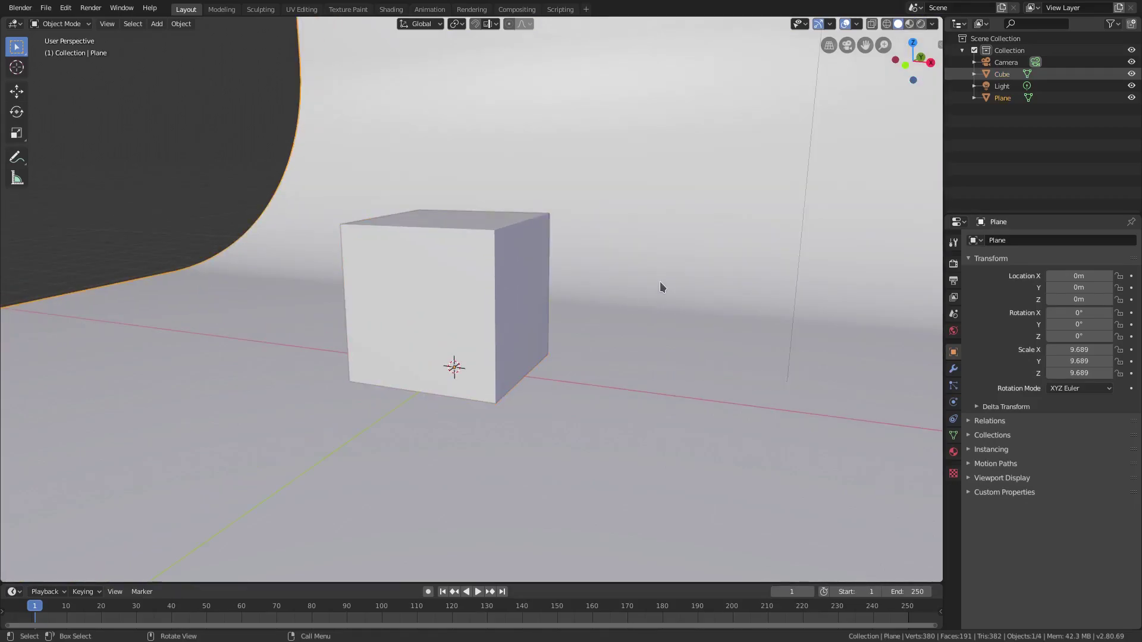
pyautogui.press('h')
pyautogui.click(490, 301)
pyautogui.moveTo(490, 301); pyautogui.dragTo(540, 265, button='middle')
pyautogui.press('KP_Decimal')
pyautogui.moveTo(669, 284); pyautogui.dragTo(659, 305, button='middle')
pyautogui.scroll(-3, 634, 290)
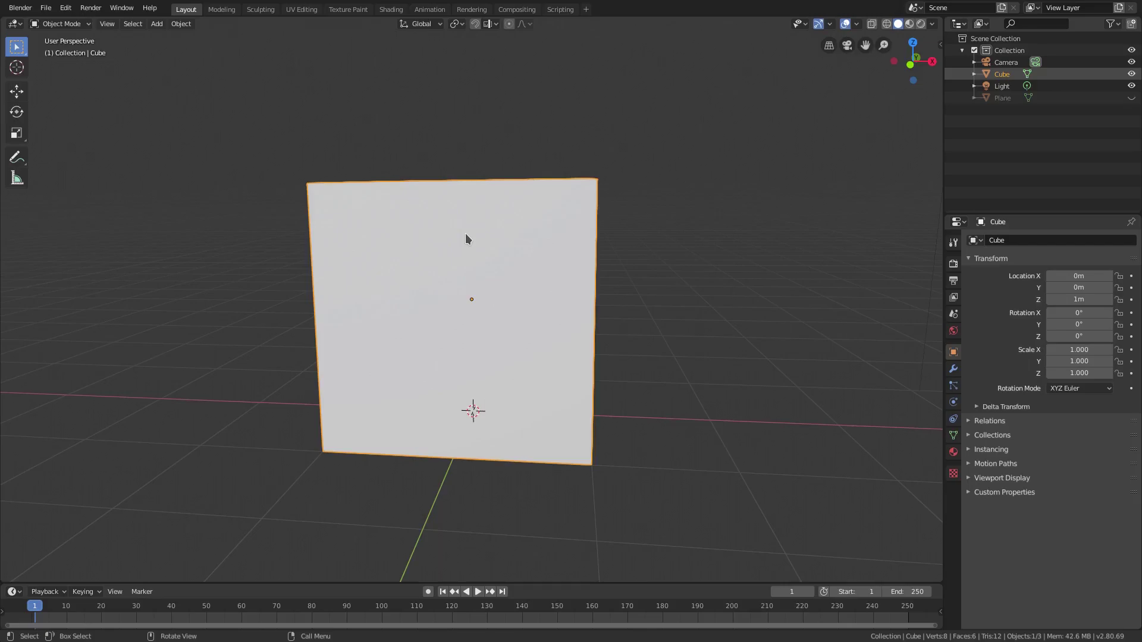
# Add a second mesh plane and rotate it 90° about the X axis so it stands upright
pyautogui.hotkey('shift', 'a')
pyautogui.moveTo(520, 239)
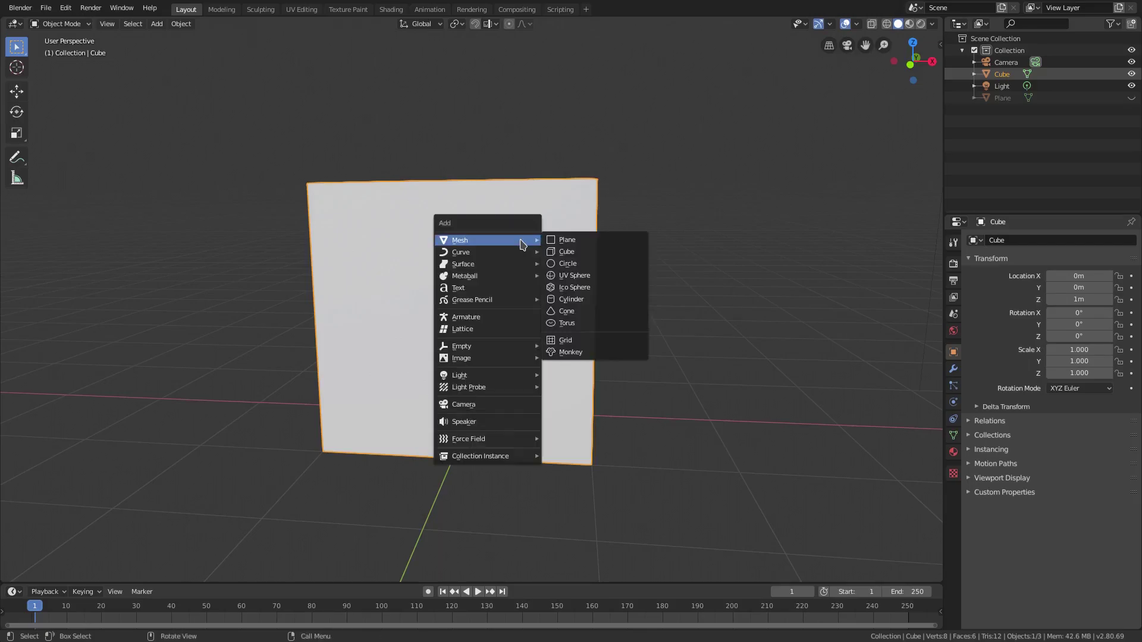
pyautogui.click(625, 247)
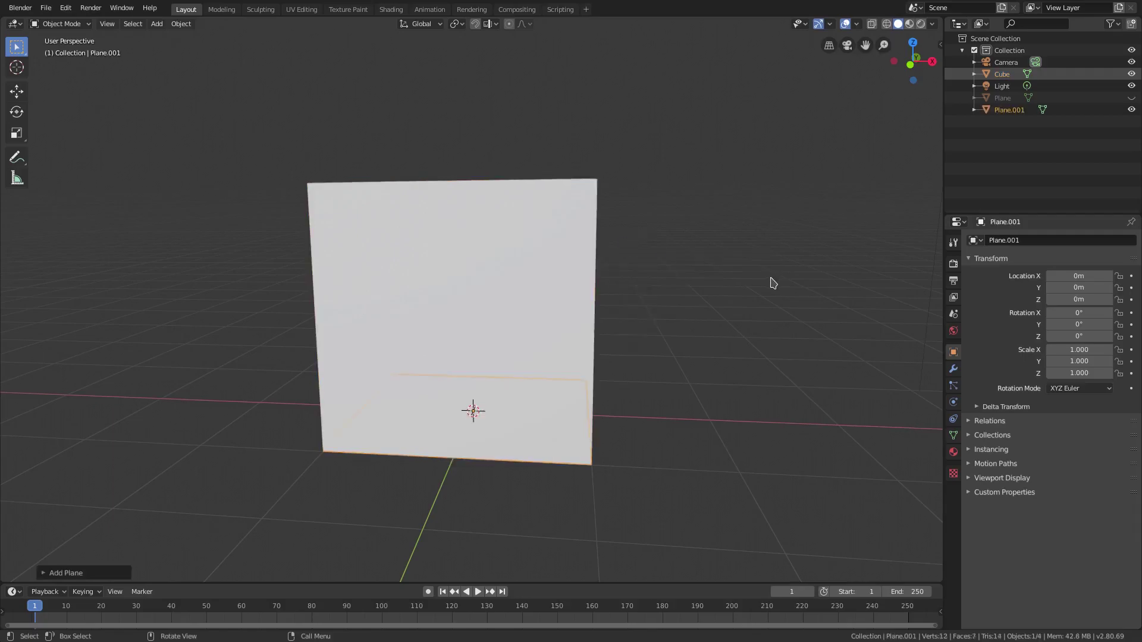
pyautogui.press('r')
pyautogui.press('x')
pyautogui.press('9')
pyautogui.press('0')
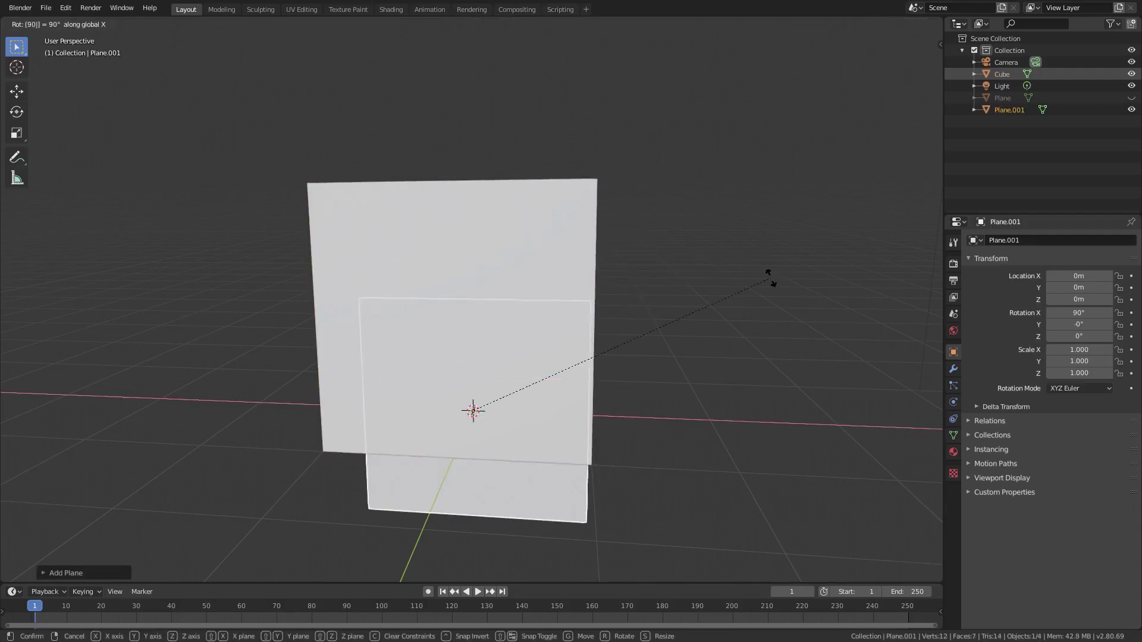
pyautogui.press('Return')
# Move the upright plane just in front of the cube's front face, to about Y -1.04 m and Z 0.99 m
pyautogui.moveTo(770, 280); pyautogui.dragTo(804, 305, button='middle')
pyautogui.press('g')
pyautogui.press('y')
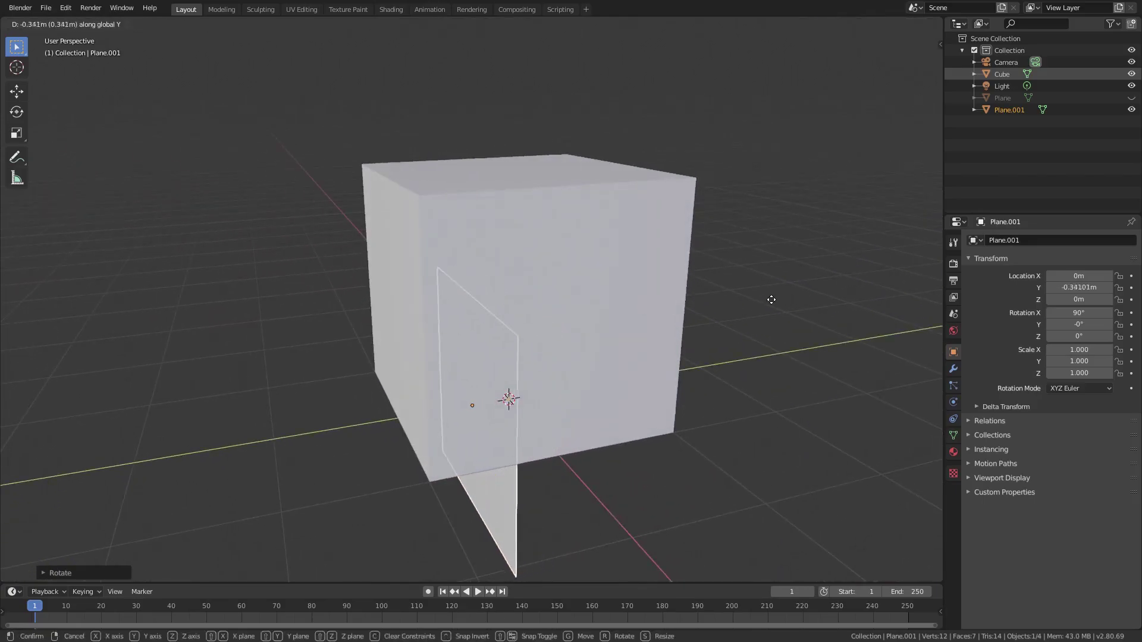
pyautogui.click(699, 303)
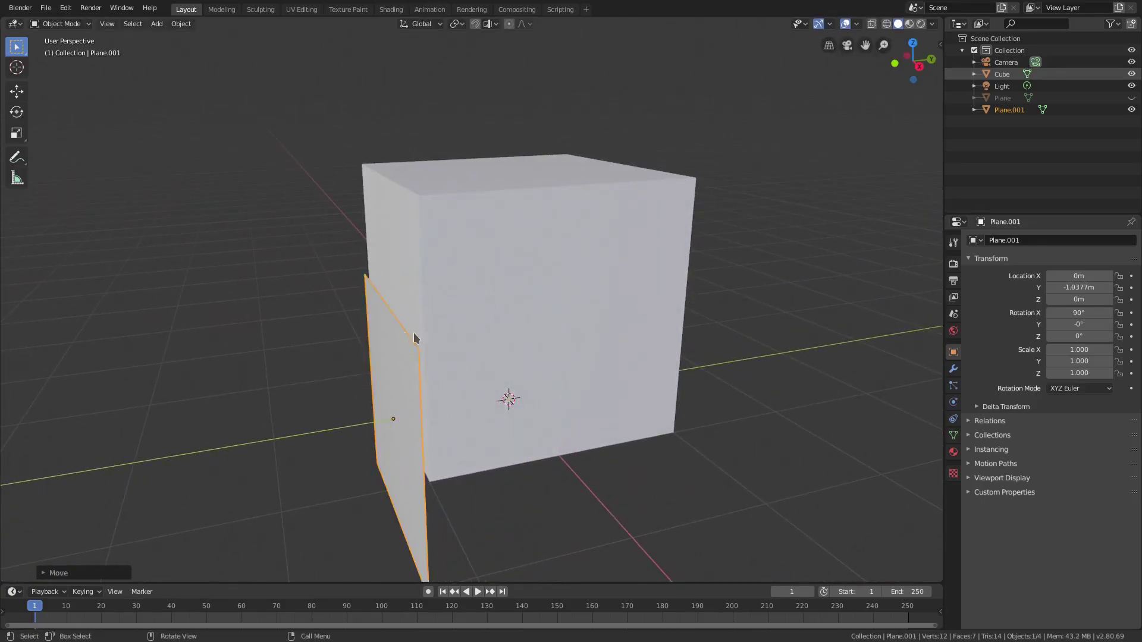
pyautogui.moveTo(406, 335); pyautogui.dragTo(681, 357, button='middle')
pyautogui.press('s')
pyautogui.press('z')
pyautogui.press('Escape')
pyautogui.press('g')
pyautogui.press('z')
pyautogui.click(706, 297)
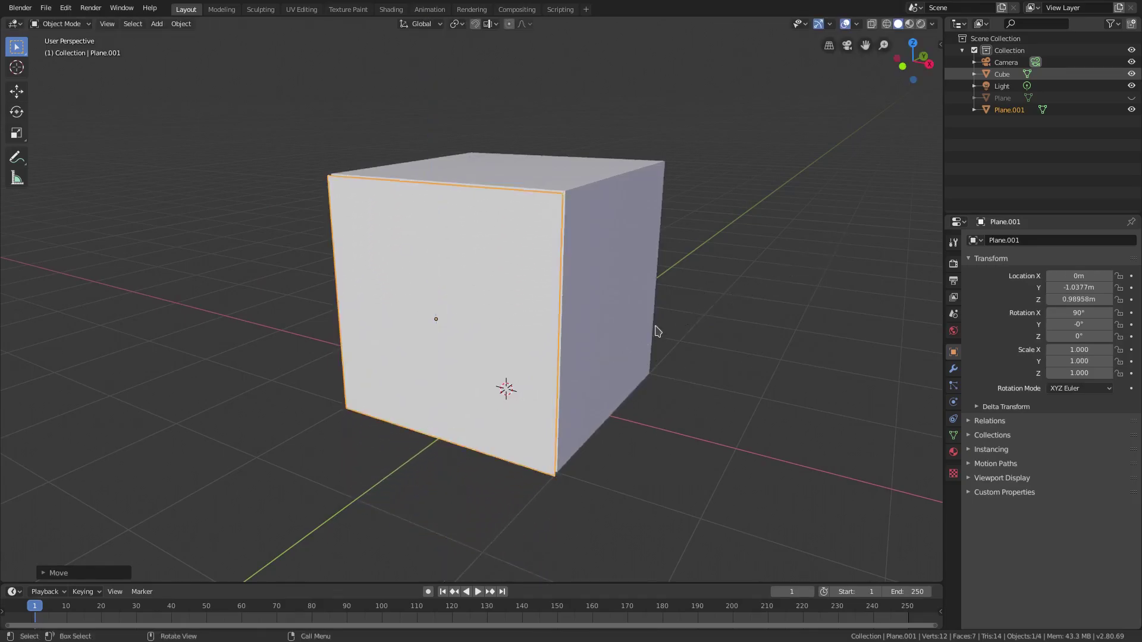
# Scale the upright plane along Z to about 0.25, making a horizontal strip across the cube's front face
pyautogui.moveTo(657, 326); pyautogui.dragTo(787, 295, button='middle')
pyautogui.press('s')
pyautogui.press('z')
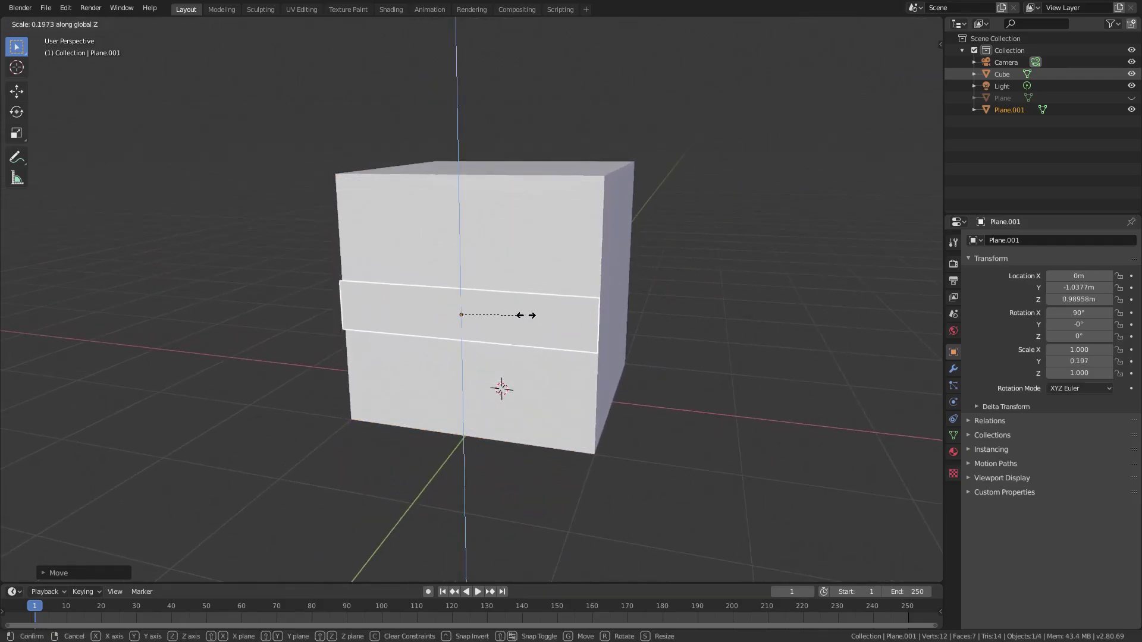
pyautogui.click(541, 315)
# Cut two evenly spaced vertical edge loops across the horizontal strip in front orthographic view, using 2 cuts
pyautogui.moveTo(721, 344); pyautogui.dragTo(740, 340, button='middle')
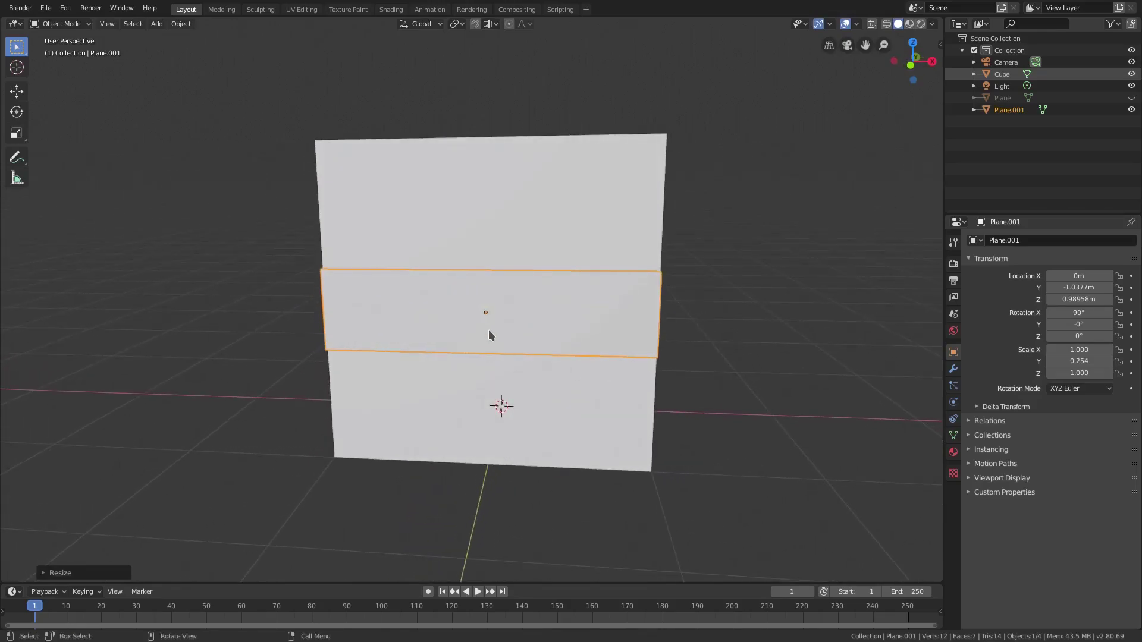
pyautogui.moveTo(504, 349); pyautogui.dragTo(689, 345, button='middle')
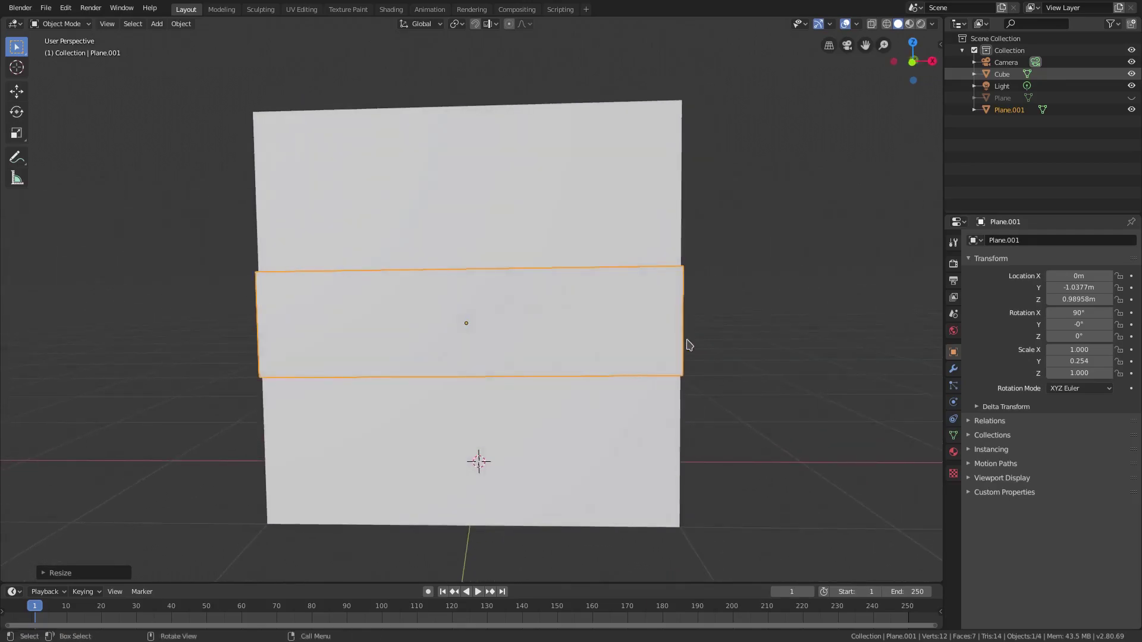
pyautogui.press('Tab')
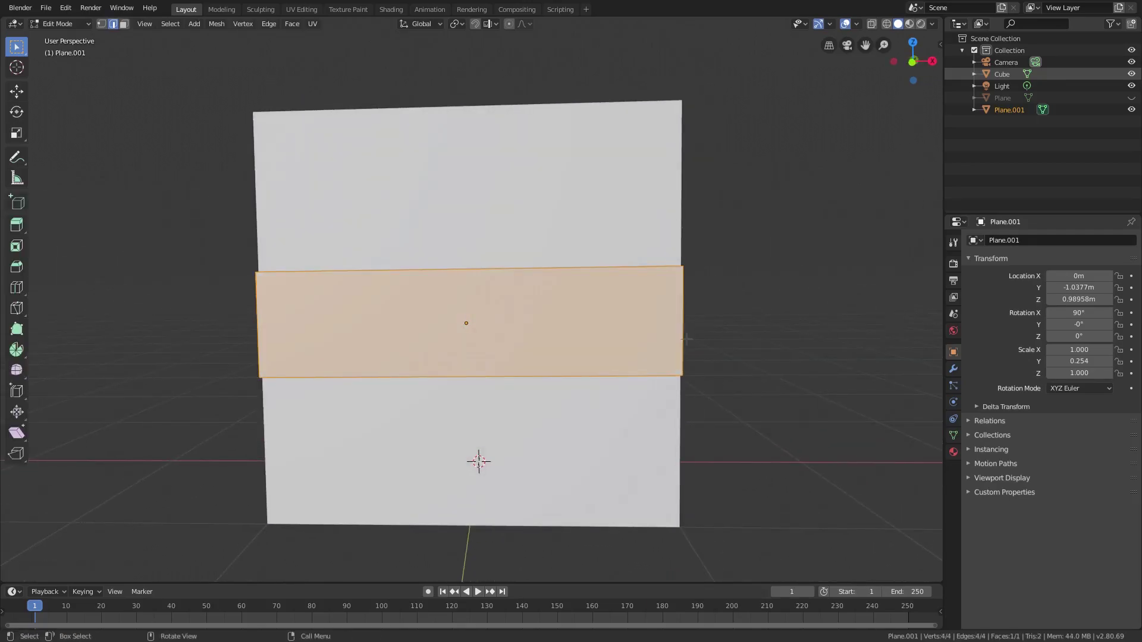
pyautogui.press('KP_5')
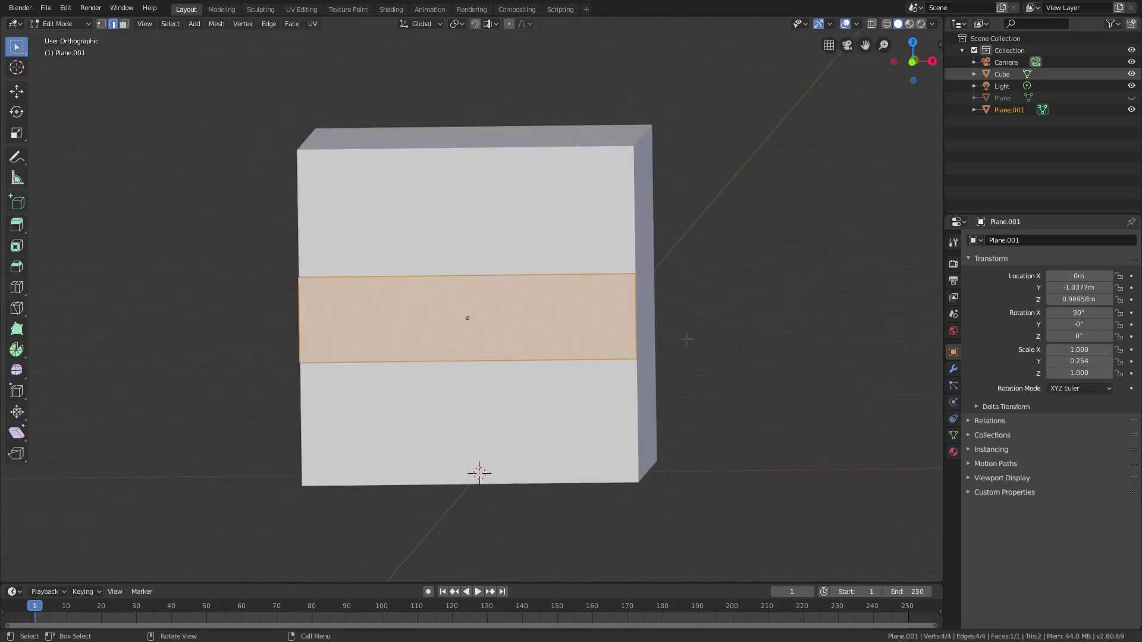
pyautogui.press('KP_1')
pyautogui.scroll(3, 685, 338)
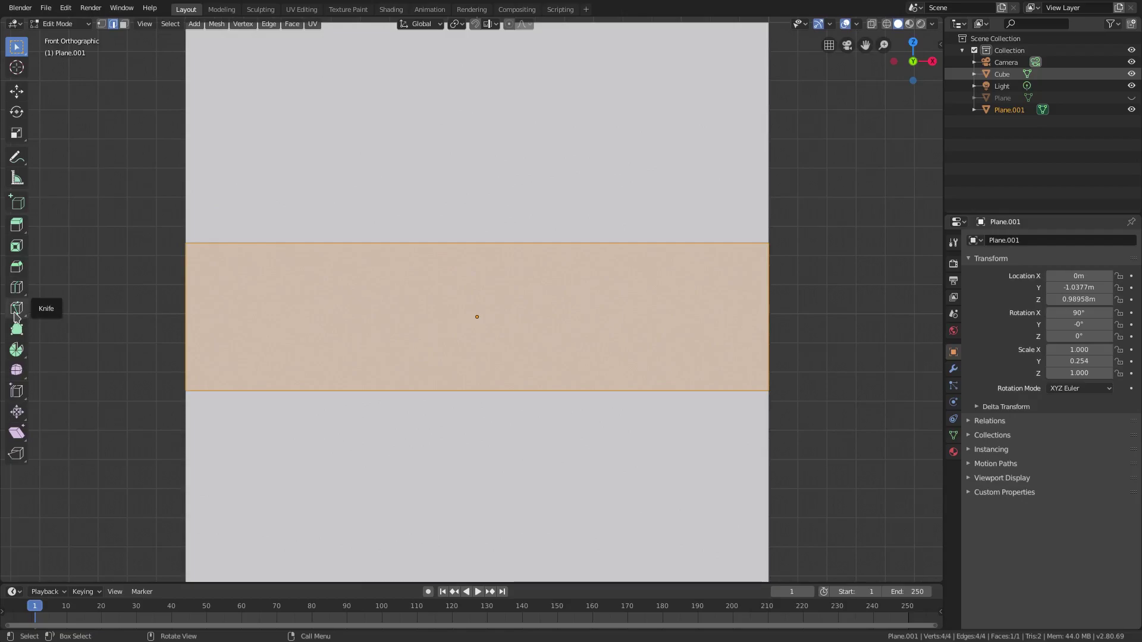
pyautogui.click(26, 292)
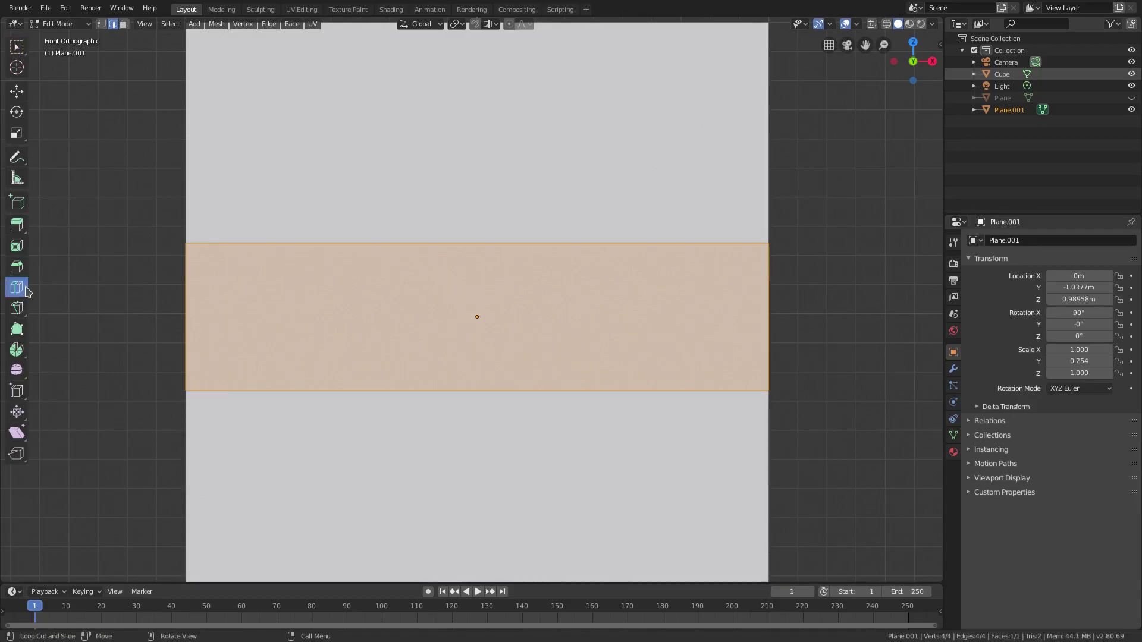
pyautogui.click(939, 43)
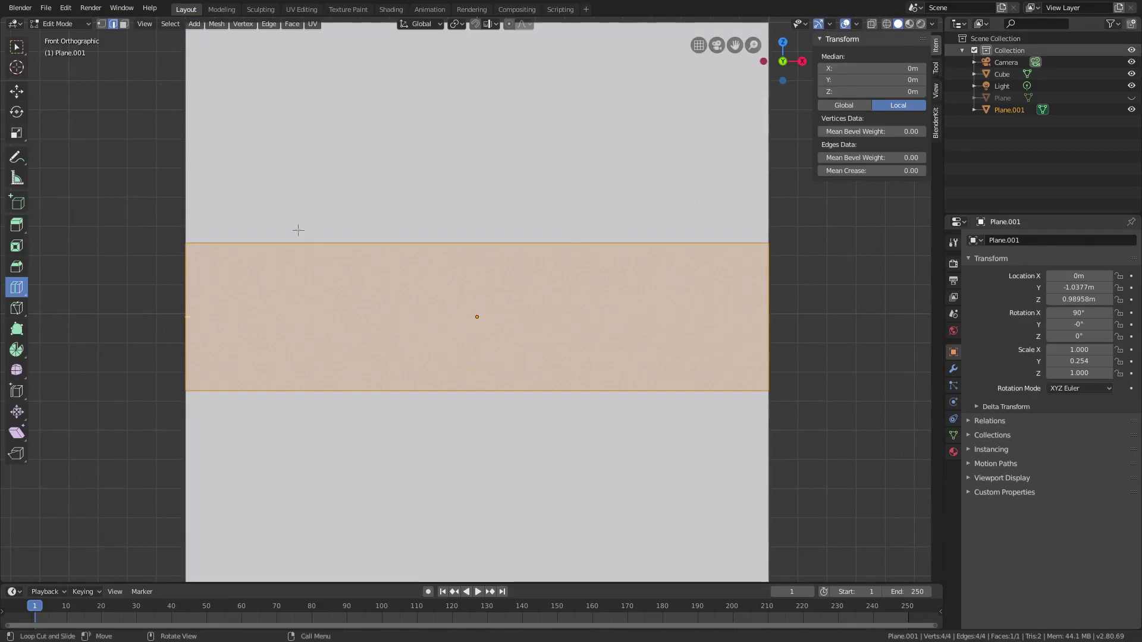
pyautogui.click(937, 71)
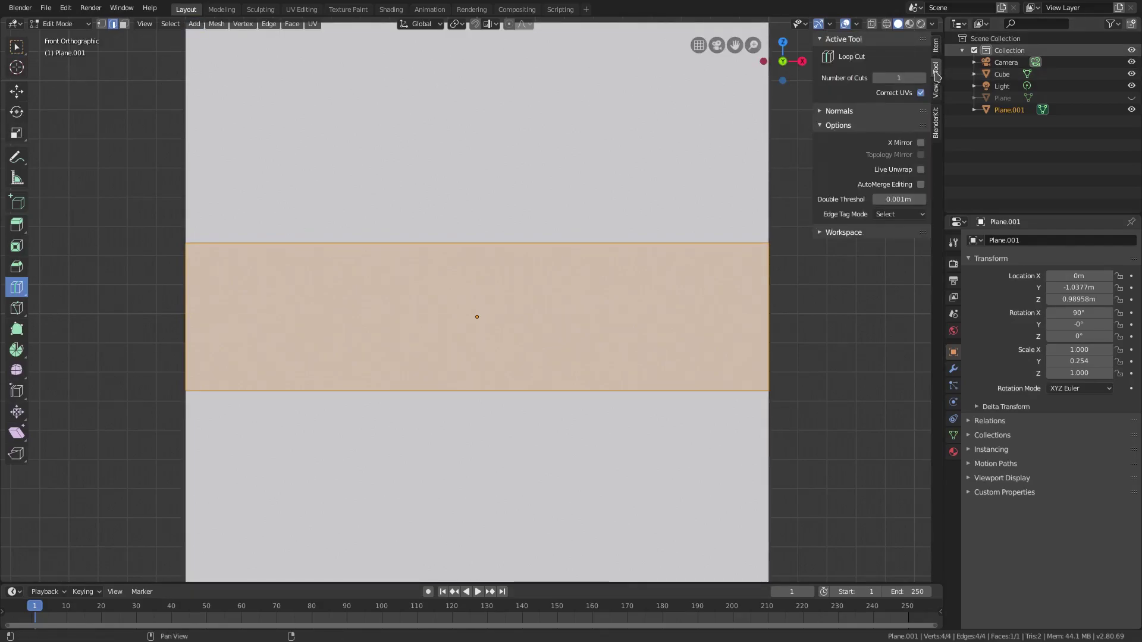
pyautogui.moveTo(812, 86); pyautogui.dragTo(794, 87)
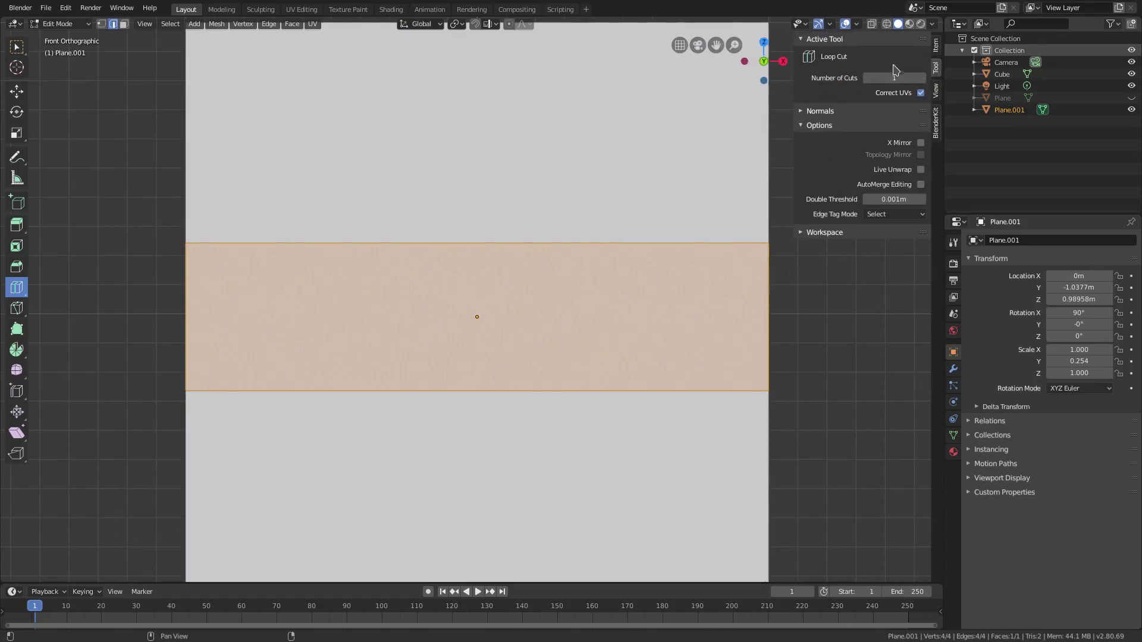
pyautogui.click(920, 78)
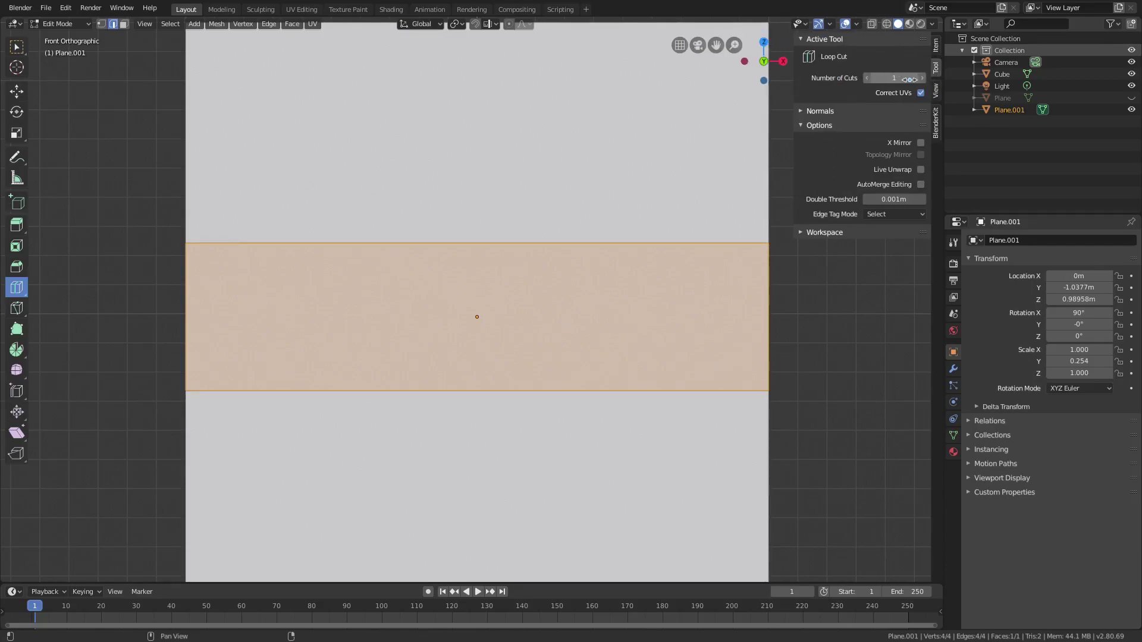
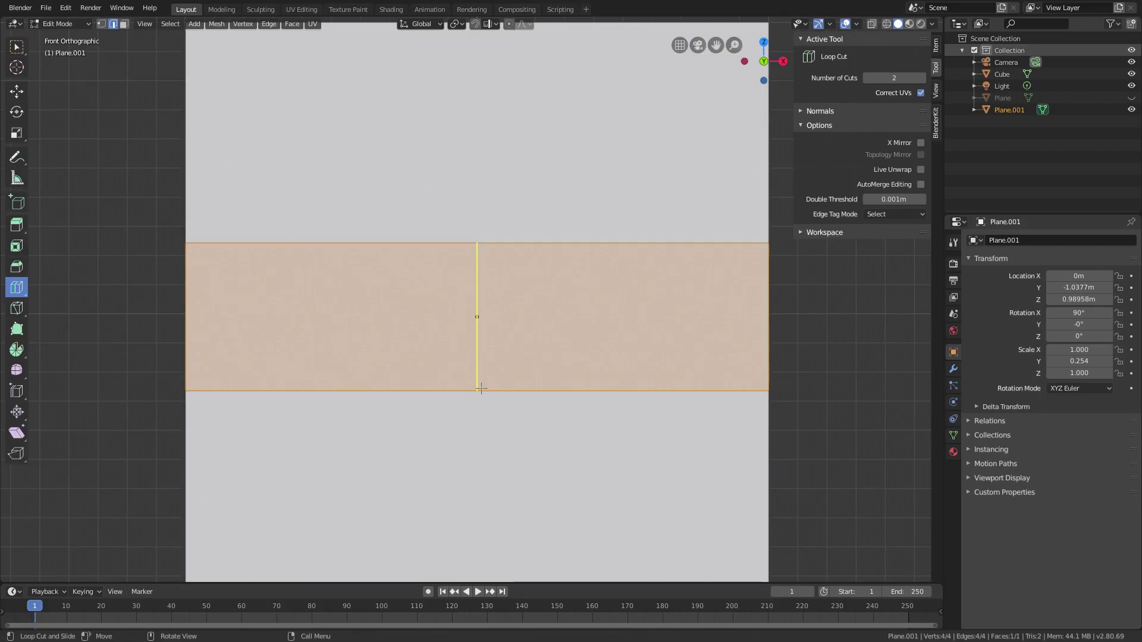
pyautogui.click(481, 388)
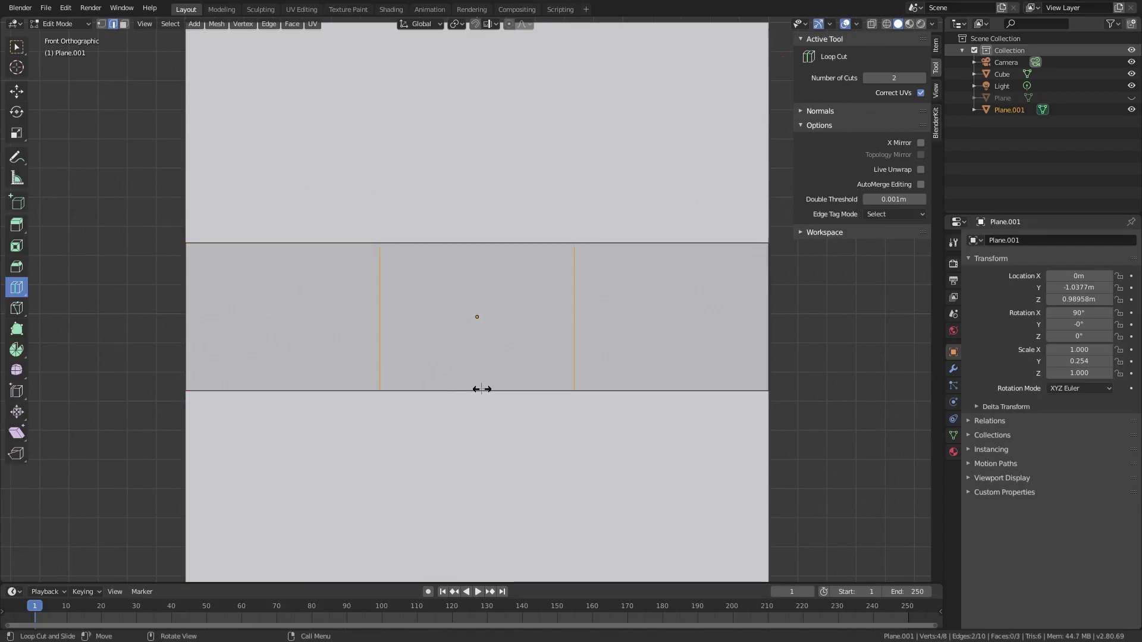
# Scale the two edge loops together along X into a narrow central band, and cut two more vertical loops inside that band
pyautogui.press('s')
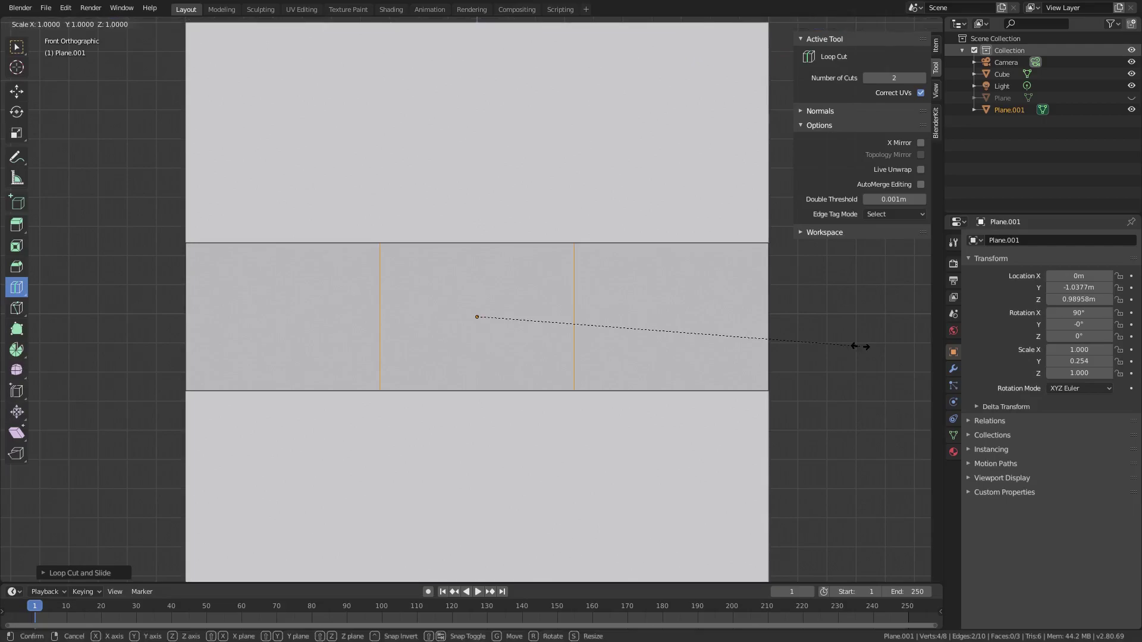
pyautogui.press('x')
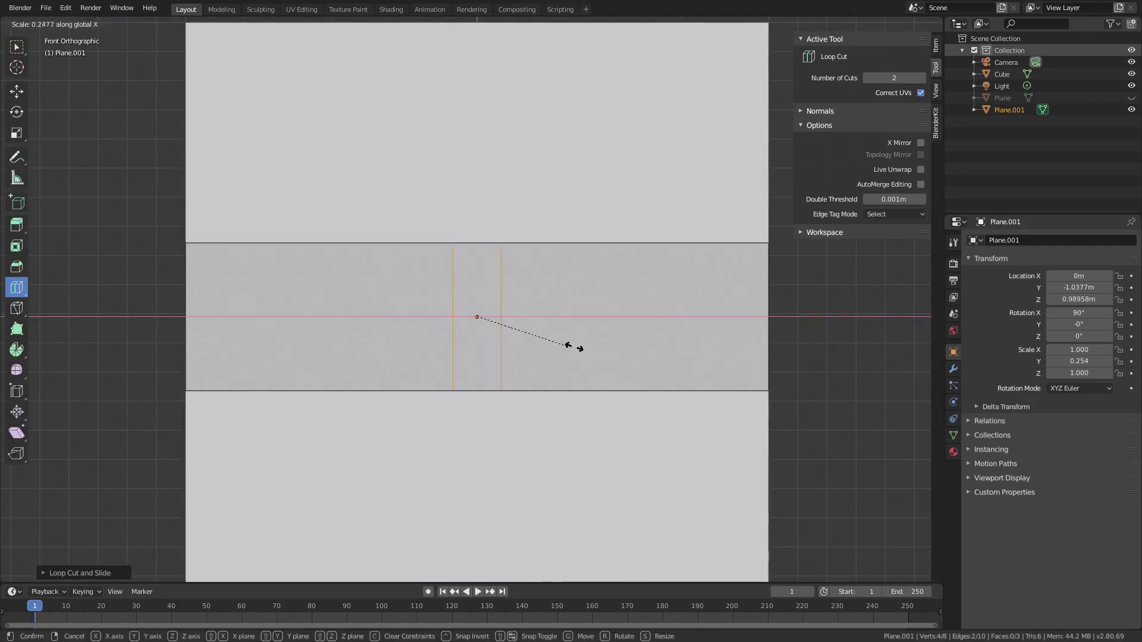
pyautogui.click(622, 349)
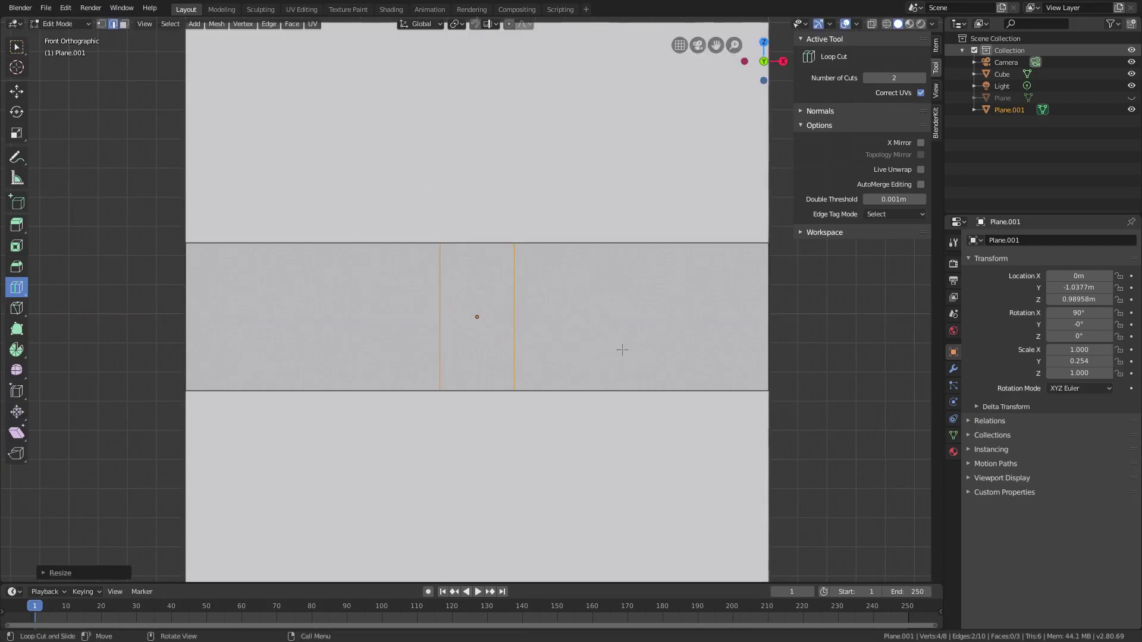
pyautogui.click(497, 386)
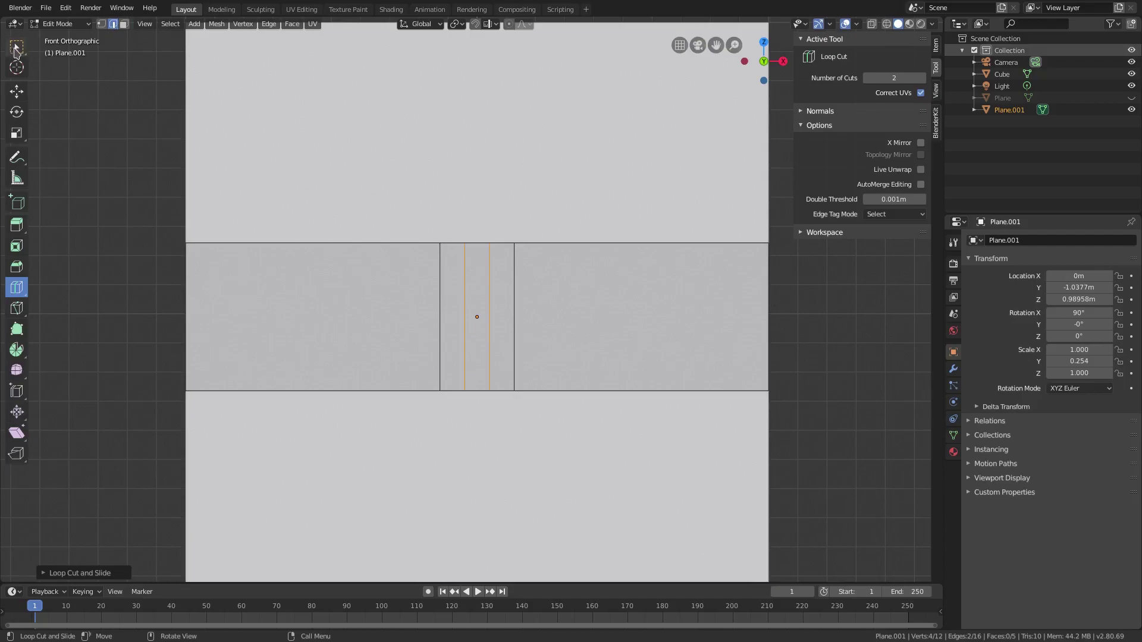
# Raise the strip's bottom middle edge about 0.08 m along Z to form a nose-bridge notch, and return to Object Mode
pyautogui.click(16, 49)
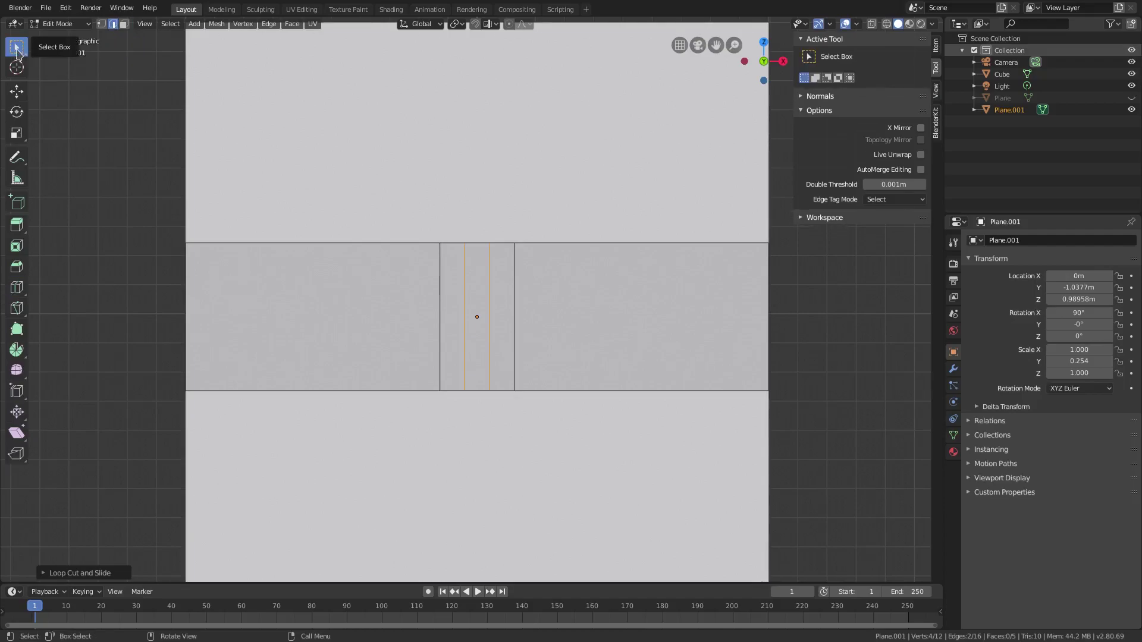
pyautogui.click(476, 391)
pyautogui.scroll(3, 479, 383)
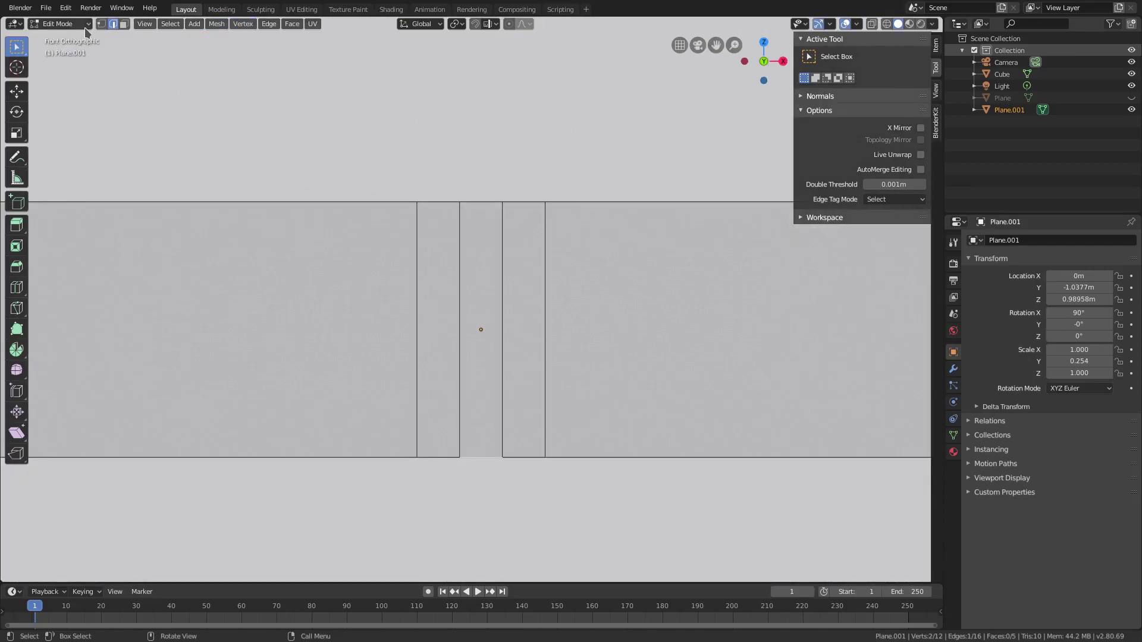
pyautogui.press('g')
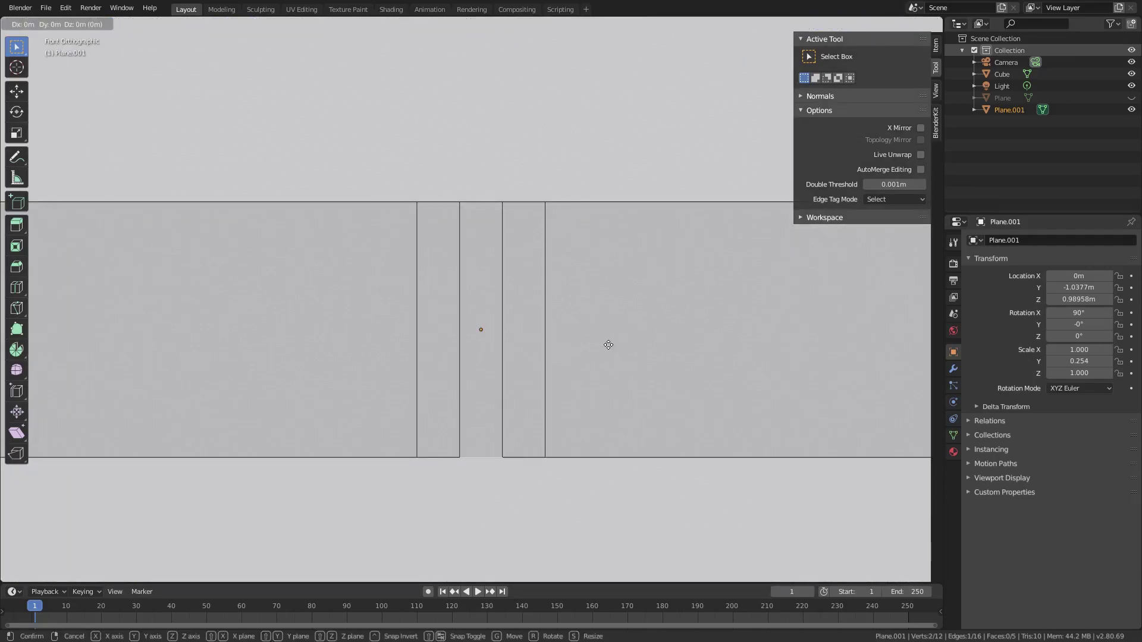
pyautogui.press('z')
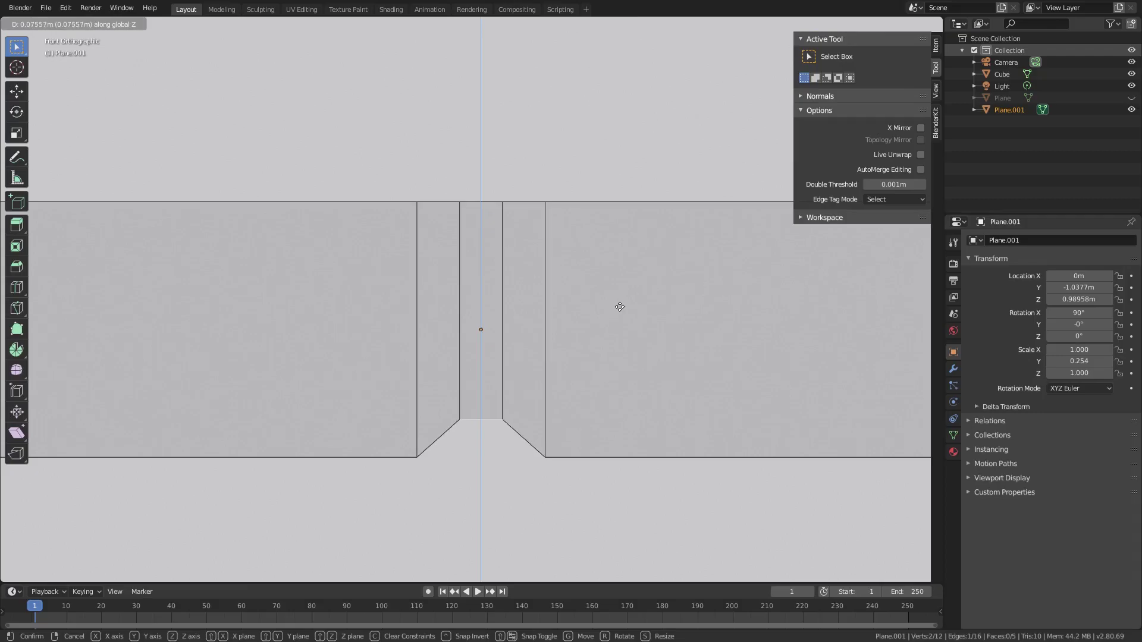
pyautogui.click(622, 304)
pyautogui.scroll(-4, 577, 376)
pyautogui.press('Tab')
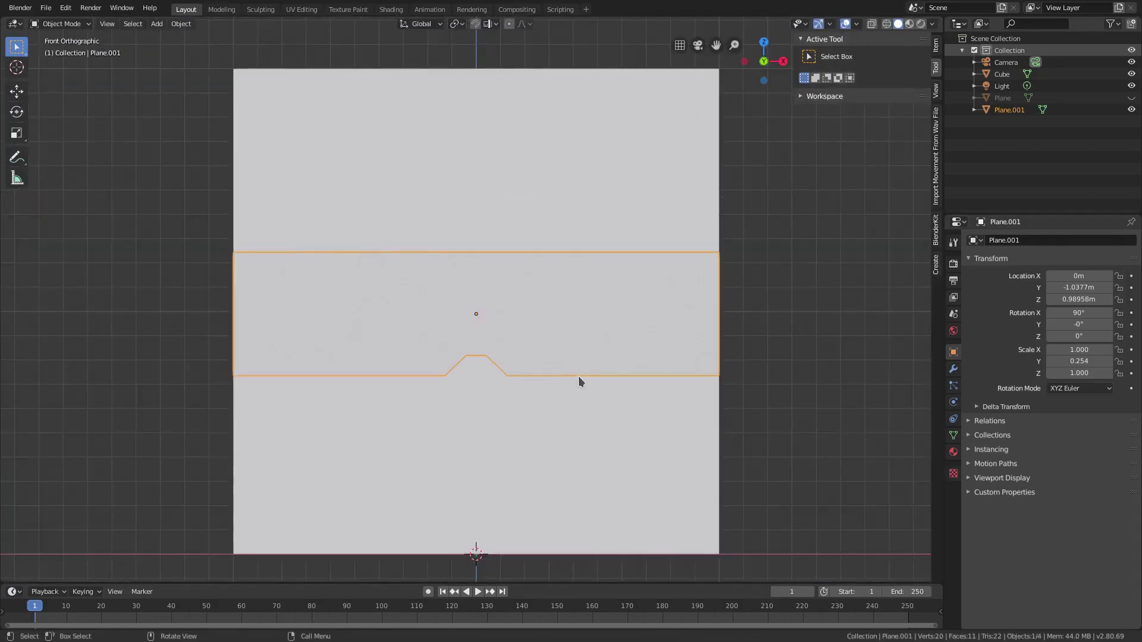
# Deepen the notch by moving its top edge about 0.035 m further up along Z
pyautogui.moveTo(578, 376); pyautogui.dragTo(526, 389, button='middle')
pyautogui.scroll(-4, 526, 389)
pyautogui.moveTo(437, 407); pyautogui.dragTo(494, 367, button='middle')
pyautogui.scroll(2, 495, 350)
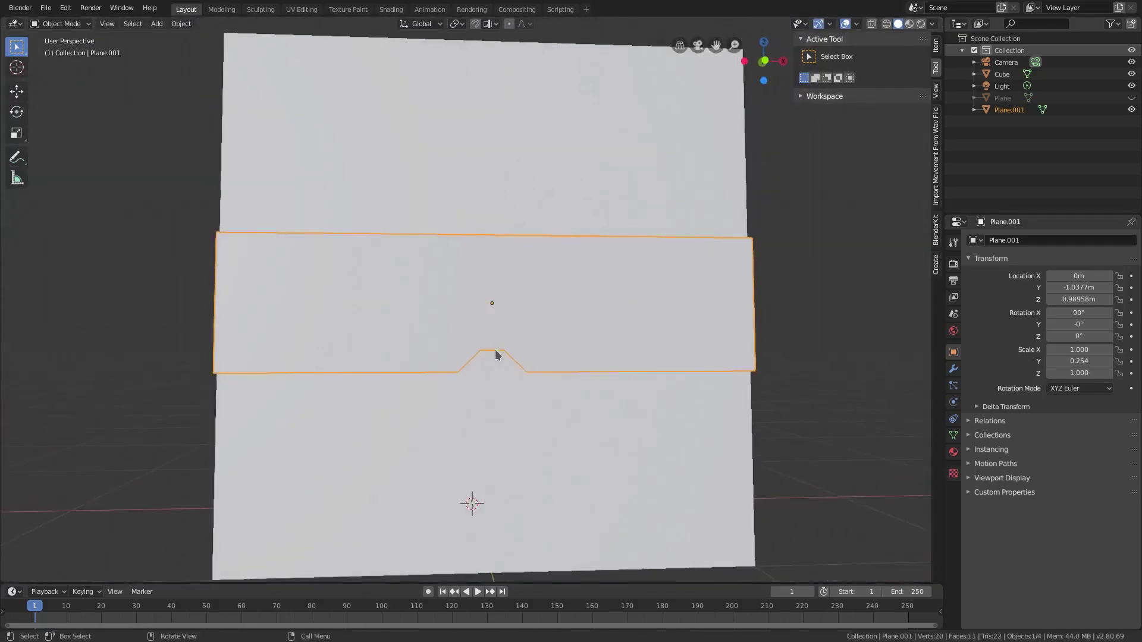
pyautogui.press('Tab')
pyautogui.press('g')
pyautogui.press('z')
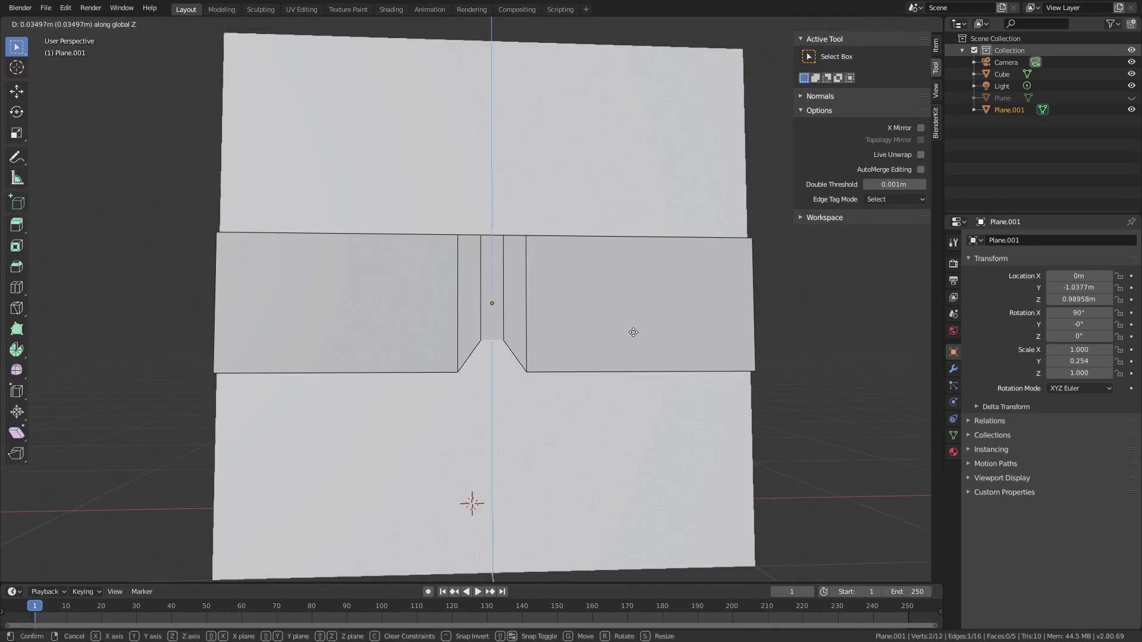
pyautogui.click(634, 331)
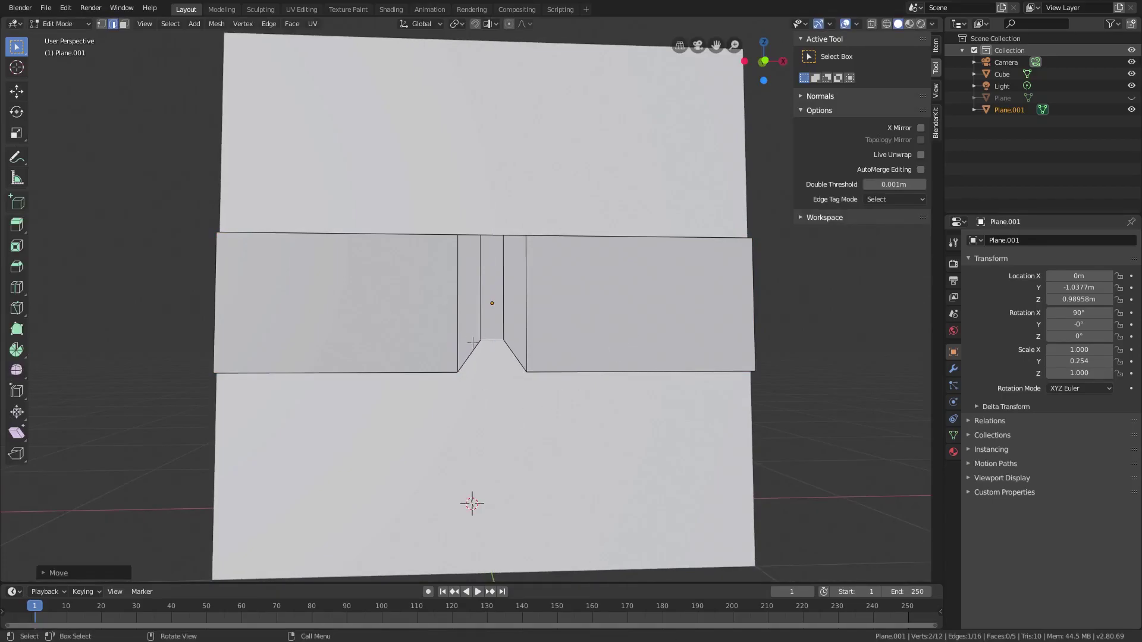
pyautogui.press('g')
pyautogui.click(551, 334)
pyautogui.hotkey('ctrl', 'z')
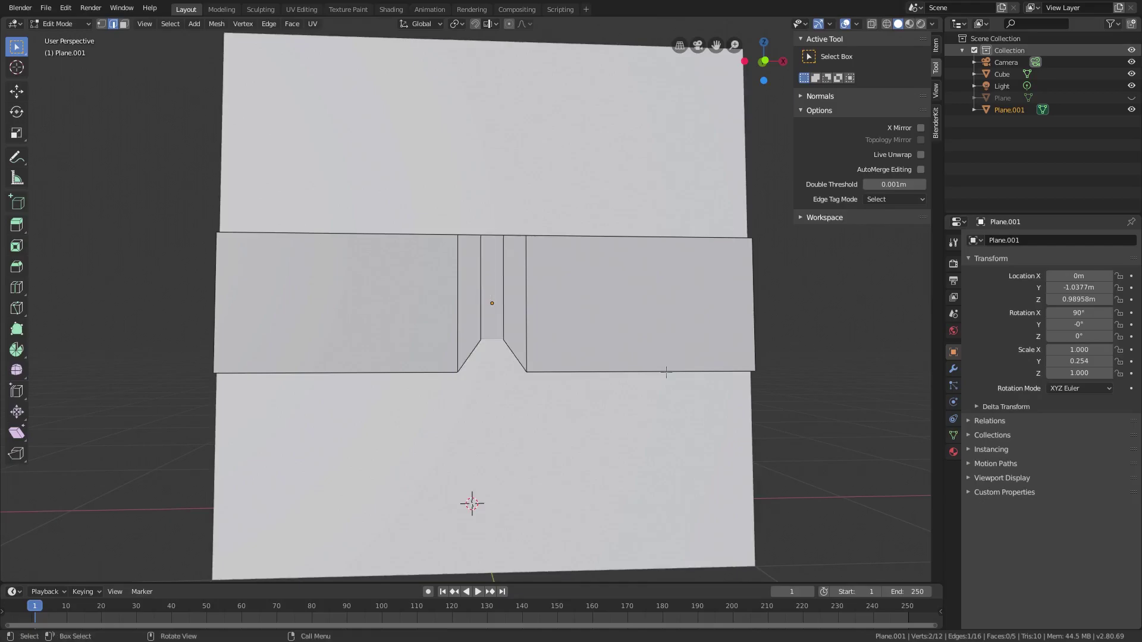
# Scale the whole strip uniformly to about 1.09 in Object Mode so it extends slightly past the cube's sides
pyautogui.press('Tab')
pyautogui.moveTo(666, 373); pyautogui.dragTo(616, 333, button='middle')
pyautogui.scroll(-3, 578, 376)
pyautogui.press('s')
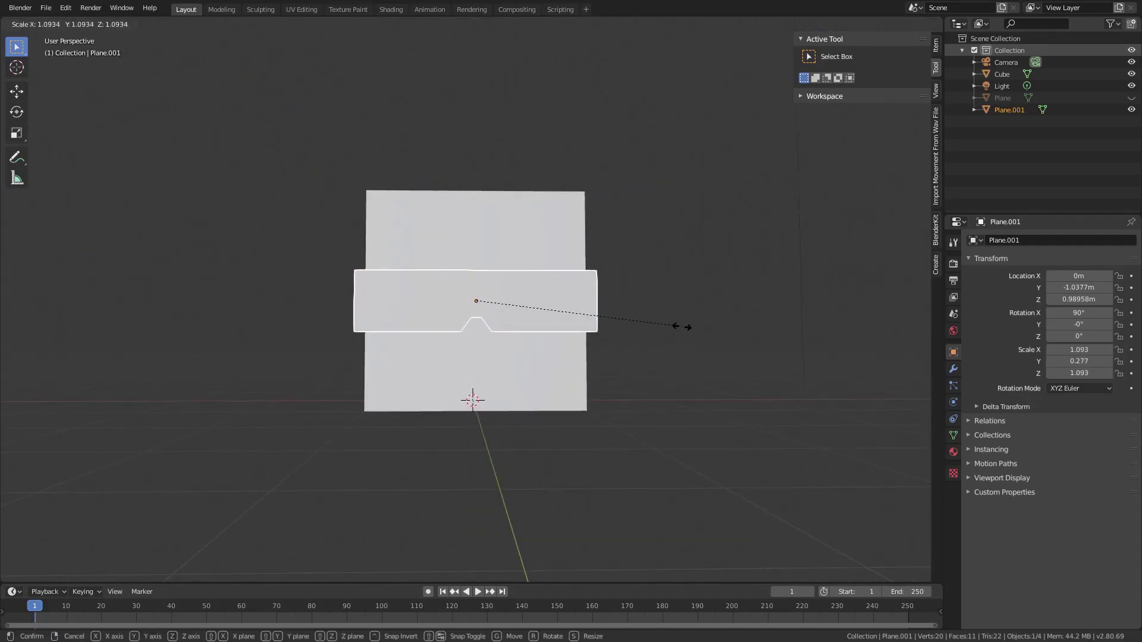
pyautogui.click(681, 326)
# Extrude the strip's two outer side edges about 1.87 m along Y, back along the cube's sides
pyautogui.moveTo(682, 326); pyautogui.dragTo(524, 361, button='middle')
pyautogui.press('Tab')
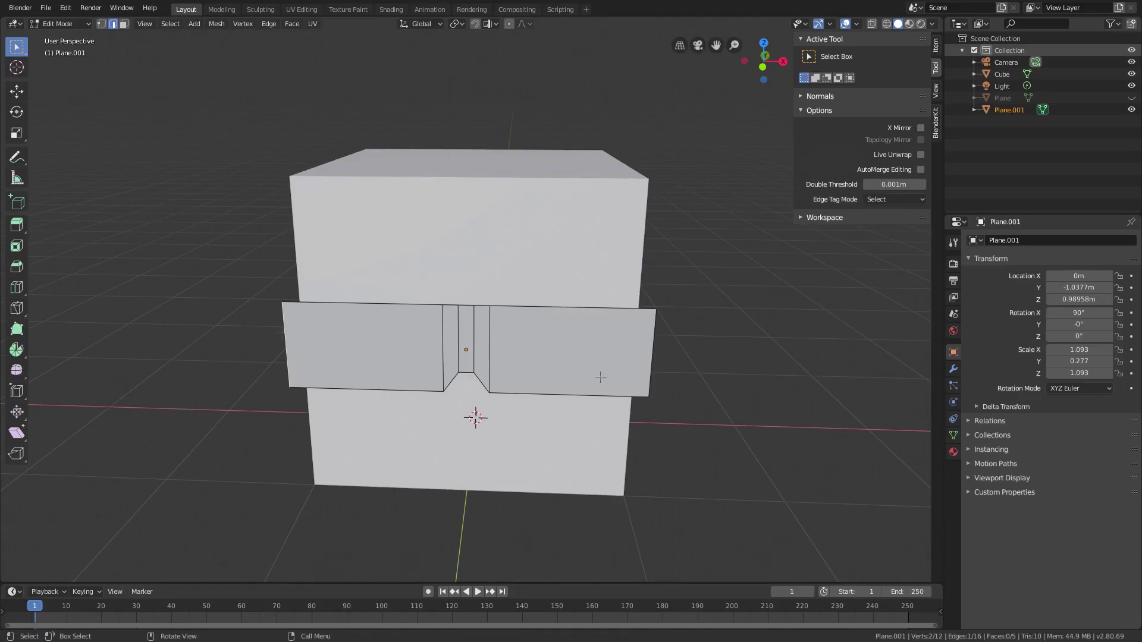
pyautogui.moveTo(648, 351); pyautogui.dragTo(538, 360, button='middle')
pyautogui.press('e')
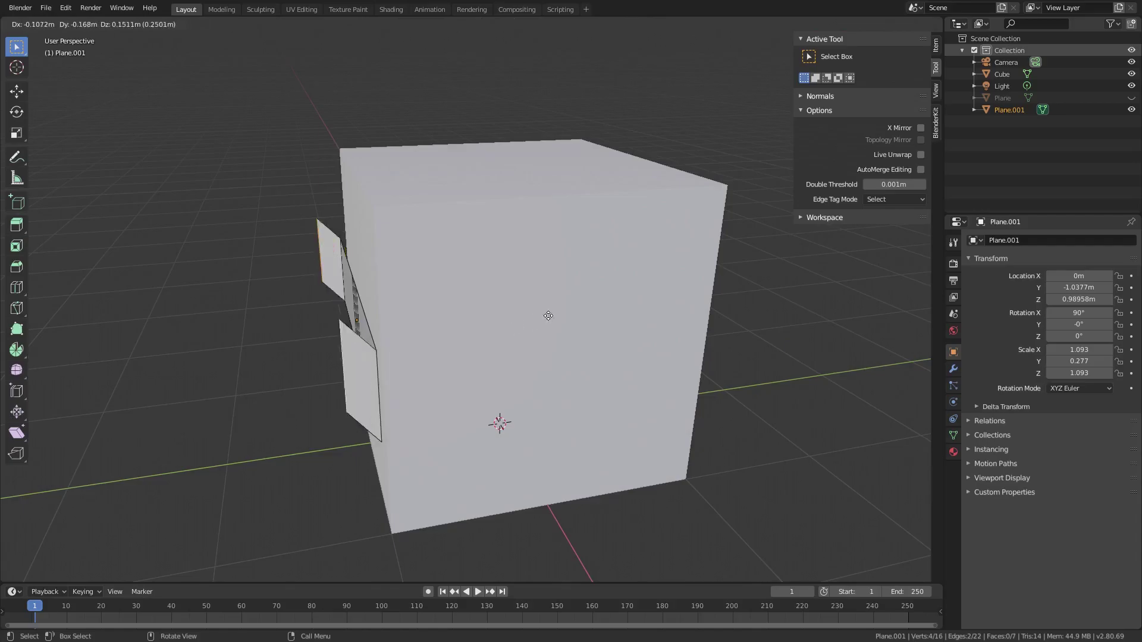
pyautogui.press('y')
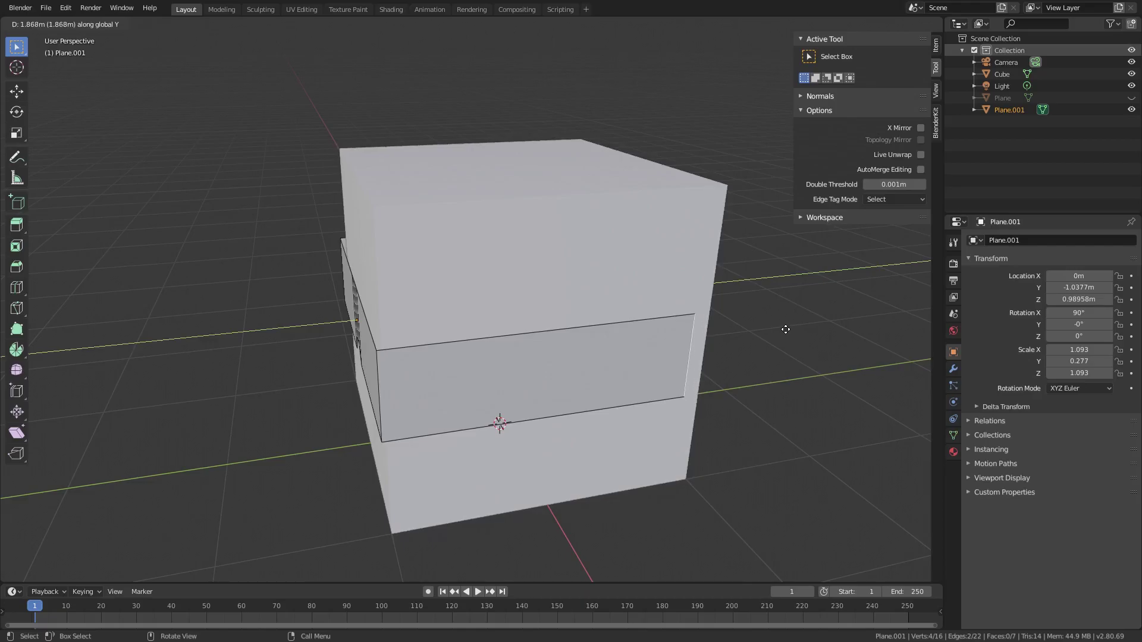
pyautogui.click(786, 329)
# Cut one vertical edge loop down the middle of the strip's central section, and switch to vertex selection
pyautogui.moveTo(729, 378); pyautogui.dragTo(692, 348, button='middle')
pyautogui.scroll(1, 689, 349)
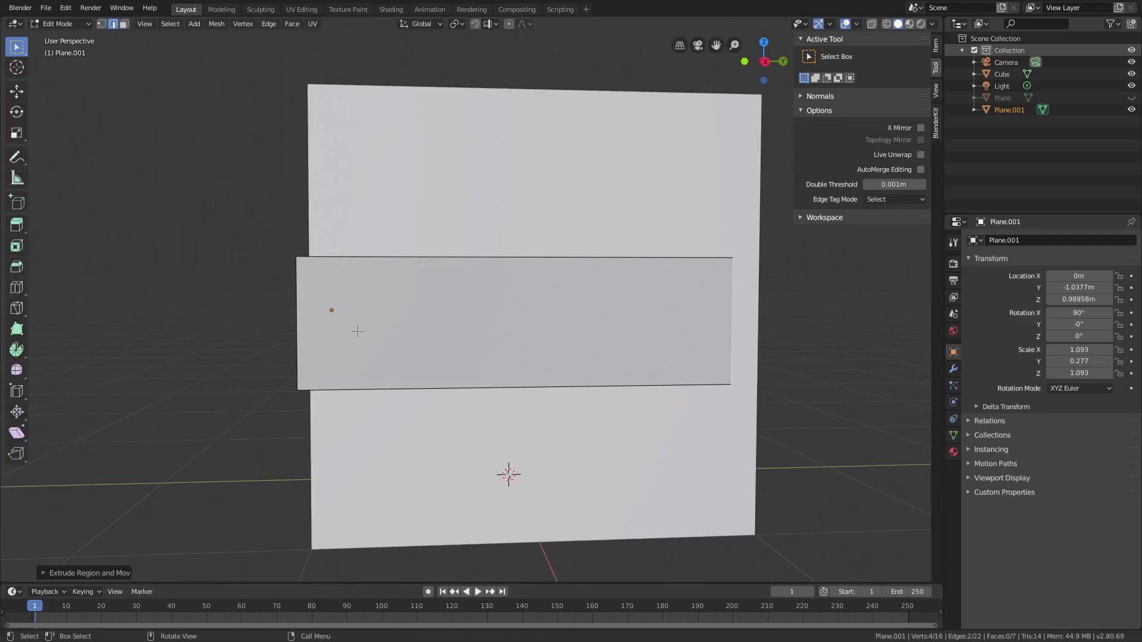
pyautogui.moveTo(354, 331); pyautogui.dragTo(413, 292, button='middle')
pyautogui.moveTo(299, 315); pyautogui.dragTo(452, 342, button='middle')
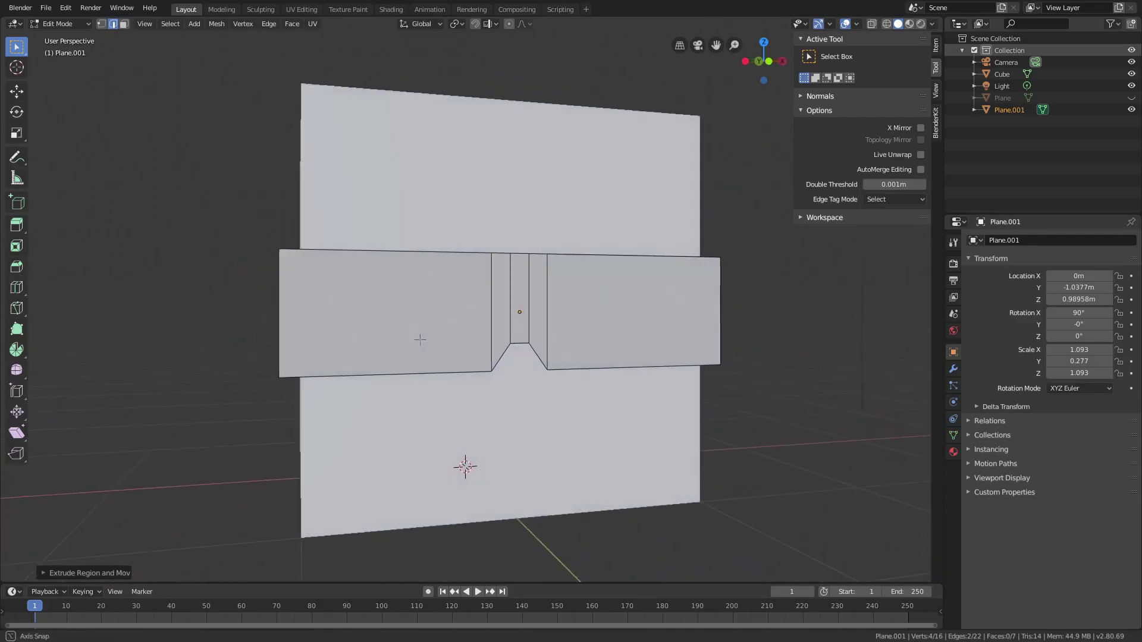
pyautogui.press('KP_1')
pyautogui.scroll(4, 478, 331)
pyautogui.scroll(-2, 478, 331)
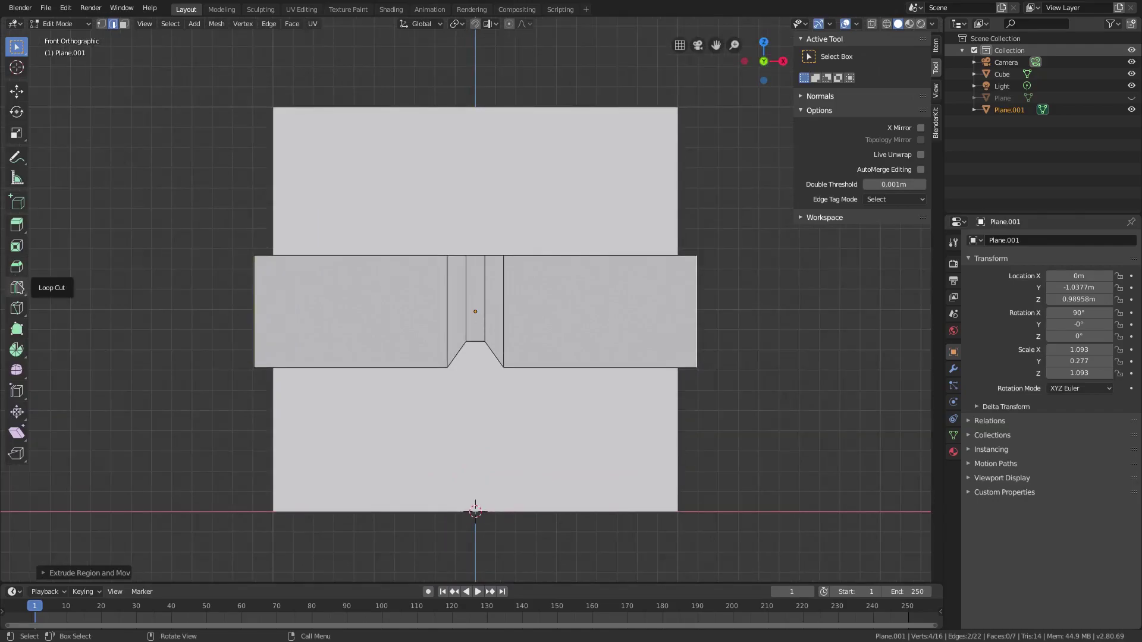
pyautogui.click(17, 288)
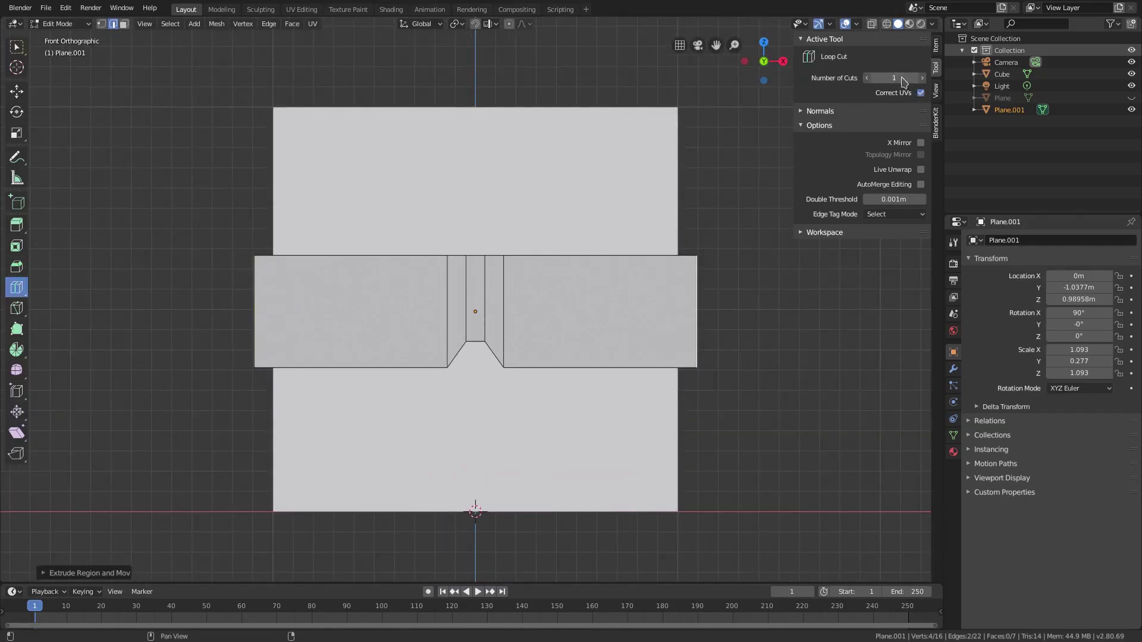
pyautogui.click(475, 292)
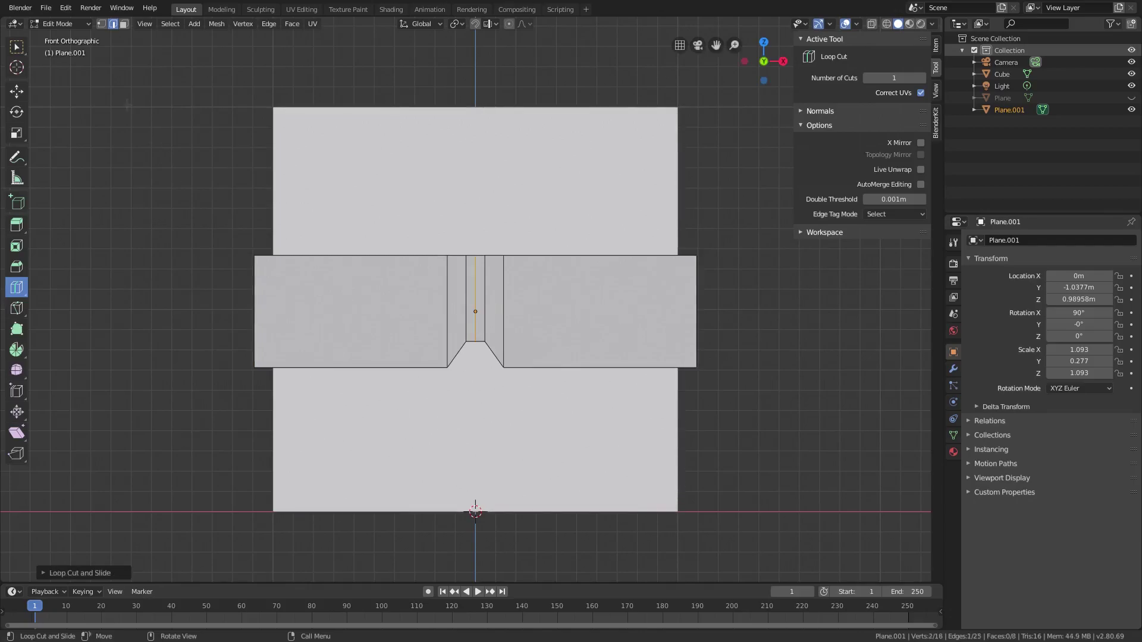
pyautogui.click(102, 25)
pyautogui.moveTo(316, 236); pyautogui.dragTo(380, 253, button='middle')
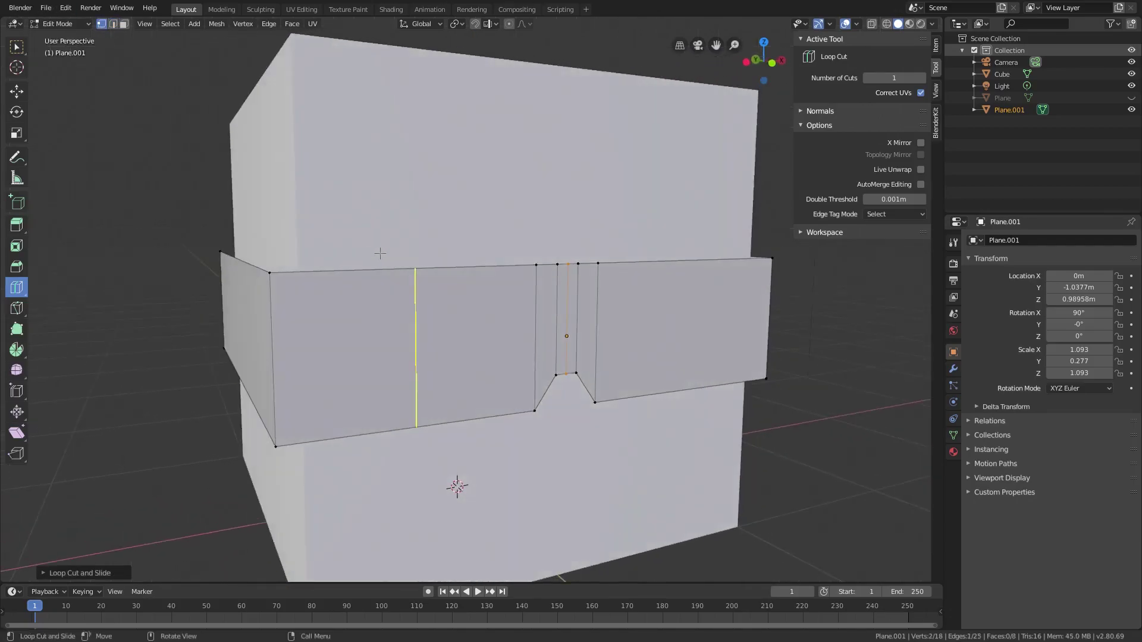
# Delete the vertices of the strip's -X half, including its side arm, while keeping the middle edge loop
pyautogui.click(16, 47)
pyautogui.scroll(-3, 240, 207)
pyautogui.moveTo(240, 207); pyautogui.dragTo(549, 446)
pyautogui.scroll(3, 618, 356)
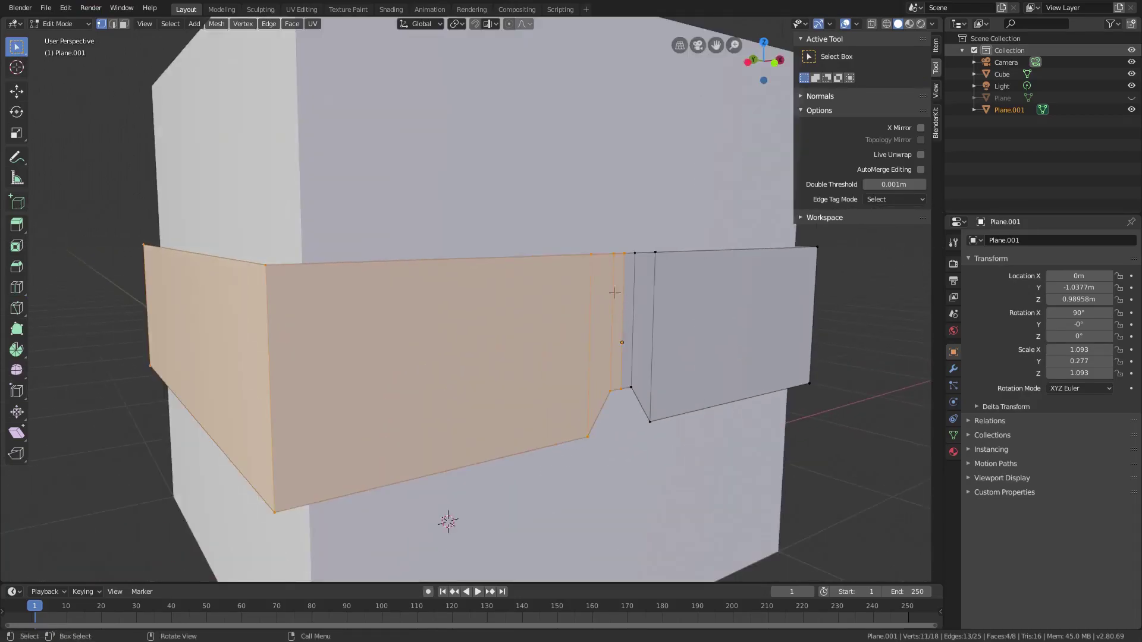
pyautogui.moveTo(615, 293); pyautogui.dragTo(481, 257, button='middle')
pyautogui.scroll(1, 481, 258)
pyautogui.press('b')
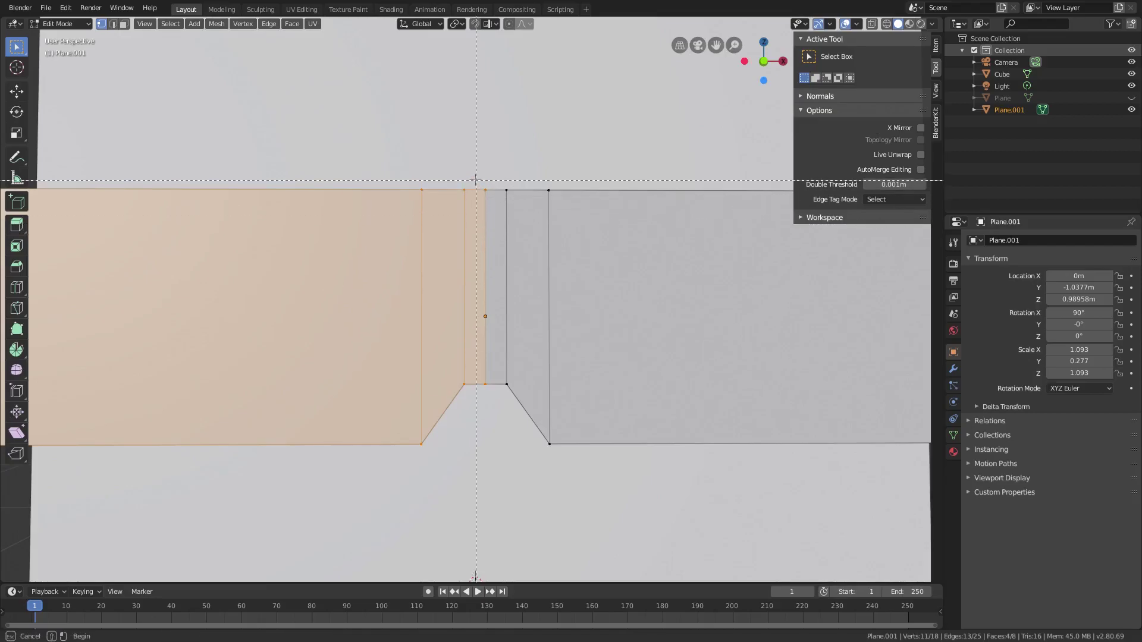
pyautogui.moveTo(507, 297); pyautogui.dragTo(526, 398, button='middle')
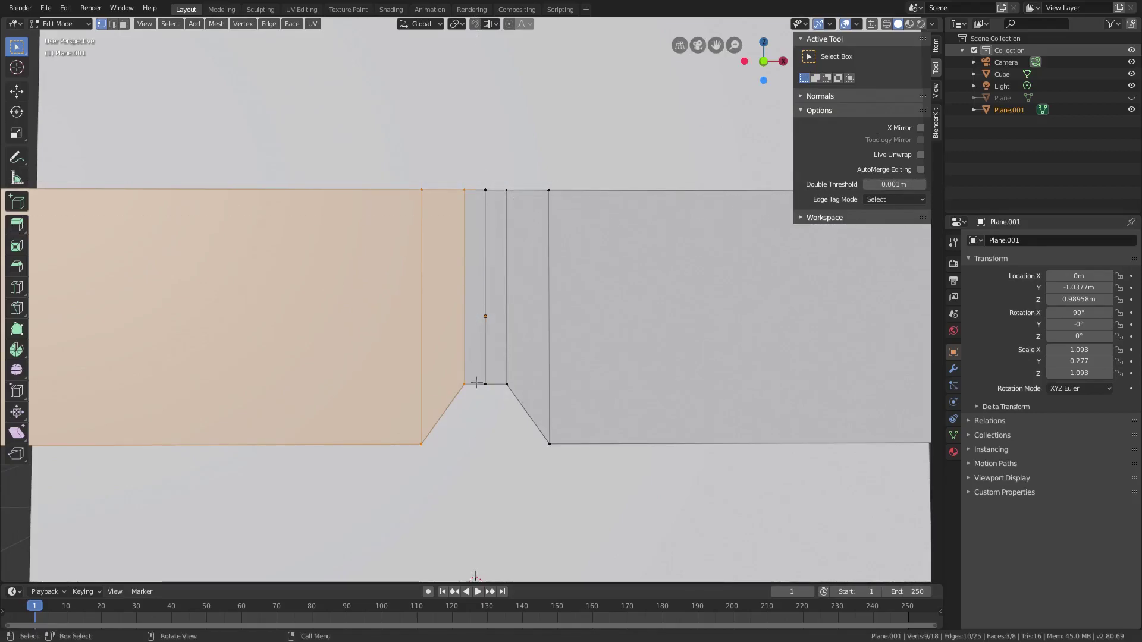
pyautogui.scroll(-3, 480, 425)
pyautogui.moveTo(444, 395); pyautogui.dragTo(476, 401, button='middle')
pyautogui.moveTo(354, 358); pyautogui.dragTo(393, 360, button='middle')
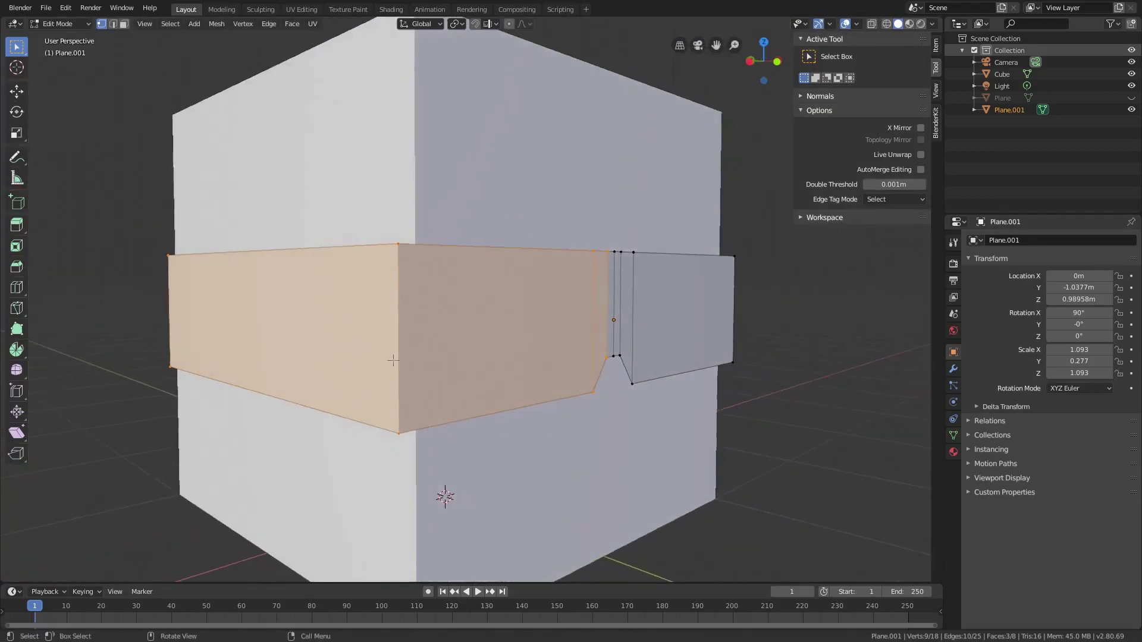
pyautogui.moveTo(681, 320); pyautogui.dragTo(367, 255, button='middle')
pyautogui.press('x')
pyautogui.click(653, 297)
# Delete the stray lower vertex at the back end of the remaining side arm
pyautogui.moveTo(660, 350); pyautogui.dragTo(619, 268, button='middle')
pyautogui.scroll(3, 617, 261)
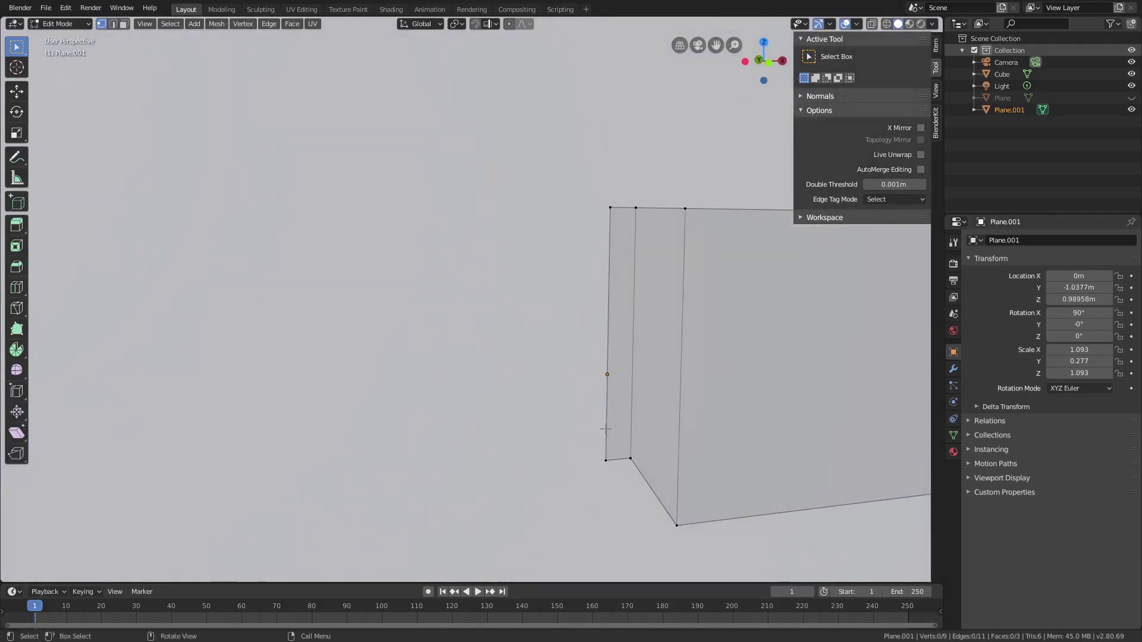
pyautogui.scroll(-2, 605, 429)
pyautogui.moveTo(605, 429); pyautogui.dragTo(476, 424, button='middle')
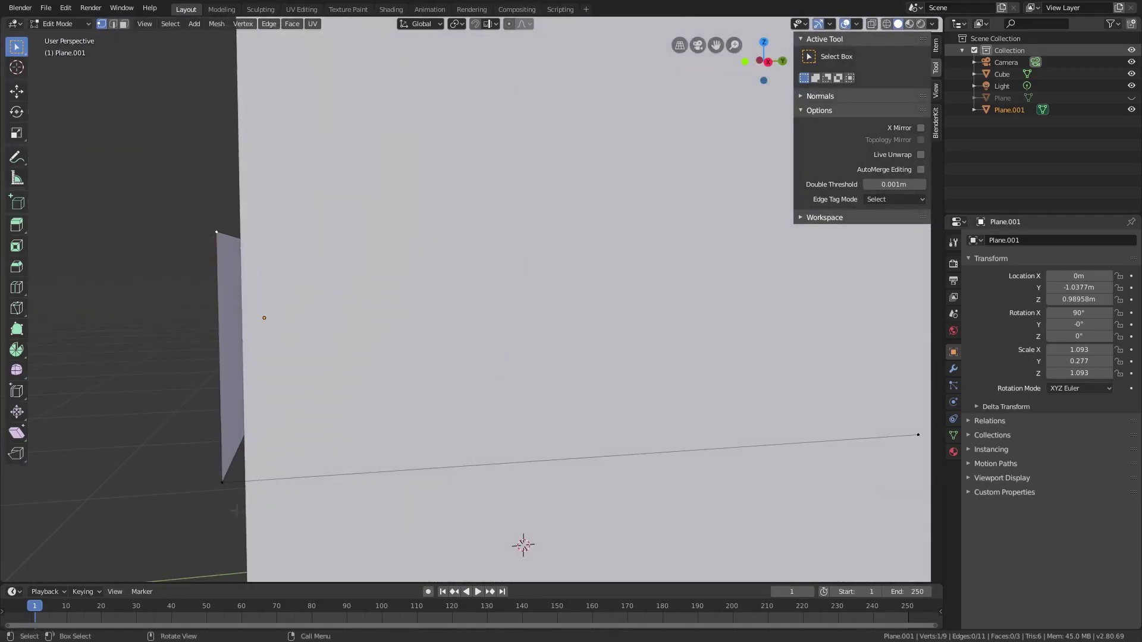
pyautogui.scroll(-3, 461, 476)
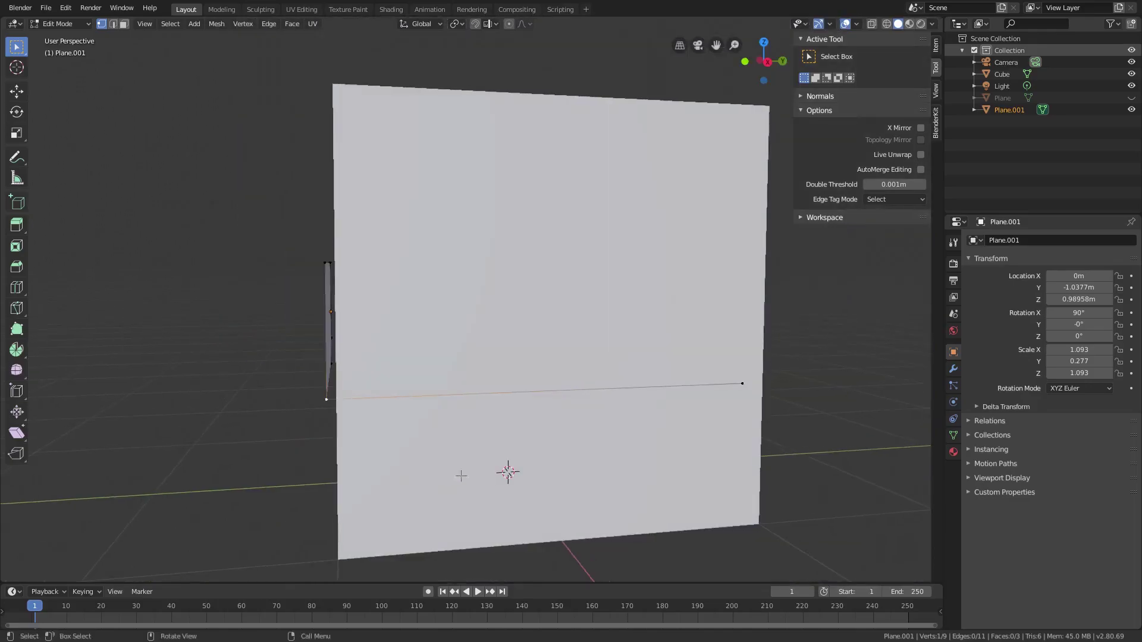
pyautogui.press('x')
pyautogui.click(760, 373)
# Extrude the remaining half's outer vertical edge along Y, back along the cube's side
pyautogui.moveTo(342, 282); pyautogui.dragTo(396, 306, button='middle')
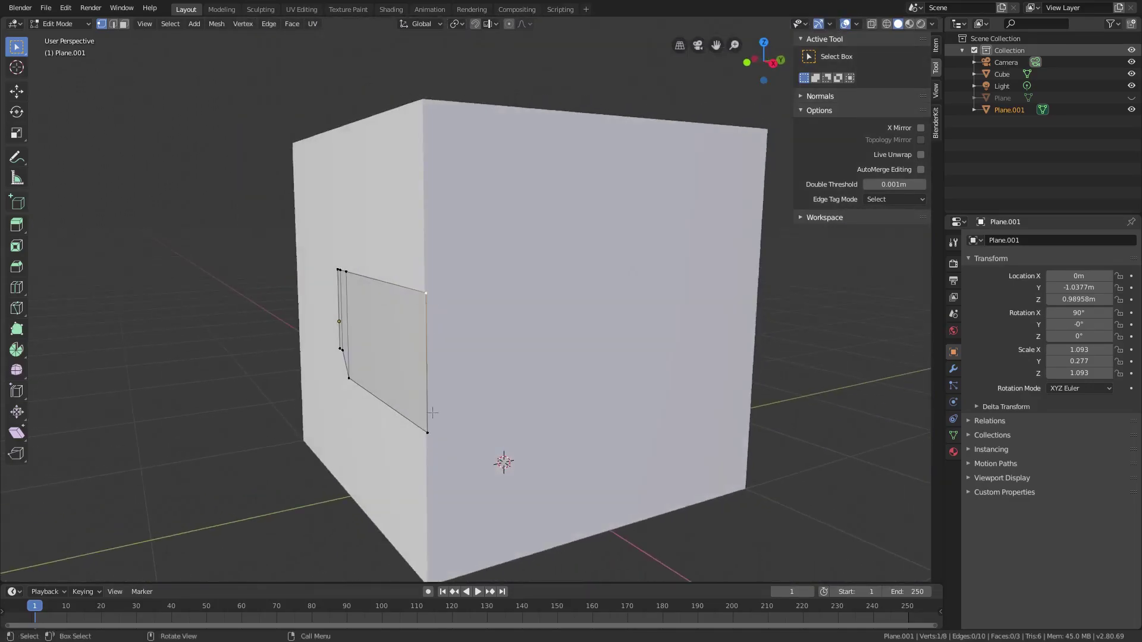
pyautogui.moveTo(459, 427); pyautogui.dragTo(571, 397, button='middle')
pyautogui.press('e')
pyautogui.press('y')
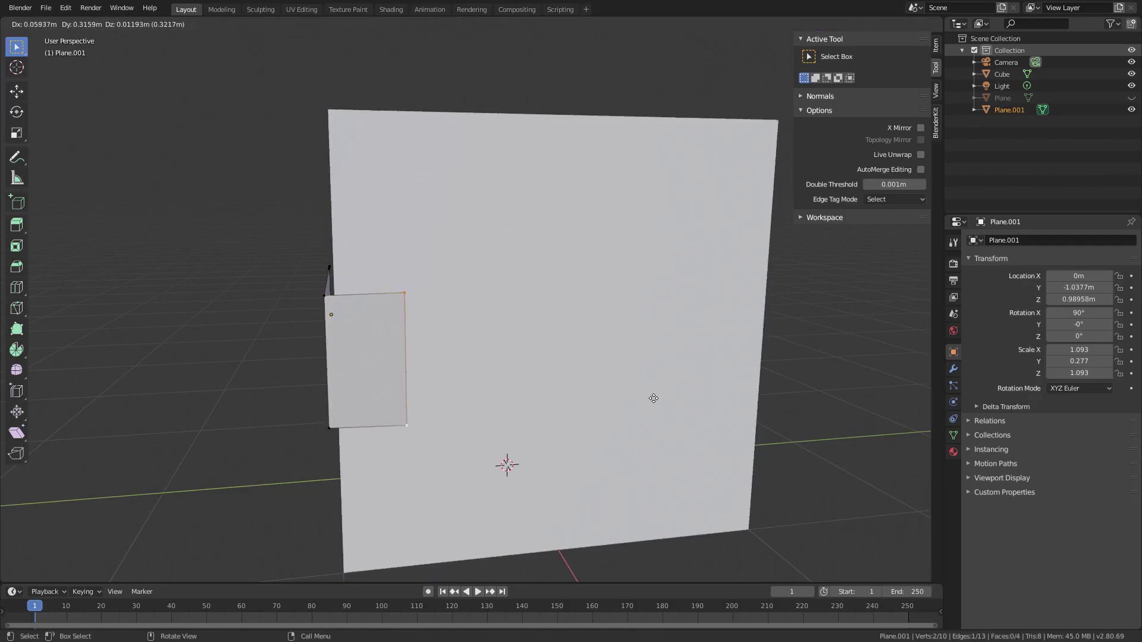
pyautogui.click(10, 376)
pyautogui.moveTo(388, 326); pyautogui.dragTo(790, 318, button='middle')
pyautogui.scroll(1, 486, 281)
# Add a Mirror modifier on the X axis to the half strip in Object Mode
pyautogui.press('Tab')
pyautogui.scroll(-2, 547, 297)
pyautogui.click(952, 369)
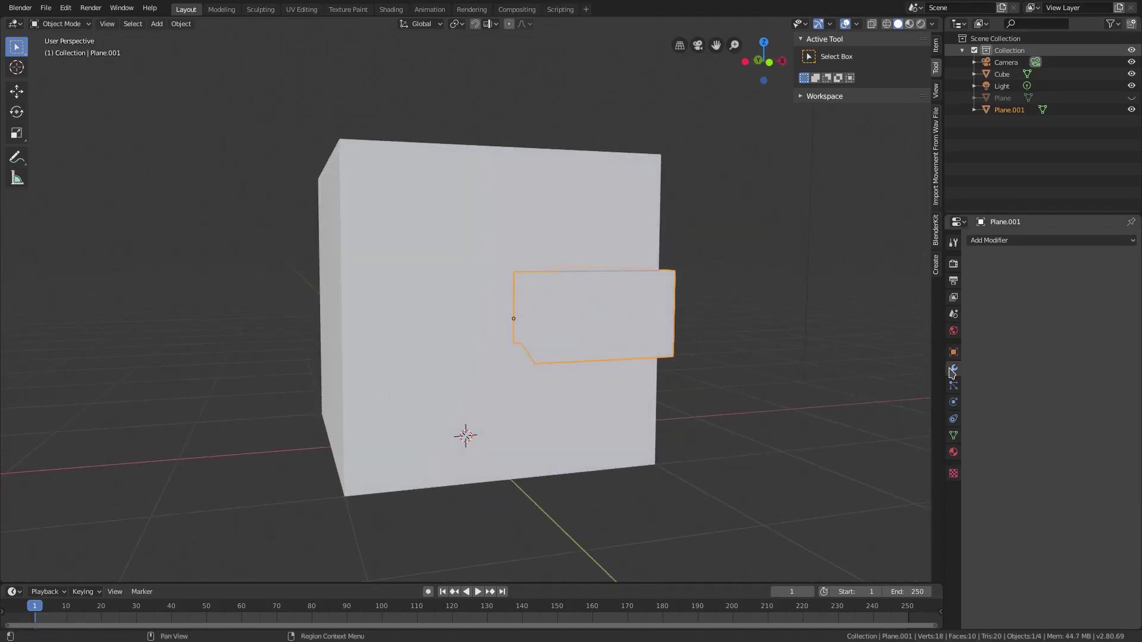
pyautogui.click(1020, 241)
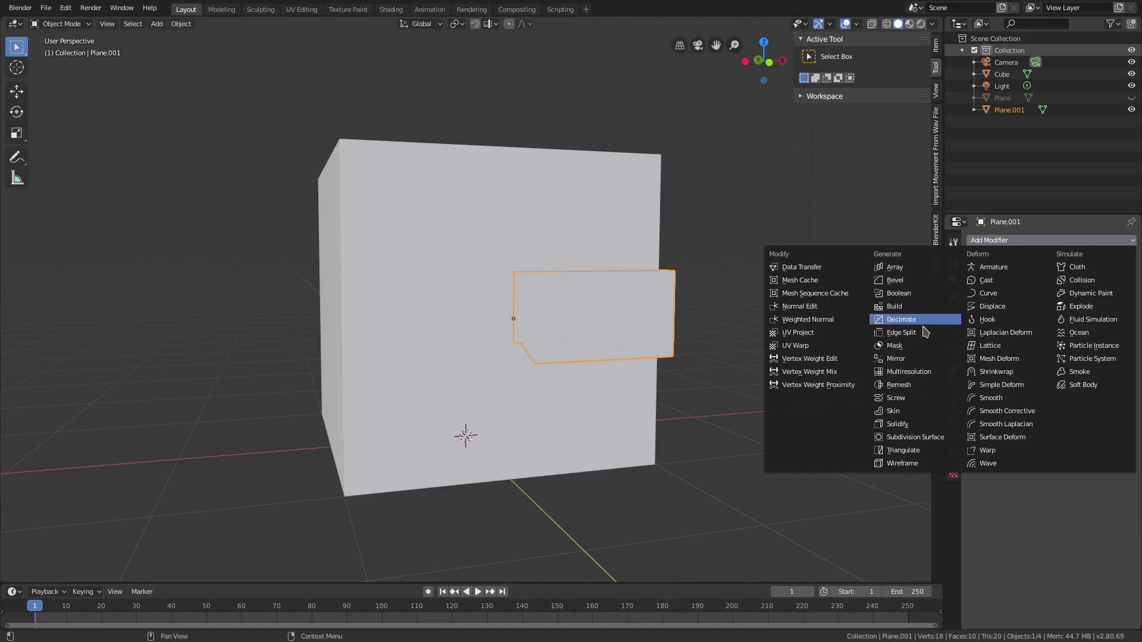
pyautogui.click(895, 359)
pyautogui.moveTo(428, 365); pyautogui.dragTo(458, 378, button='middle')
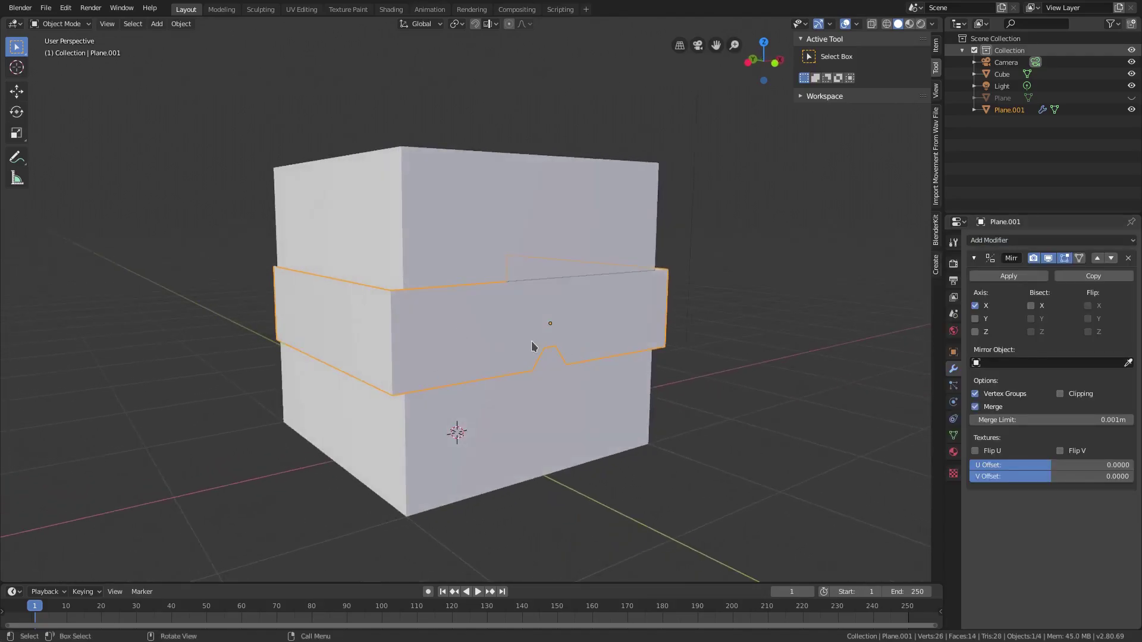
pyautogui.moveTo(532, 346); pyautogui.dragTo(698, 355, button='middle')
# Raise the lower front outer corner vertex of the strip about 0.113 m along Z
pyautogui.press('Tab')
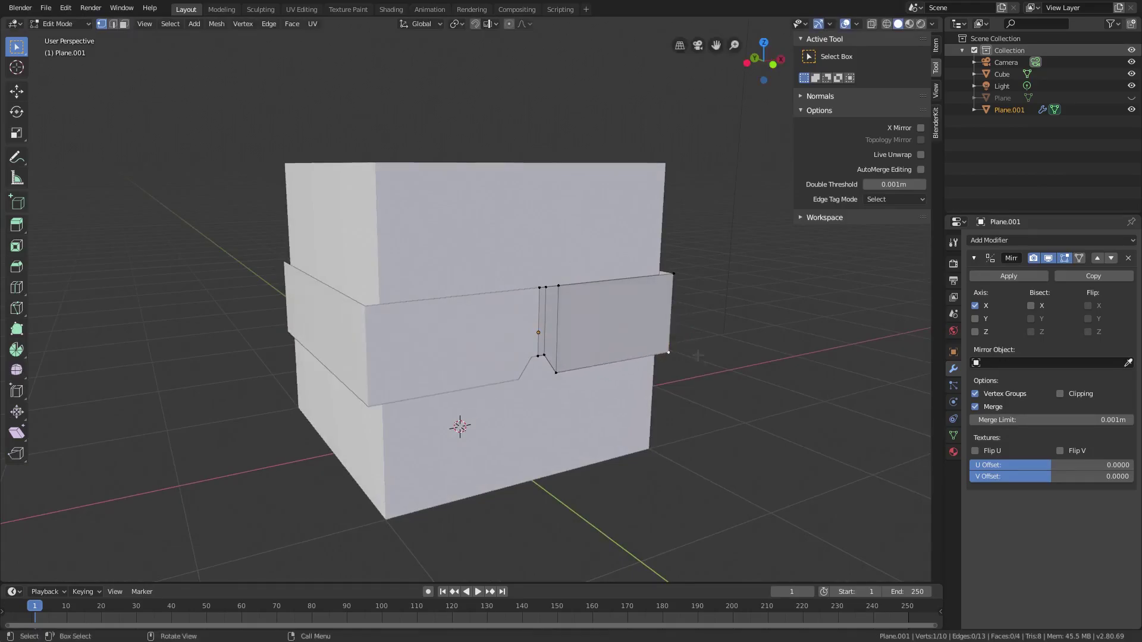
pyautogui.press('g')
pyautogui.press('z')
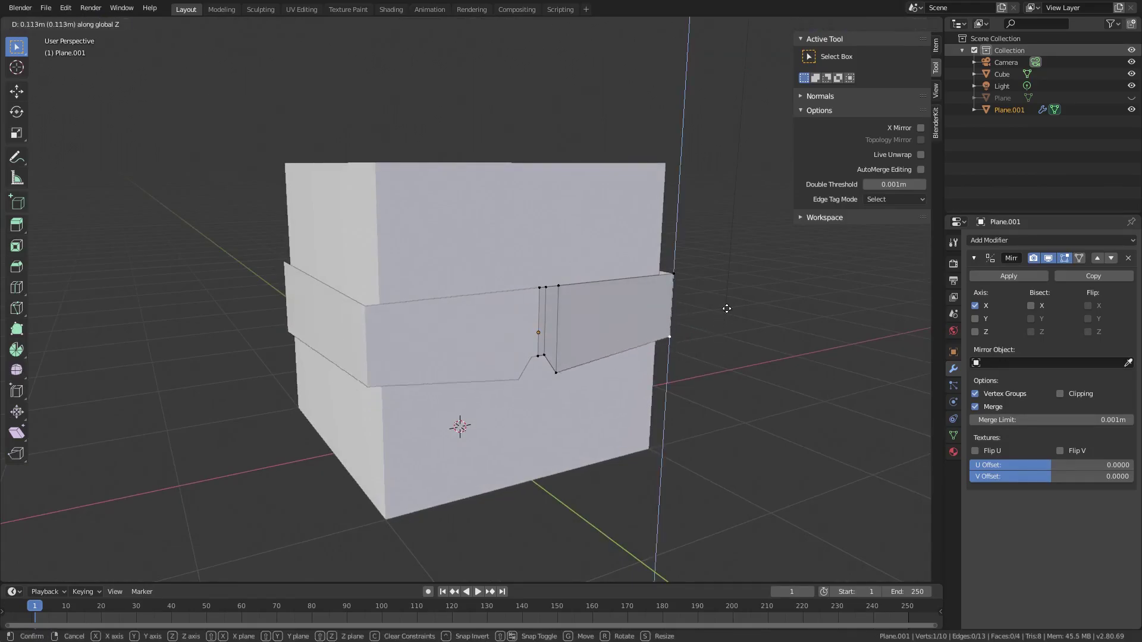
pyautogui.click(727, 308)
pyautogui.press('KP_1')
pyautogui.press('Tab')
pyautogui.moveTo(591, 359)
pyautogui.mouseDown(button='middle')
pyautogui.moveTo(576, 352)
pyautogui.moveTo(604, 344)
pyautogui.mouseUp(button='middle')
# Cut a vertical edge loop across the side arm and move it about 0.7 m along -Y towards the front corner
pyautogui.press('Tab')
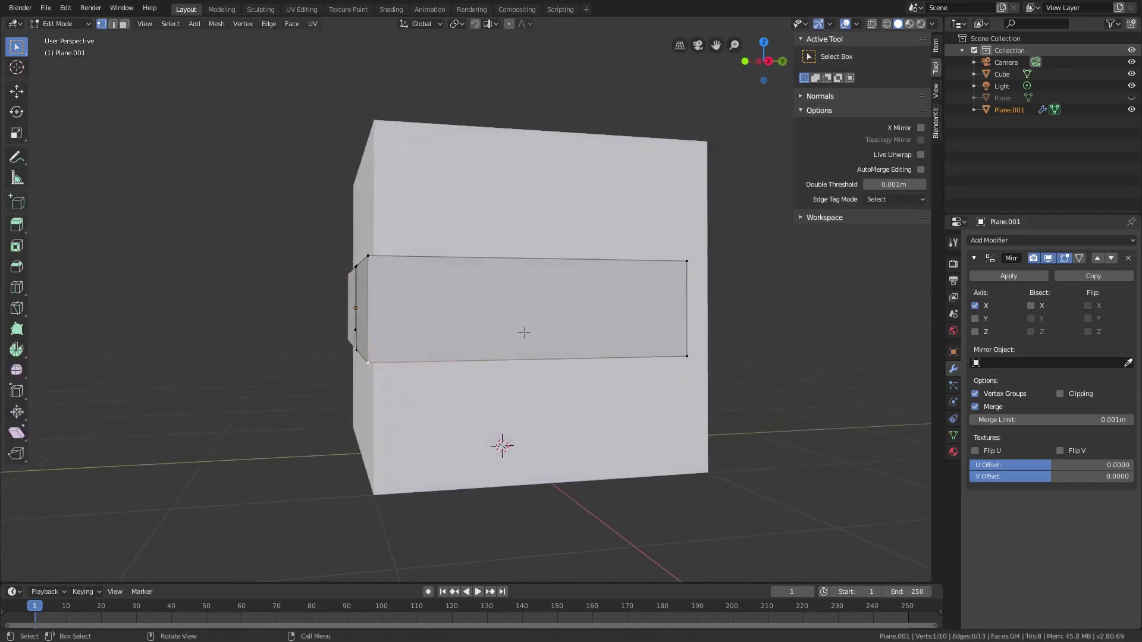
pyautogui.click(17, 287)
pyautogui.click(468, 361)
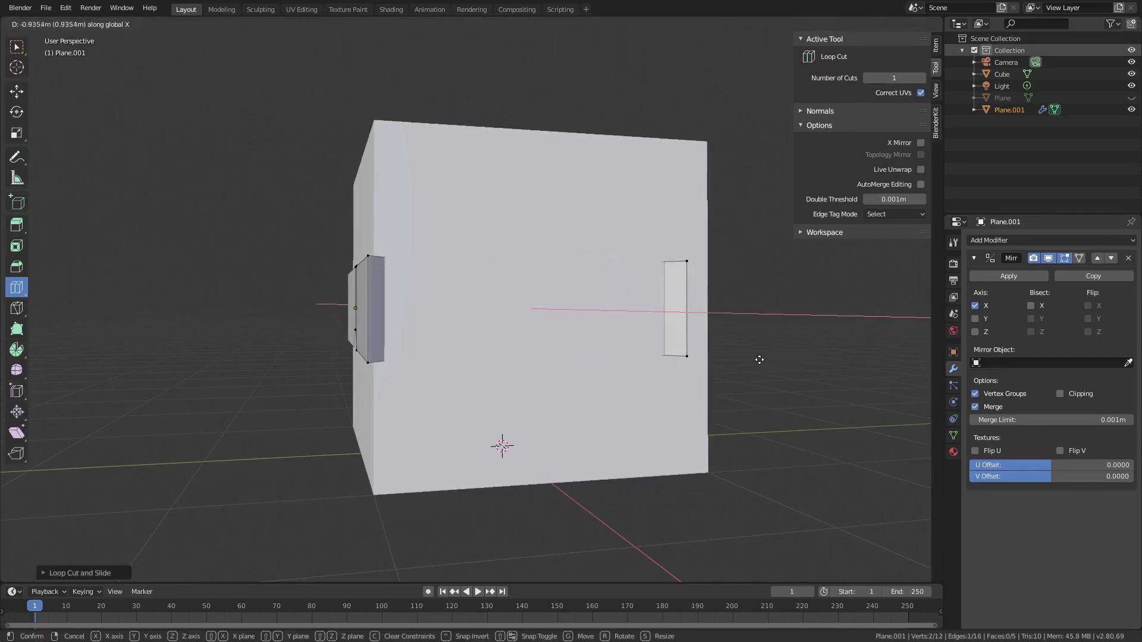
pyautogui.press('g')
pyautogui.press('y')
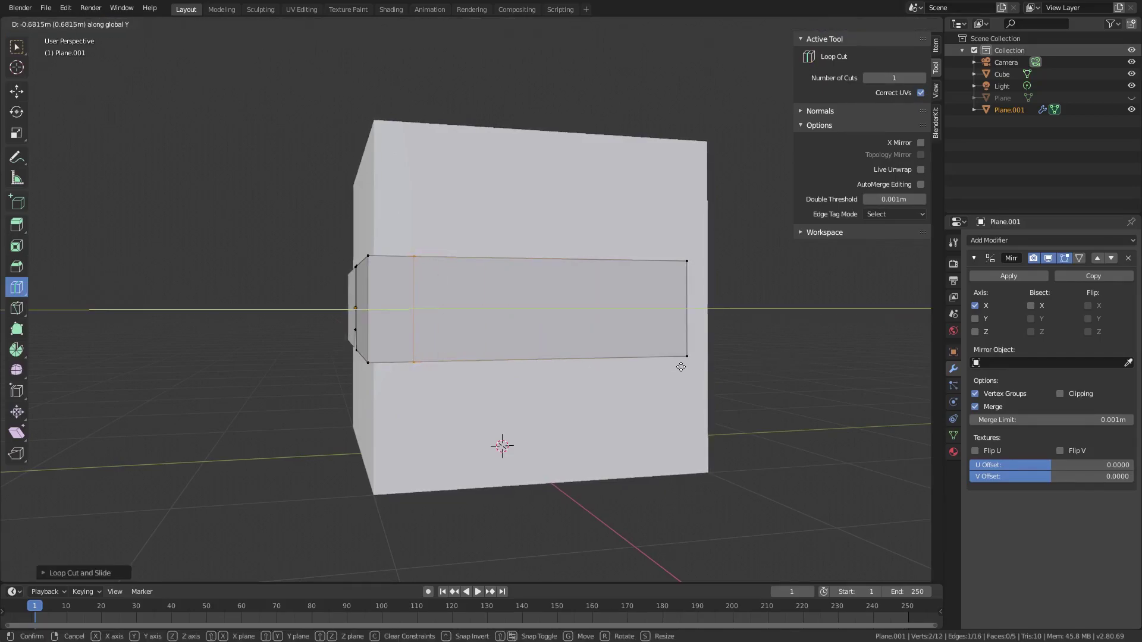
pyautogui.click(677, 367)
# Cut a second vertical loop in the arm's rear section and move it about 0.64 m along -Y, near the first loop
pyautogui.click(563, 337)
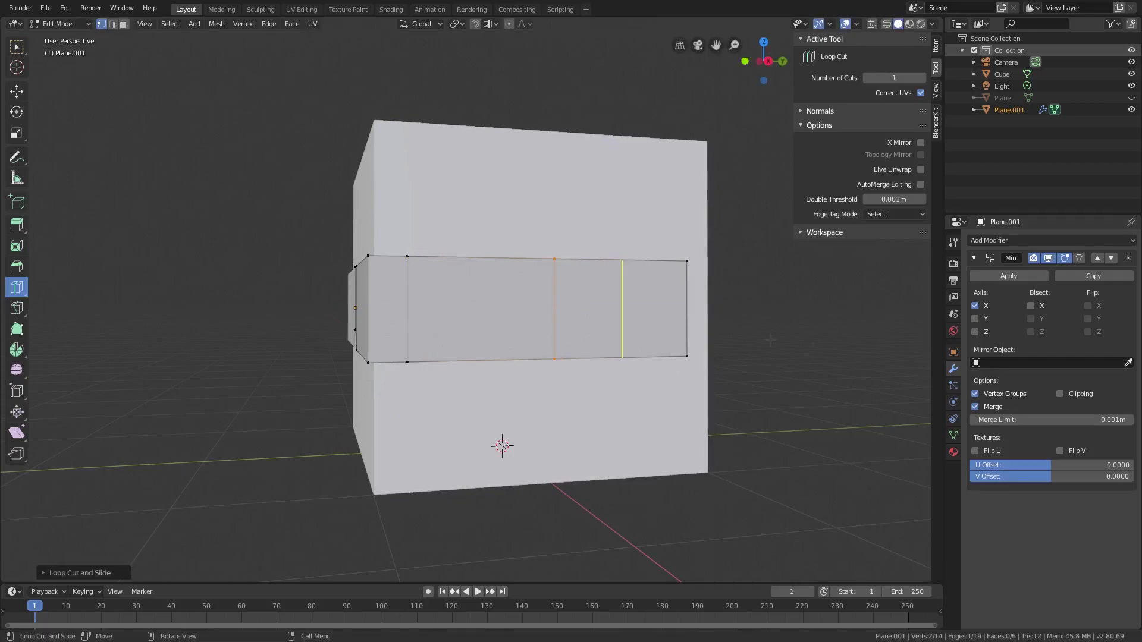
pyautogui.press('g')
pyautogui.press('y')
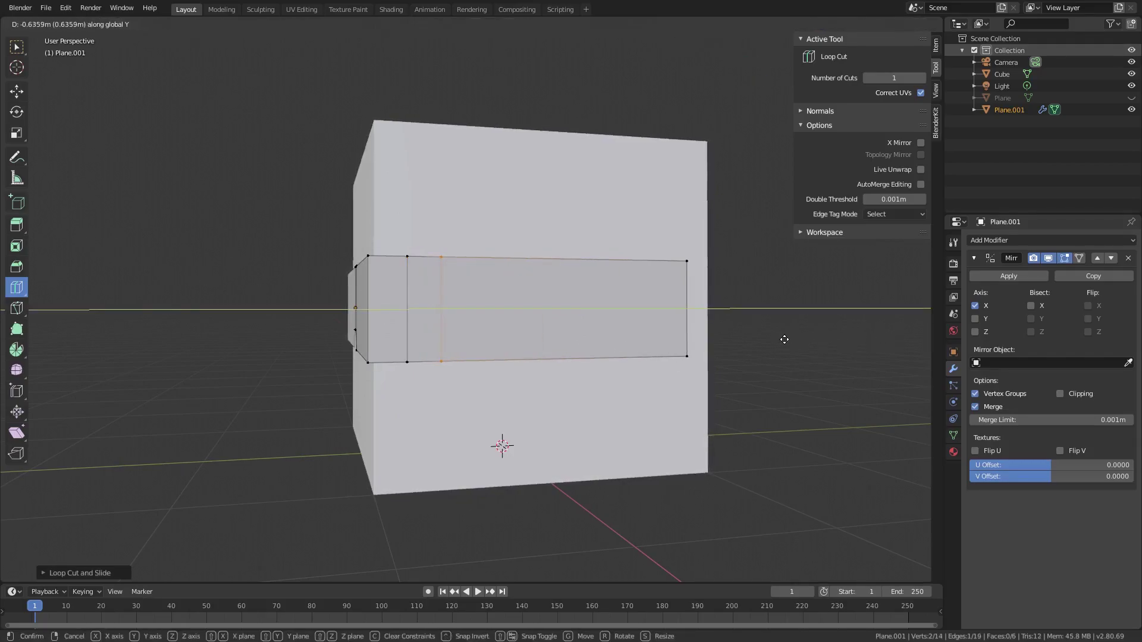
pyautogui.click(784, 340)
pyautogui.scroll(1, 475, 324)
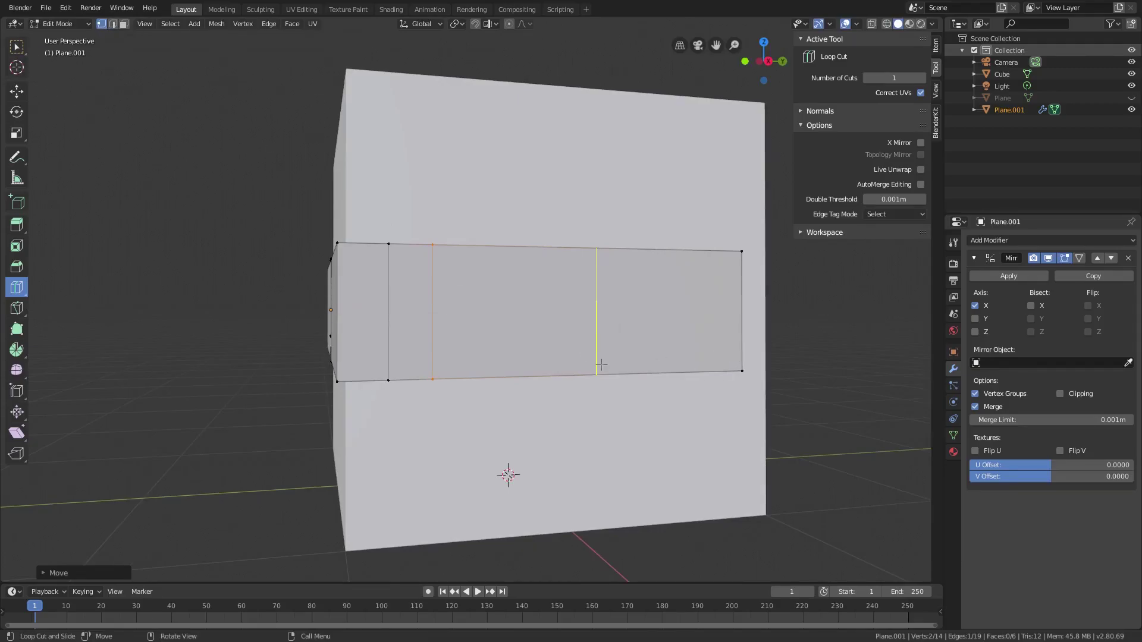
# In edge selection mode, raise the lower edge of the arm's long rear section about 0.384 m along Z to thin the arm
pyautogui.click(17, 48)
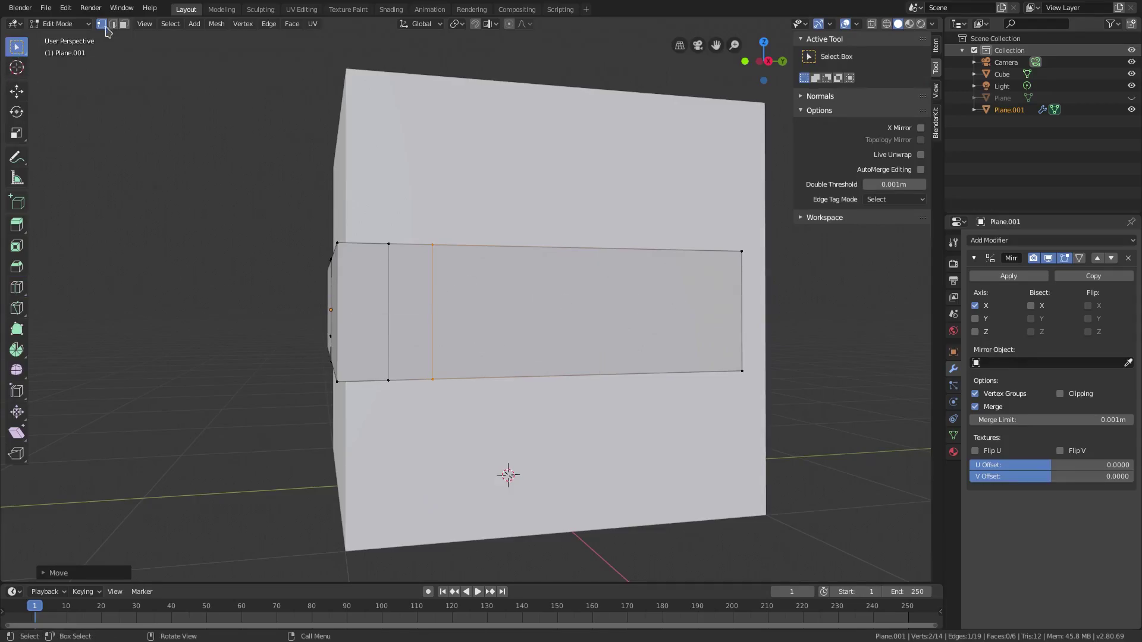
pyautogui.click(114, 25)
pyautogui.click(518, 374)
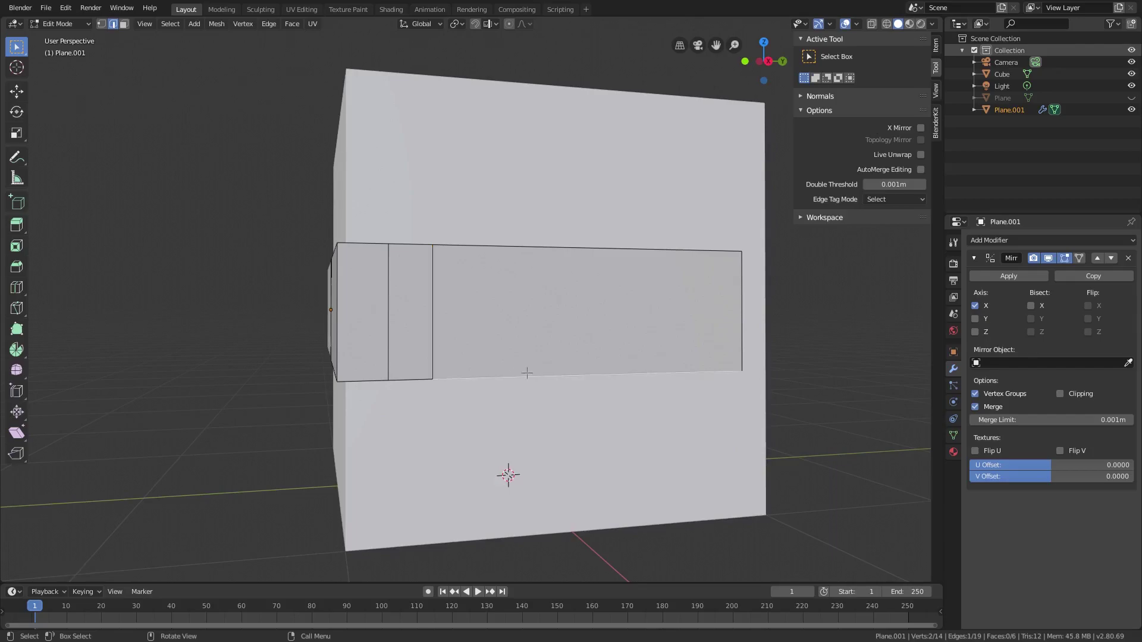
pyautogui.press('g')
pyautogui.press('z')
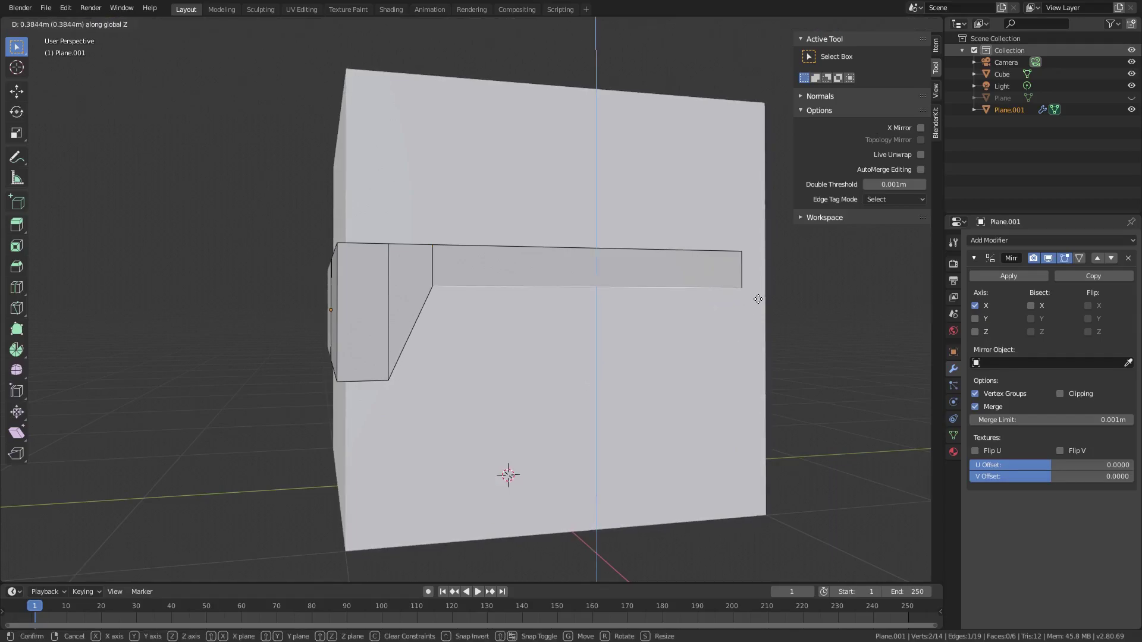
pyautogui.click(758, 299)
pyautogui.scroll(-2, 635, 383)
pyautogui.press('Tab')
# Cut a vertical edge loop in the thin arm and move it about 0.55 m along Y, close to the arm's back end
pyautogui.moveTo(604, 391); pyautogui.dragTo(688, 331, button='middle')
pyautogui.scroll(2, 667, 321)
pyautogui.keyDown('shift'); pyautogui.moveTo(689, 330); pyautogui.dragTo(580, 237, button='middle'); pyautogui.keyUp('shift')
pyautogui.press('Tab')
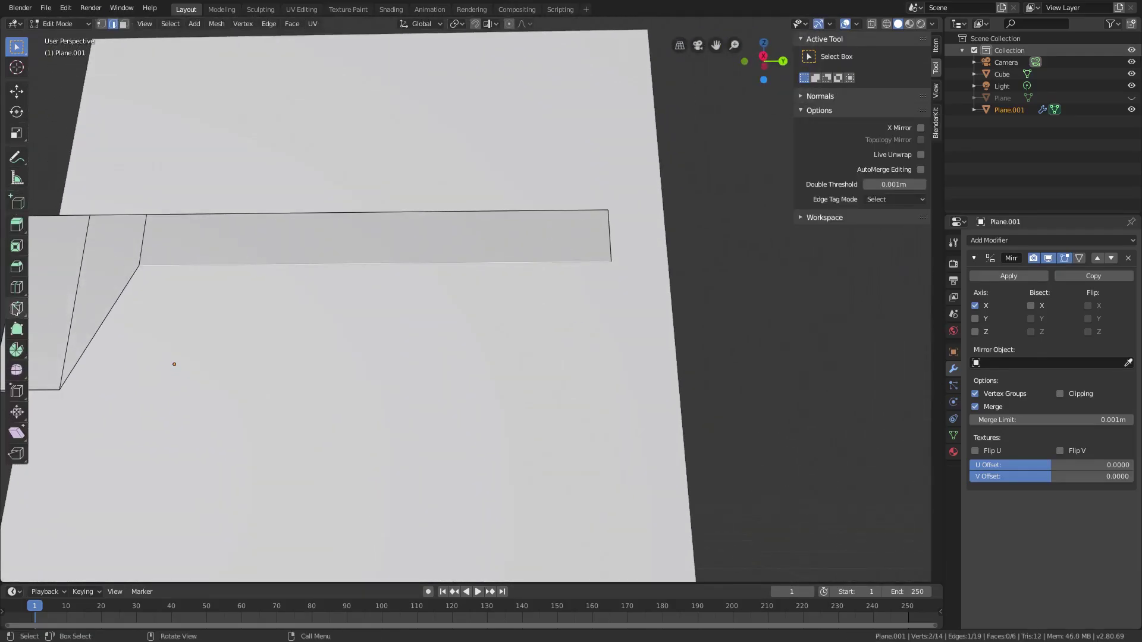
pyautogui.click(17, 287)
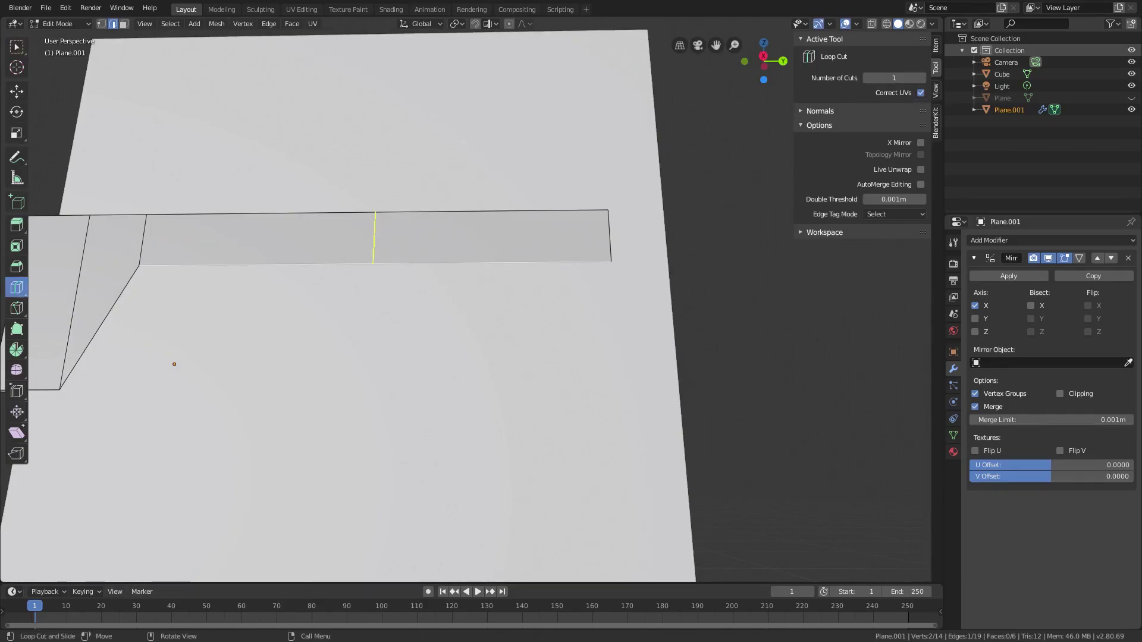
pyautogui.click(347, 244)
pyautogui.press('g')
pyautogui.press('x')
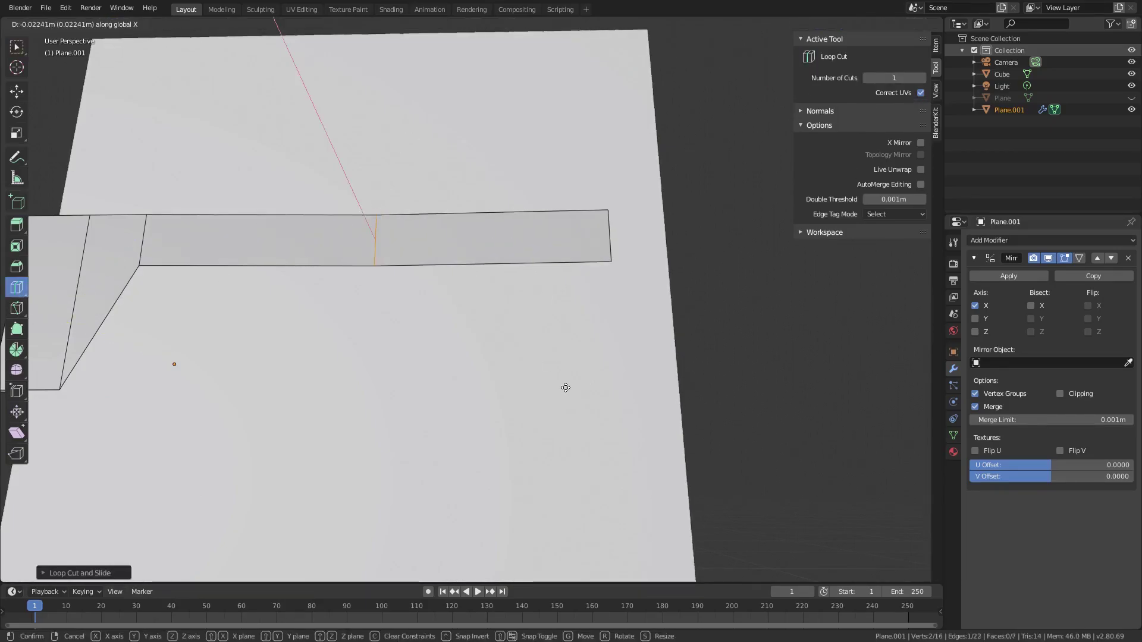
pyautogui.press('y')
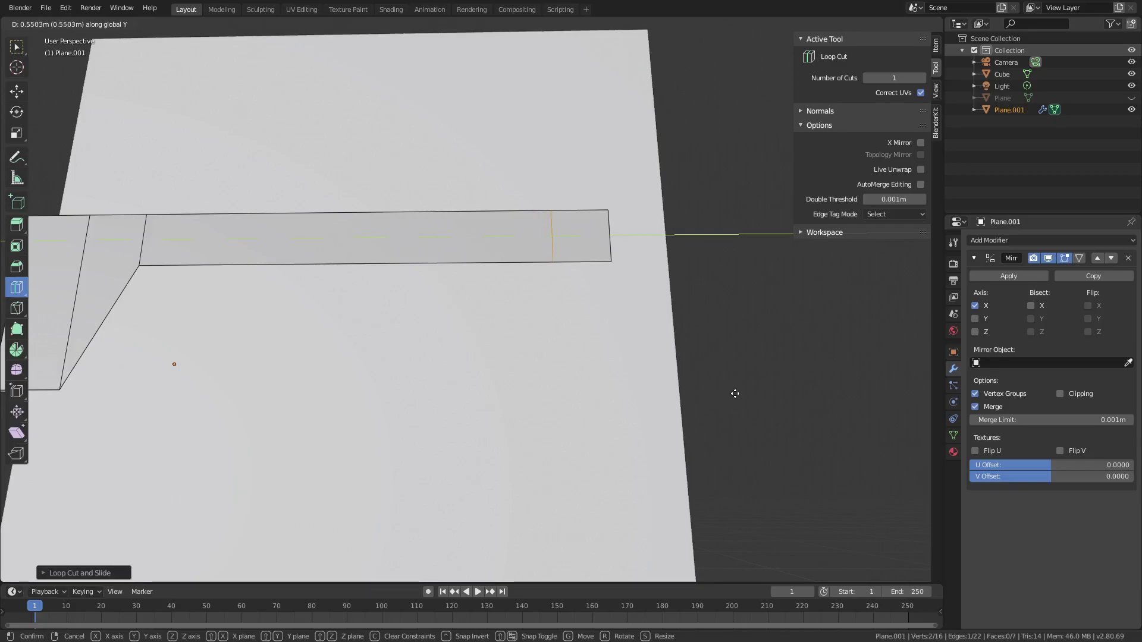
pyautogui.click(735, 393)
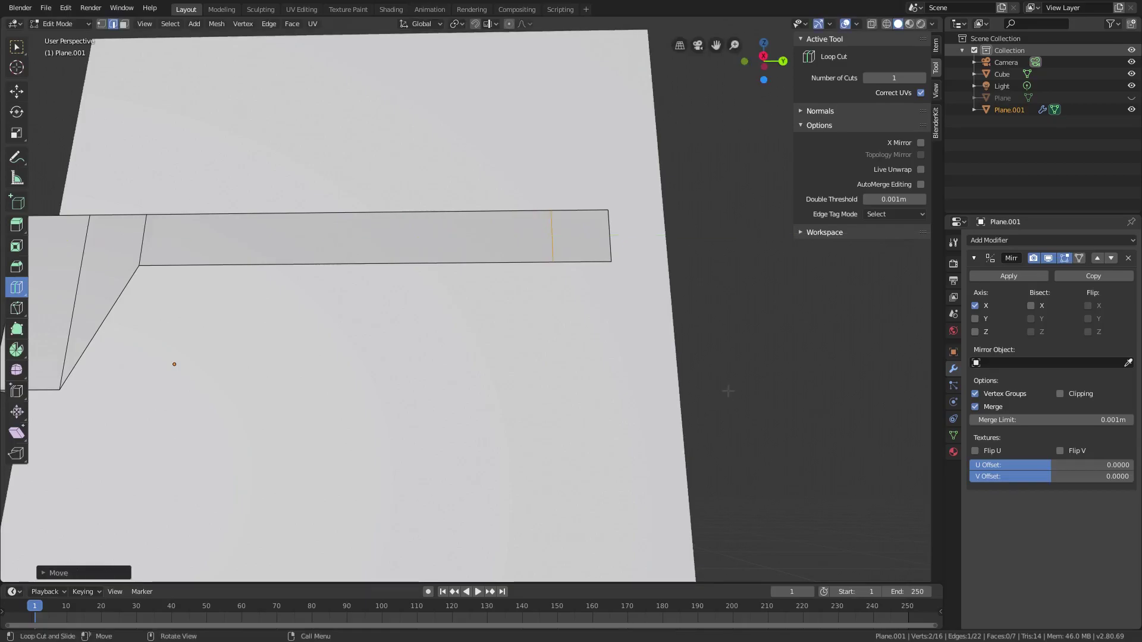
# Extrude the lower edge of the arm's short end section downward along Z to form the ear hook
pyautogui.click(18, 48)
pyautogui.click(592, 264)
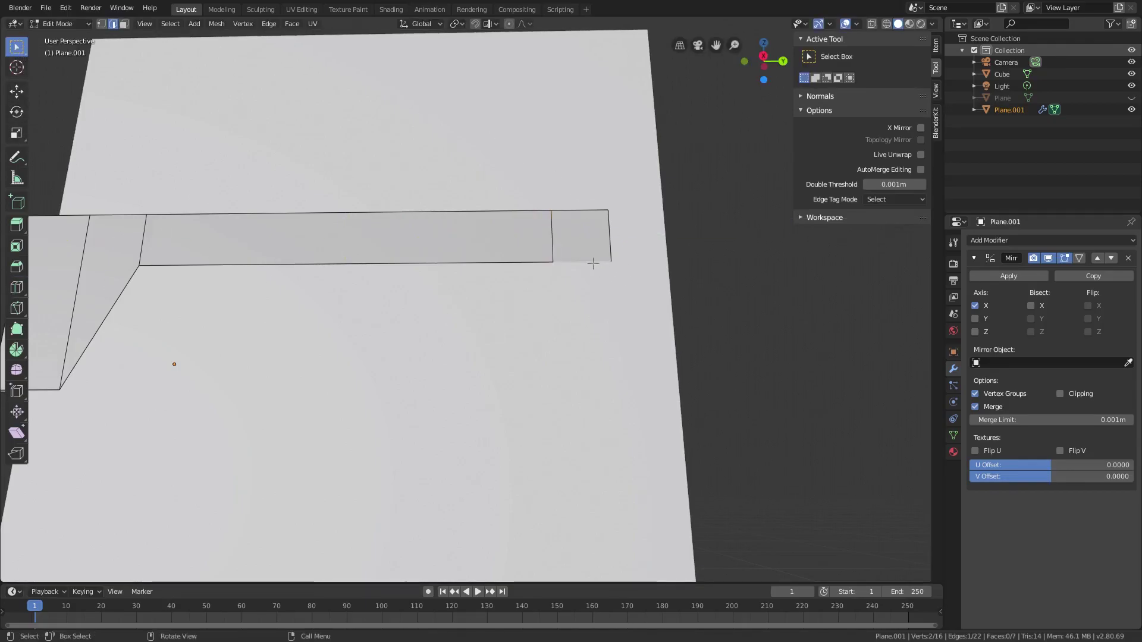
pyautogui.press('e')
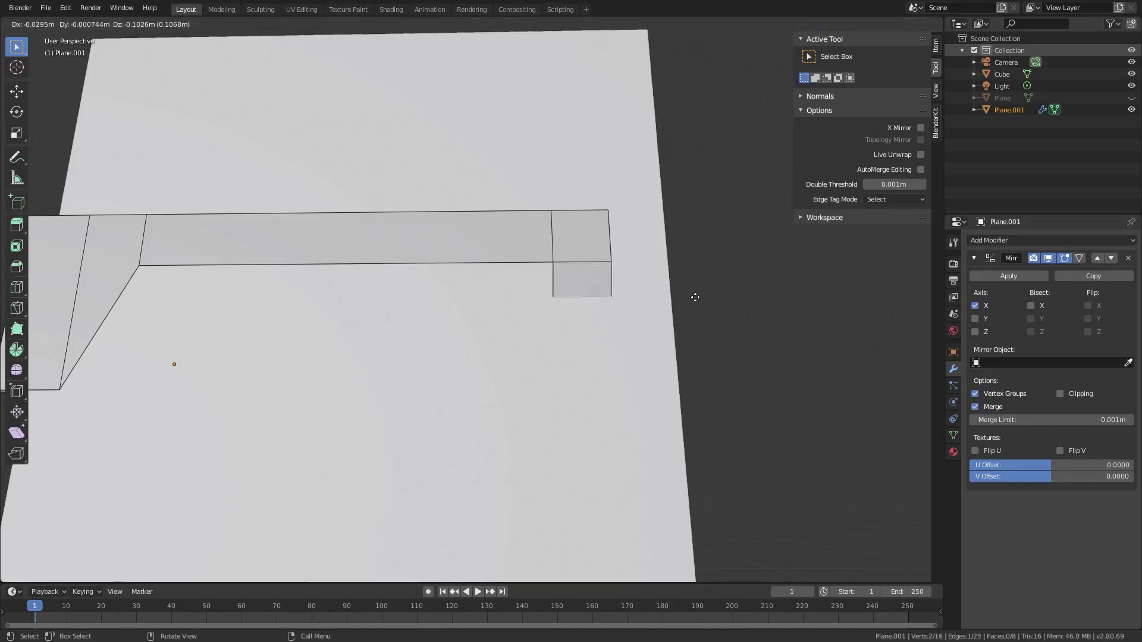
pyautogui.press('z')
pyautogui.click(694, 314)
pyautogui.press('Tab')
# Examine the mirrored glasses shape around the cube from the side, front and back
pyautogui.scroll(-3, 510, 381)
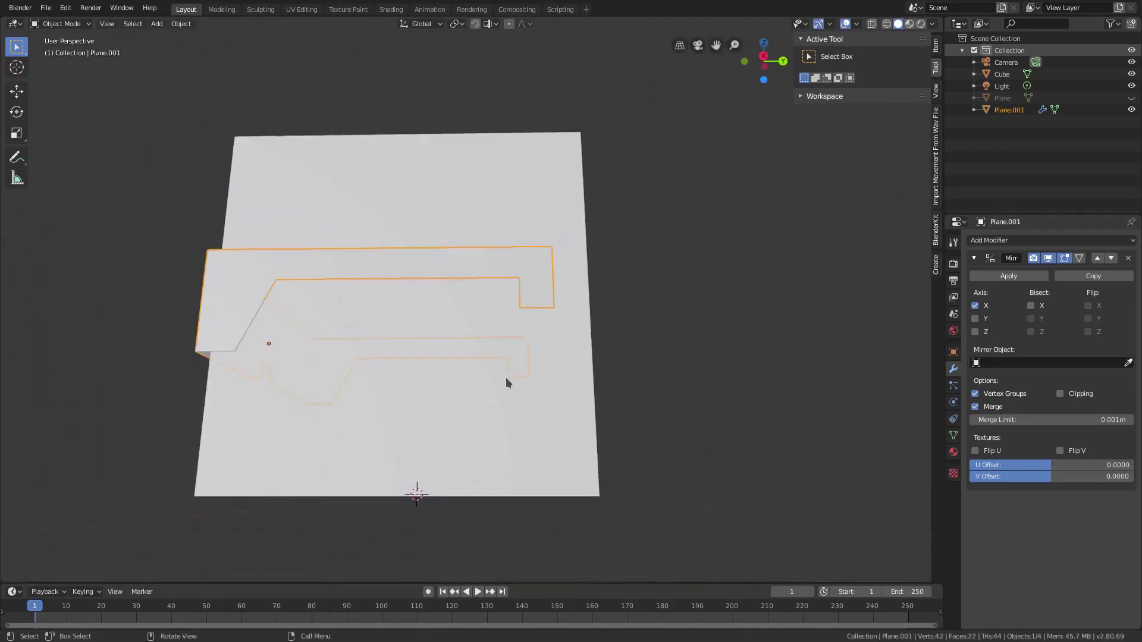
pyautogui.moveTo(509, 381); pyautogui.dragTo(583, 383, button='middle')
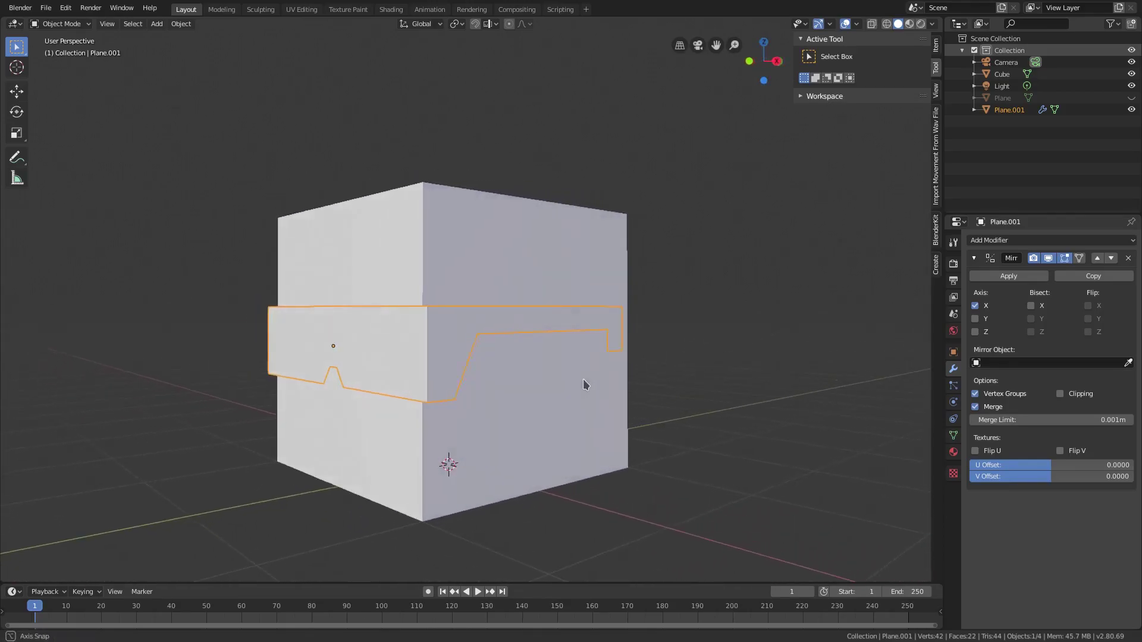
pyautogui.moveTo(482, 397); pyautogui.dragTo(417, 381, button='middle')
pyautogui.scroll(2, 594, 339)
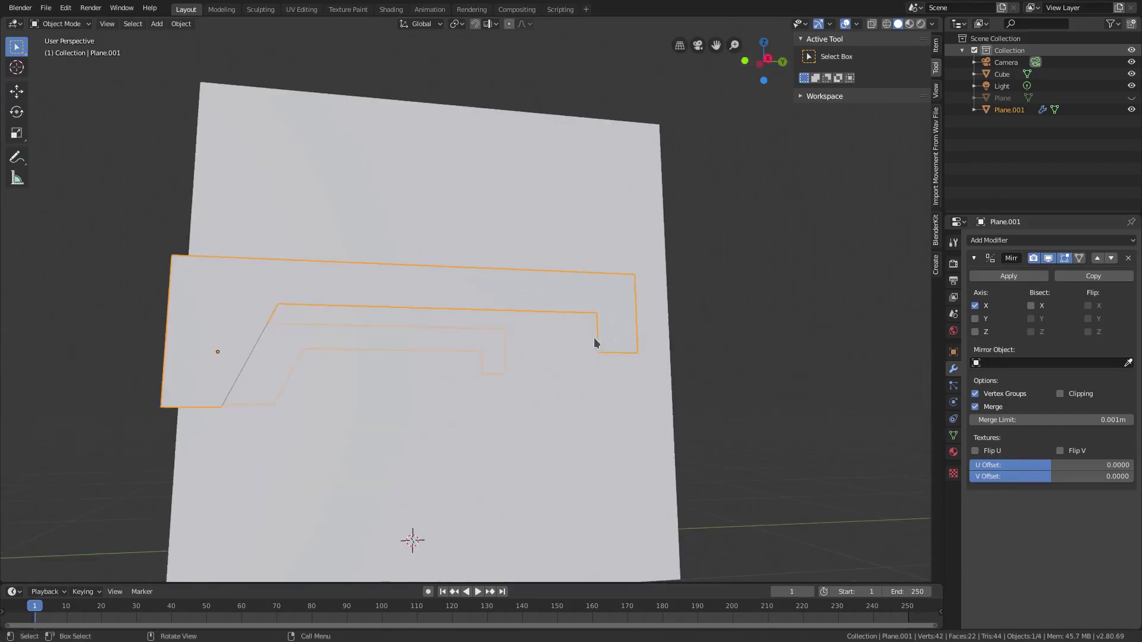
pyautogui.moveTo(507, 384); pyautogui.dragTo(668, 451, button='middle')
pyautogui.scroll(2, 594, 443)
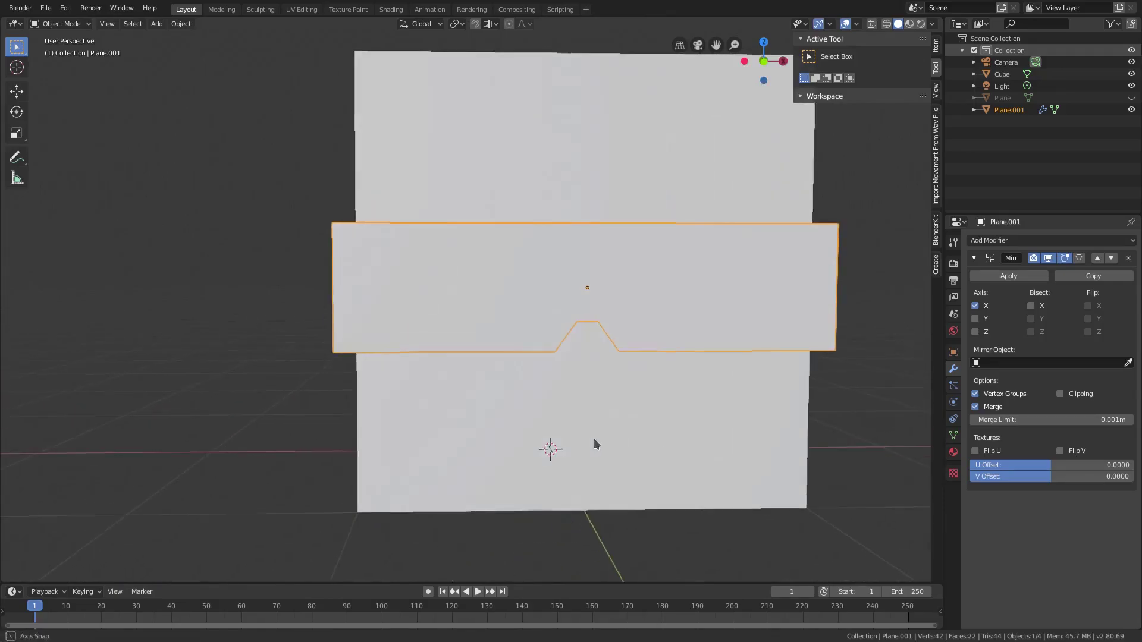
pyautogui.moveTo(595, 443); pyautogui.dragTo(675, 381, button='middle')
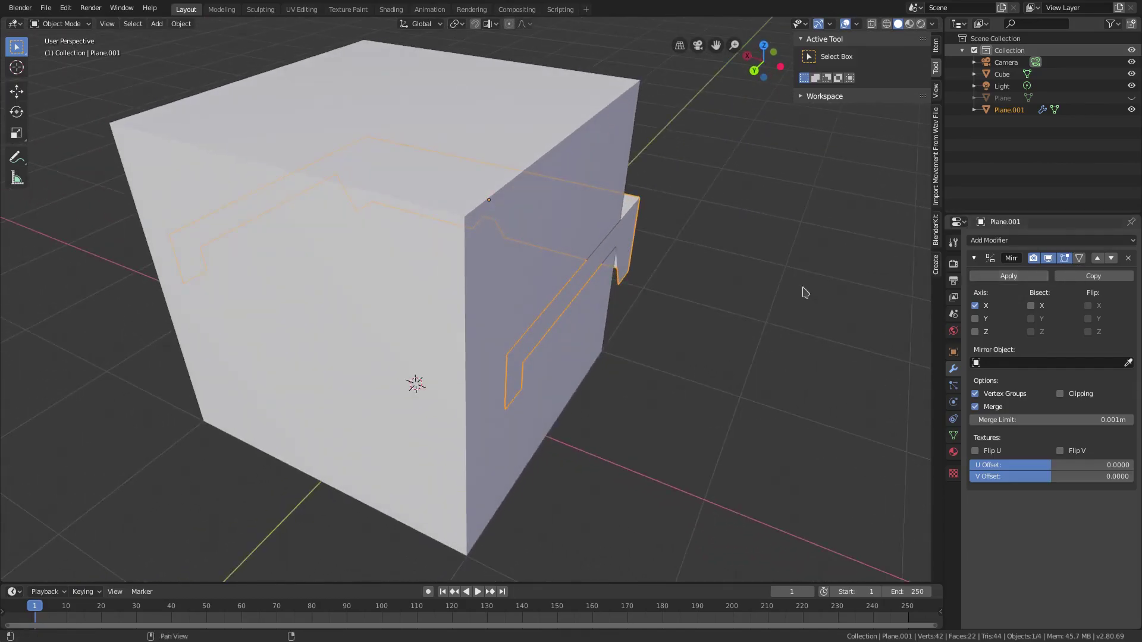
# Add a Solidify modifier to the mirrored glasses and set its thickness to -0.25 m
pyautogui.moveTo(805, 291); pyautogui.dragTo(614, 306, button='middle')
pyautogui.click(1020, 241)
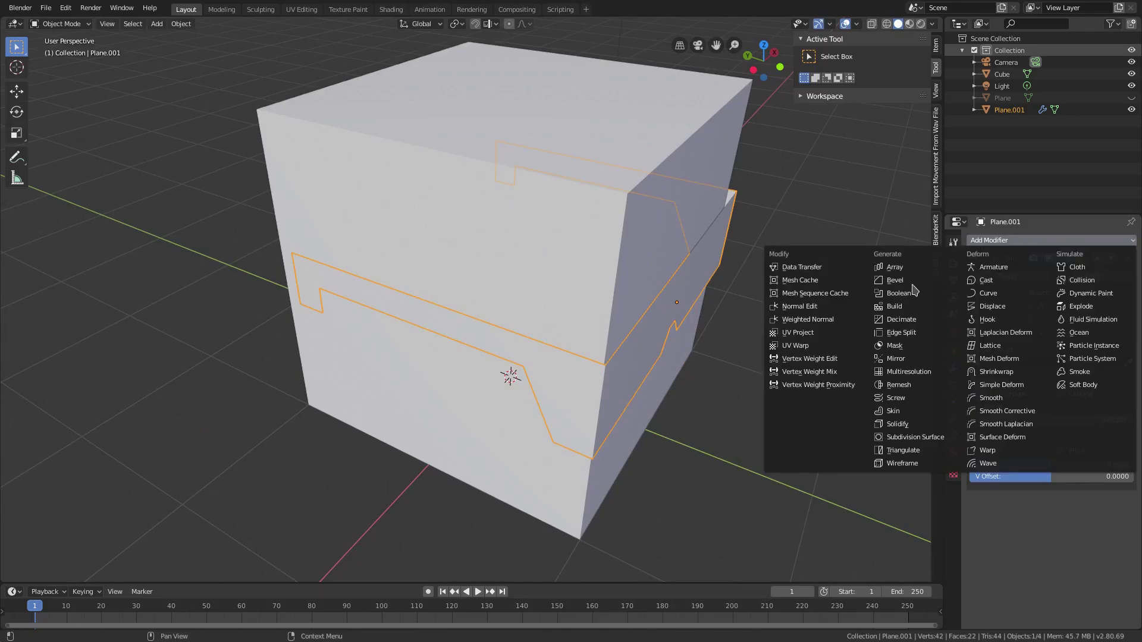
pyautogui.click(907, 427)
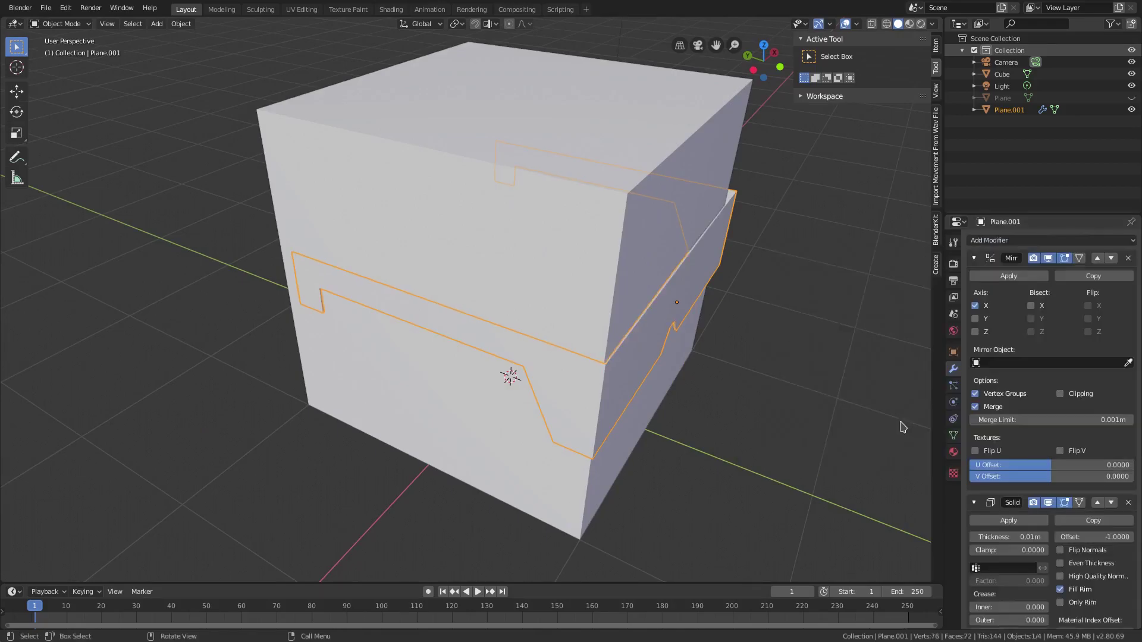
pyautogui.scroll(3, 815, 384)
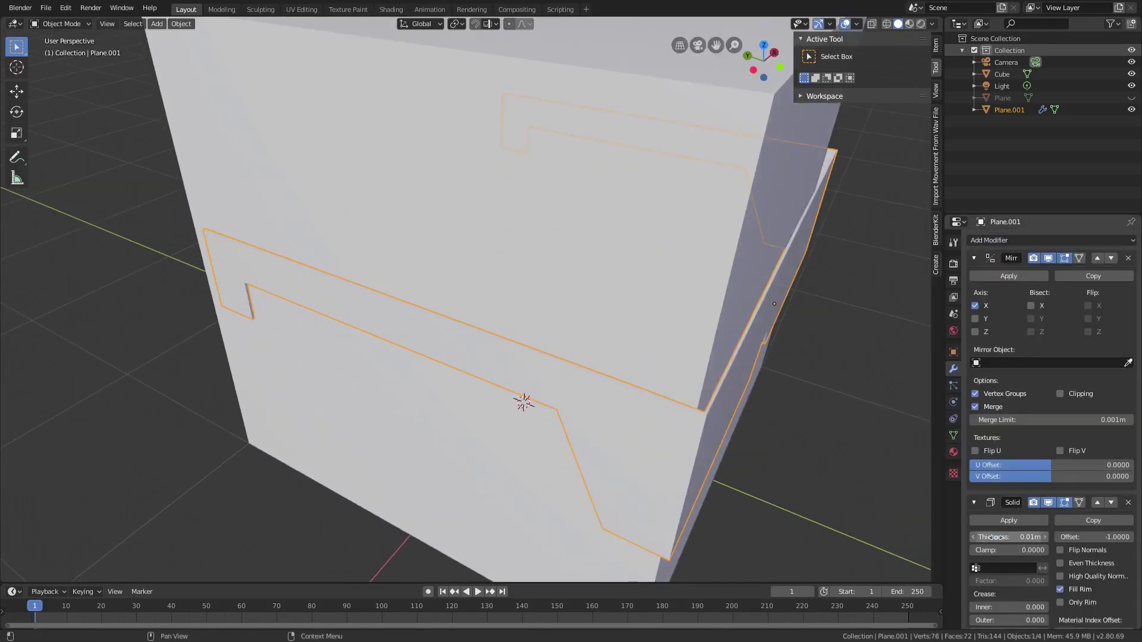
pyautogui.moveTo(1008, 537); pyautogui.dragTo(951, 536)
pyautogui.keyDown('shift'); pyautogui.moveTo(707, 487); pyautogui.dragTo(696, 381, button='middle'); pyautogui.keyUp('shift')
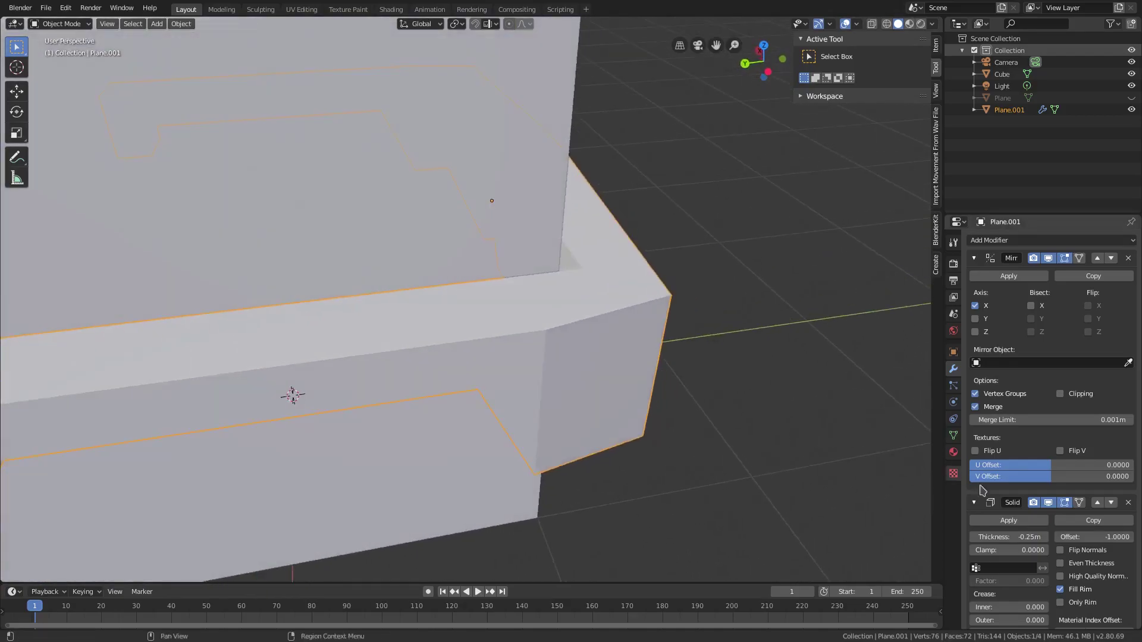
# Compare the glasses' corners with Even Thickness on and off in the Solidify modifier, and leave it enabled
pyautogui.click(1060, 563)
pyautogui.click(1065, 561)
pyautogui.click(1065, 562)
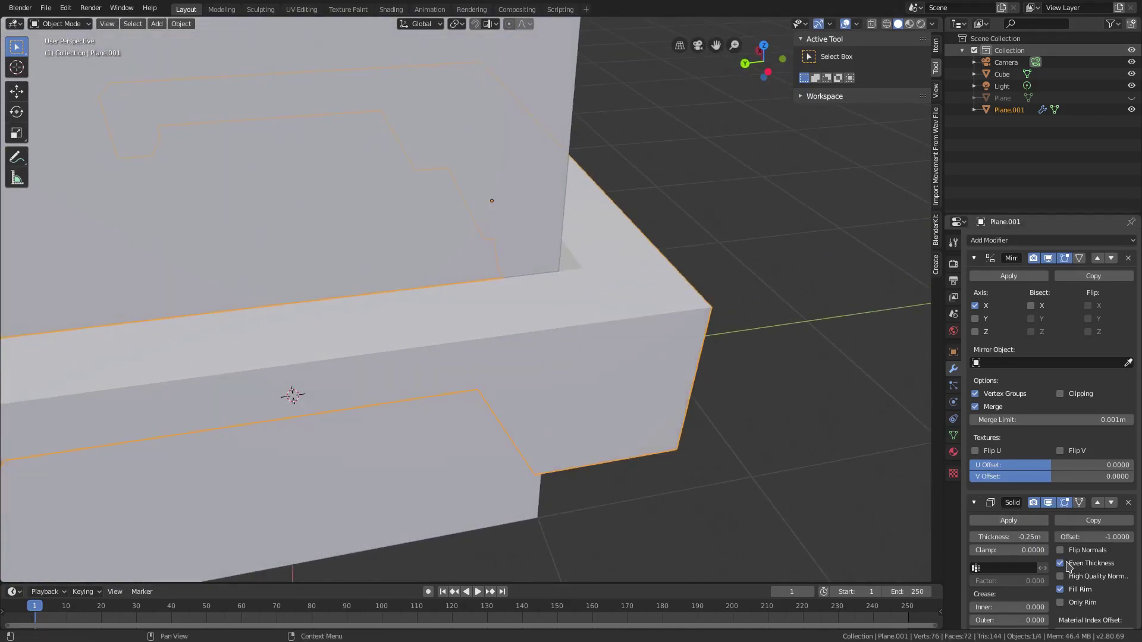
pyautogui.click(1066, 561)
pyautogui.click(1065, 561)
pyautogui.moveTo(759, 467); pyautogui.dragTo(591, 63, button='middle')
pyautogui.click(1076, 565)
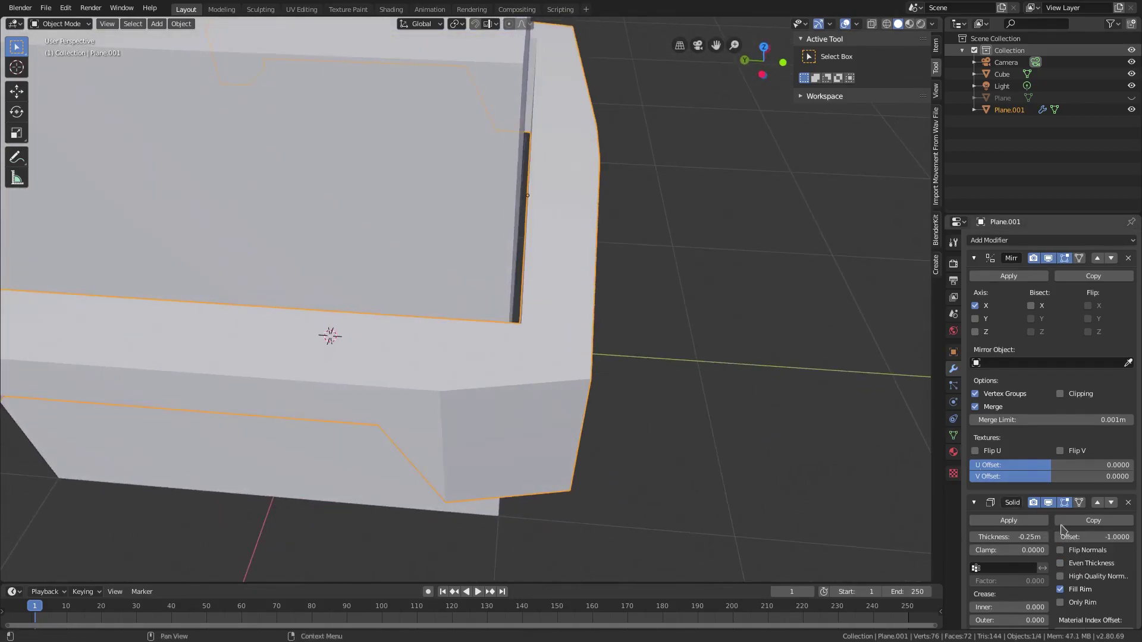
pyautogui.click(1092, 567)
pyautogui.click(1092, 568)
pyautogui.click(1092, 568)
pyautogui.click(1091, 568)
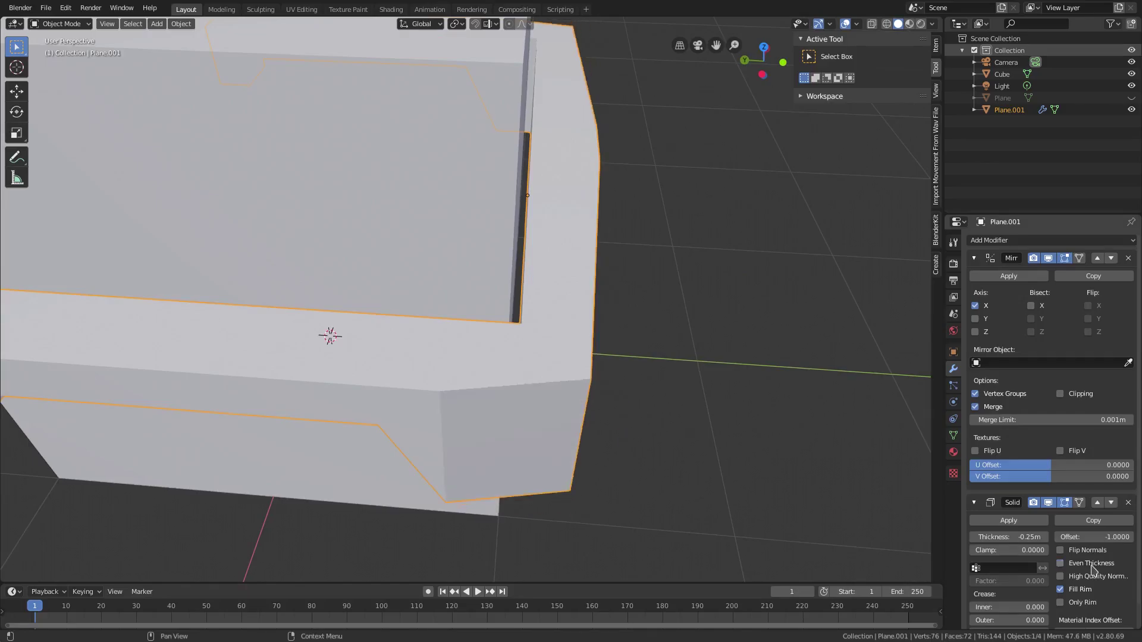
pyautogui.click(1092, 568)
pyautogui.moveTo(706, 443); pyautogui.dragTo(729, 446, button='middle')
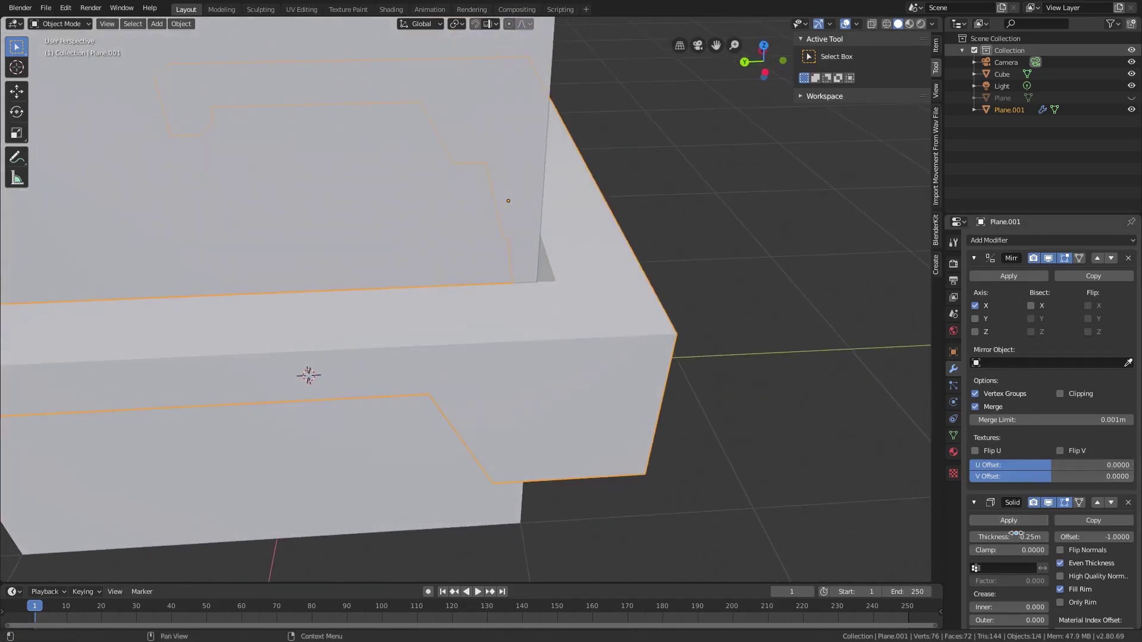
# Thin the glasses by adjusting the Solidify thickness to 0.06 m, checking the fit around the cube's corner
pyautogui.moveTo(1016, 534); pyautogui.dragTo(975, 534)
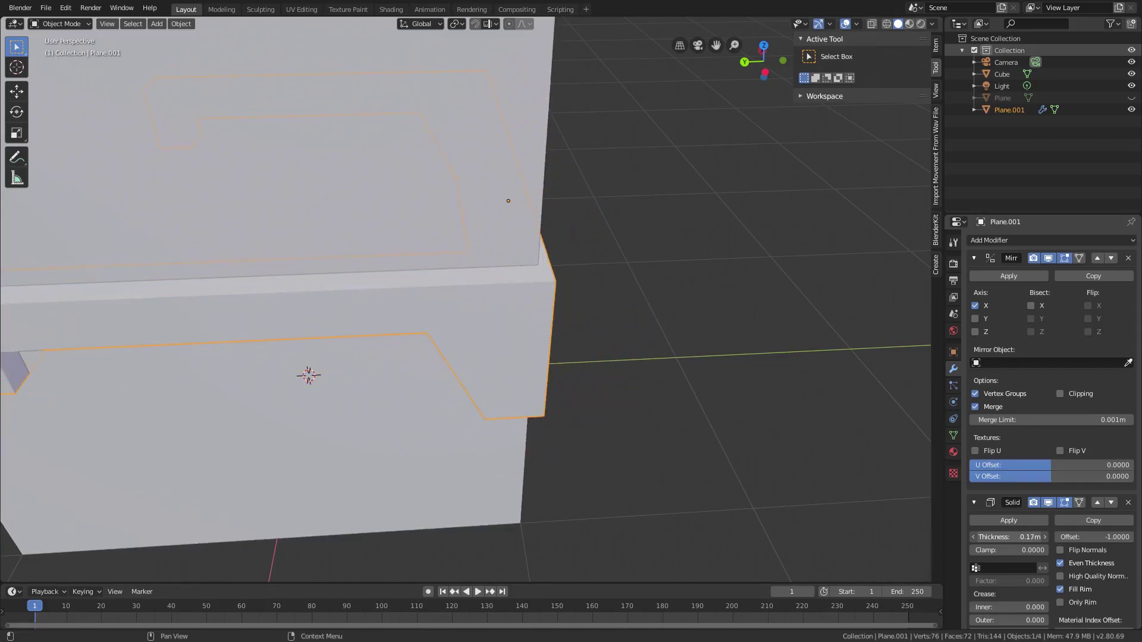
pyautogui.scroll(2, 598, 301)
pyautogui.moveTo(516, 255); pyautogui.dragTo(494, 262, button='middle')
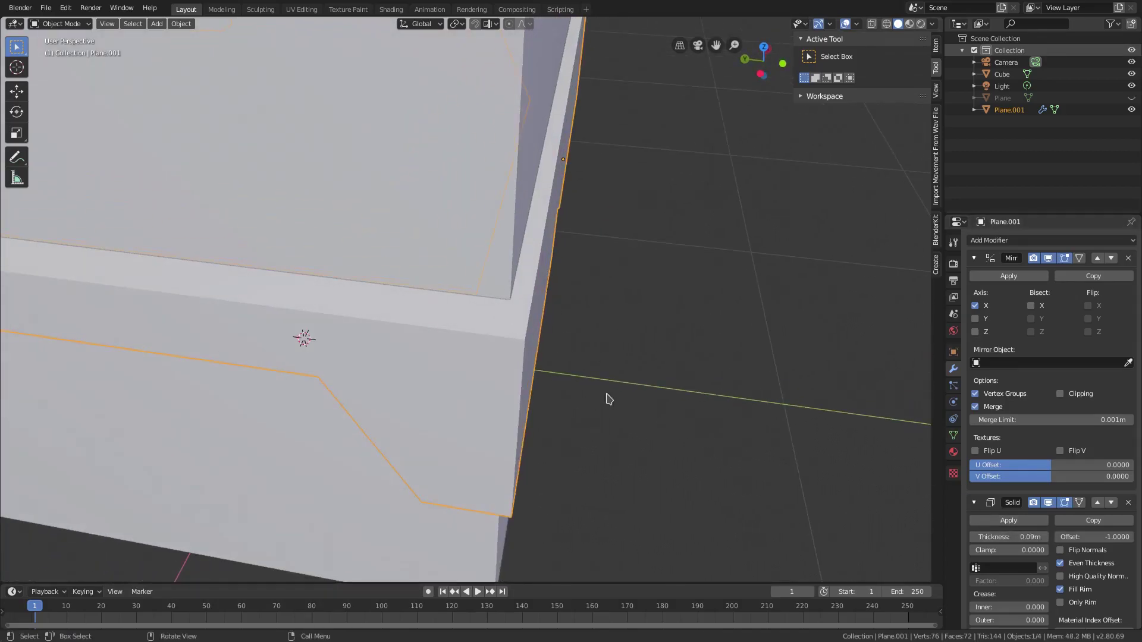
pyautogui.moveTo(609, 399); pyautogui.dragTo(684, 417, button='middle')
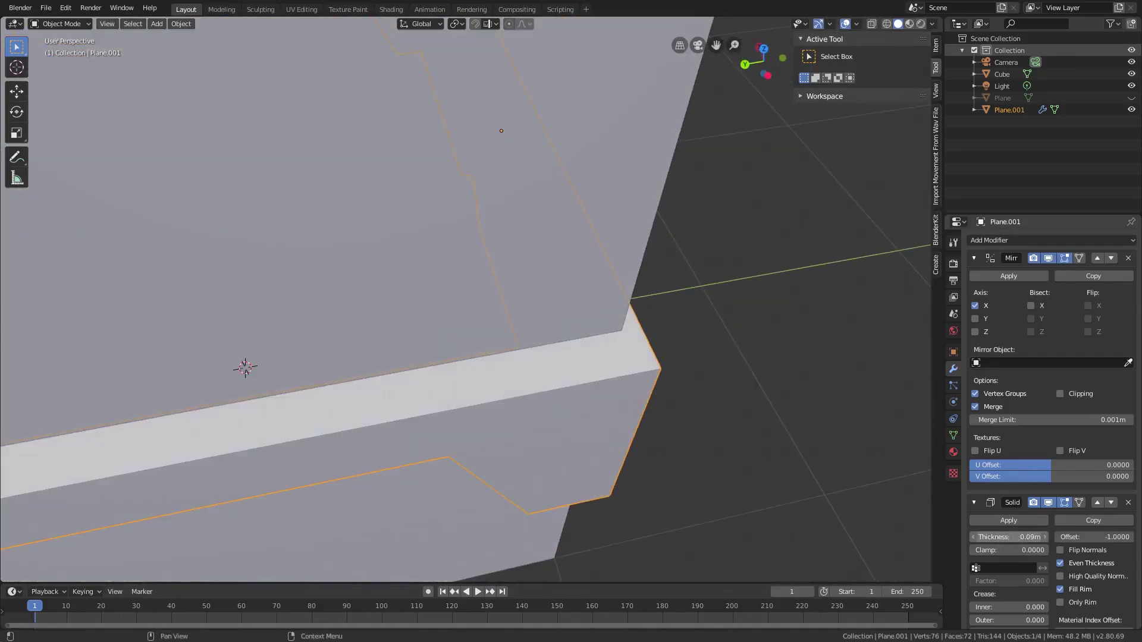
pyautogui.moveTo(1009, 537); pyautogui.dragTo(1038, 536)
pyautogui.moveTo(594, 404); pyautogui.dragTo(564, 388, button='middle')
# Place the Solidify modifier above Mirror in the stack and apply it, keeping the Mirror modifier shown in the viewport
pyautogui.scroll(-1, 859, 461)
pyautogui.scroll(-1, 992, 495)
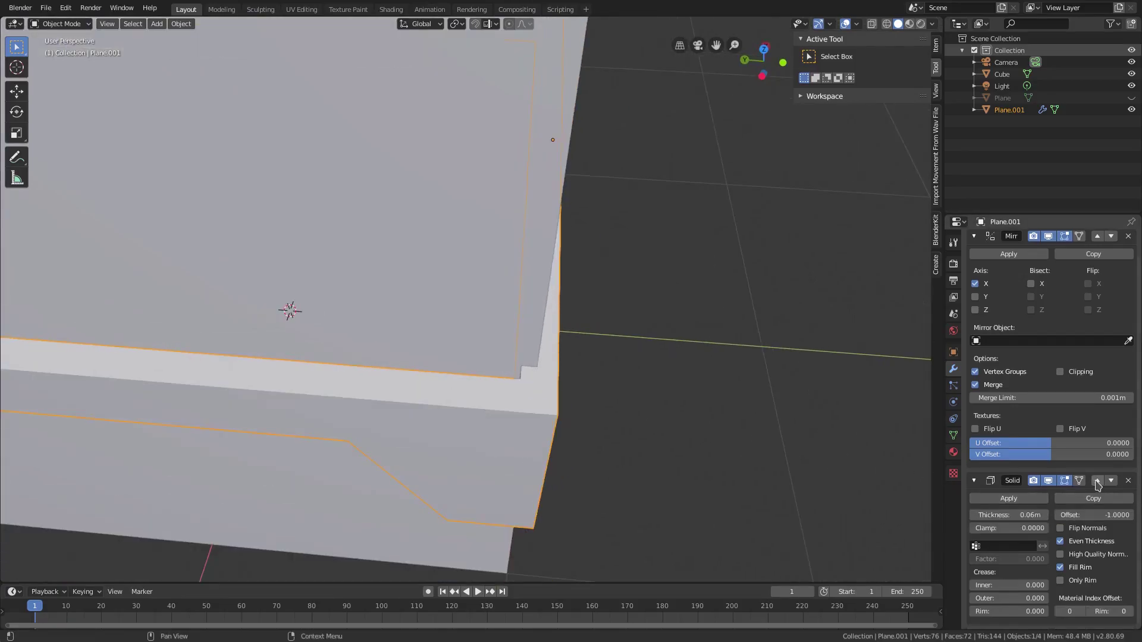
pyautogui.click(1097, 481)
pyautogui.scroll(1, 1009, 289)
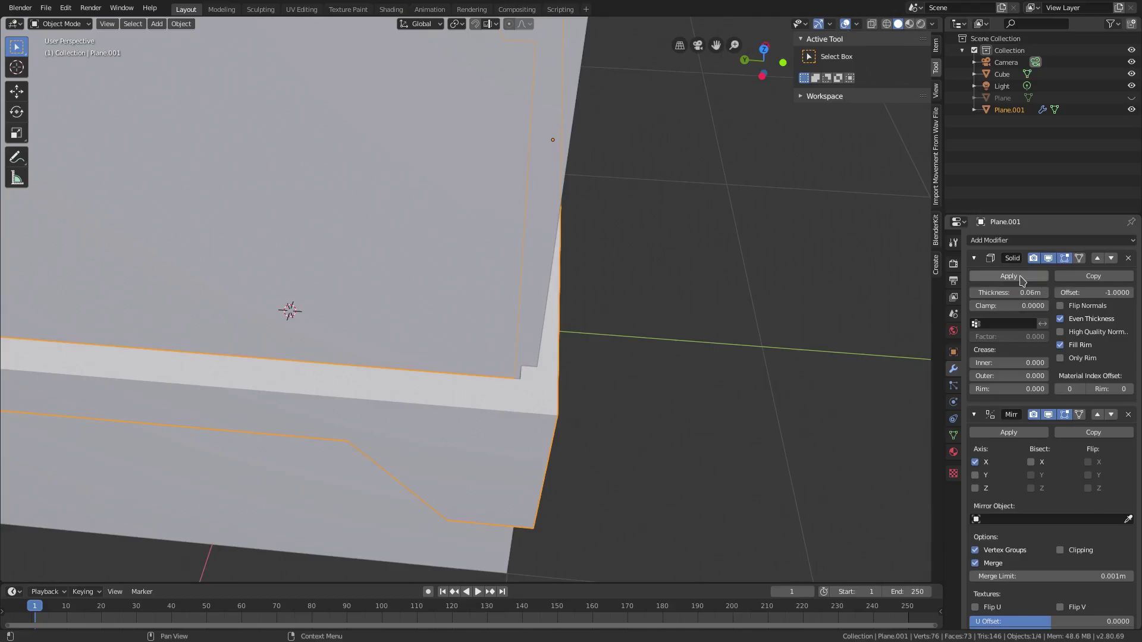
pyautogui.click(1020, 278)
pyautogui.click(1049, 257)
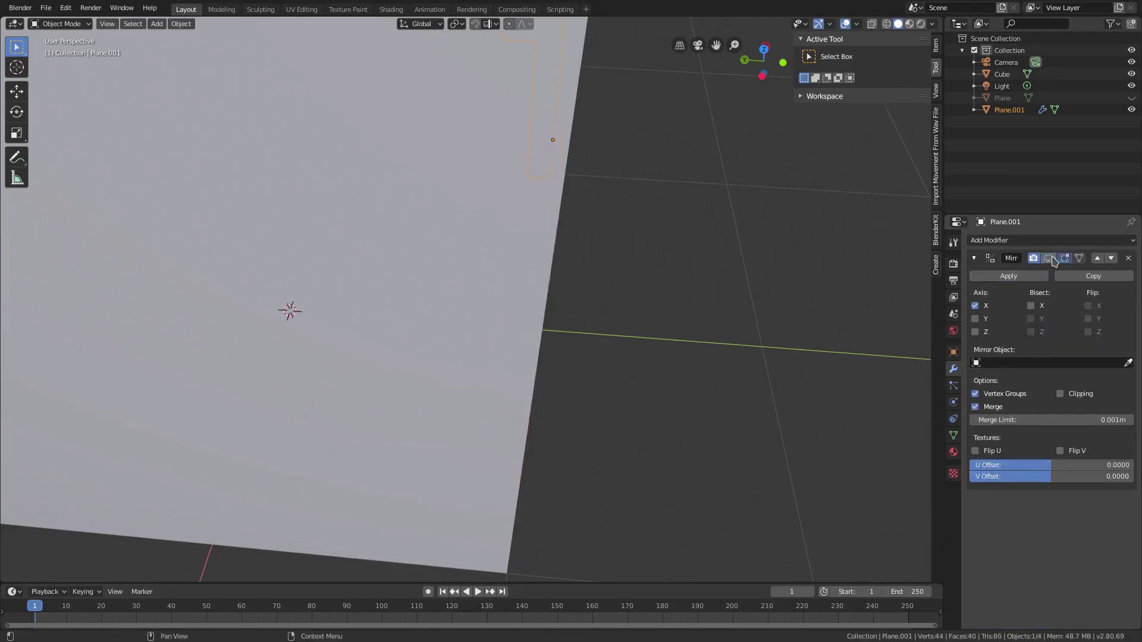
pyautogui.moveTo(744, 285); pyautogui.dragTo(640, 302, button='middle')
pyautogui.click(1048, 258)
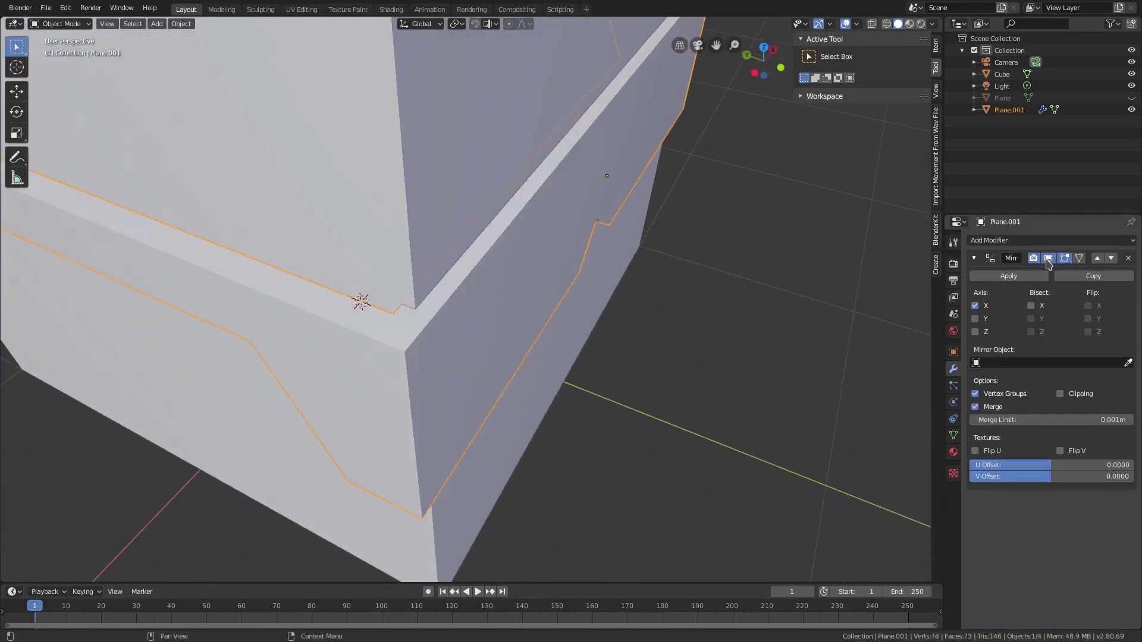
pyautogui.click(1048, 258)
pyautogui.click(1048, 258)
# Move the glasses about 0.02 m in the negative Y direction, slightly away from the cube's front face
pyautogui.moveTo(469, 321); pyautogui.dragTo(594, 310, button='middle')
pyautogui.press('y')
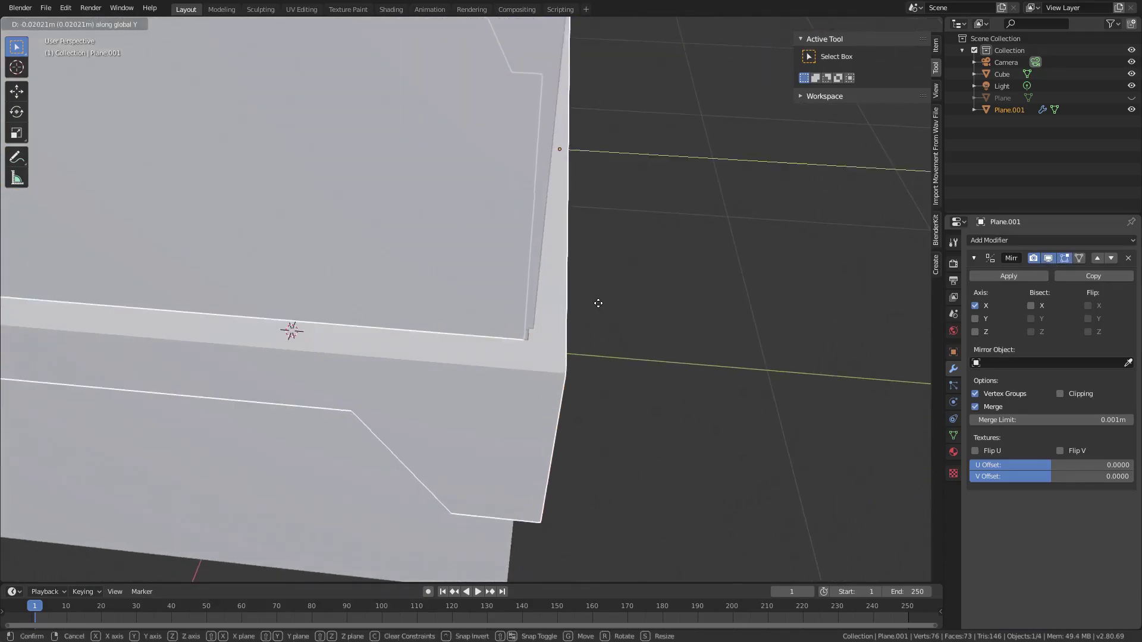
pyautogui.click(601, 303)
pyautogui.moveTo(601, 304); pyautogui.dragTo(577, 349, button='middle')
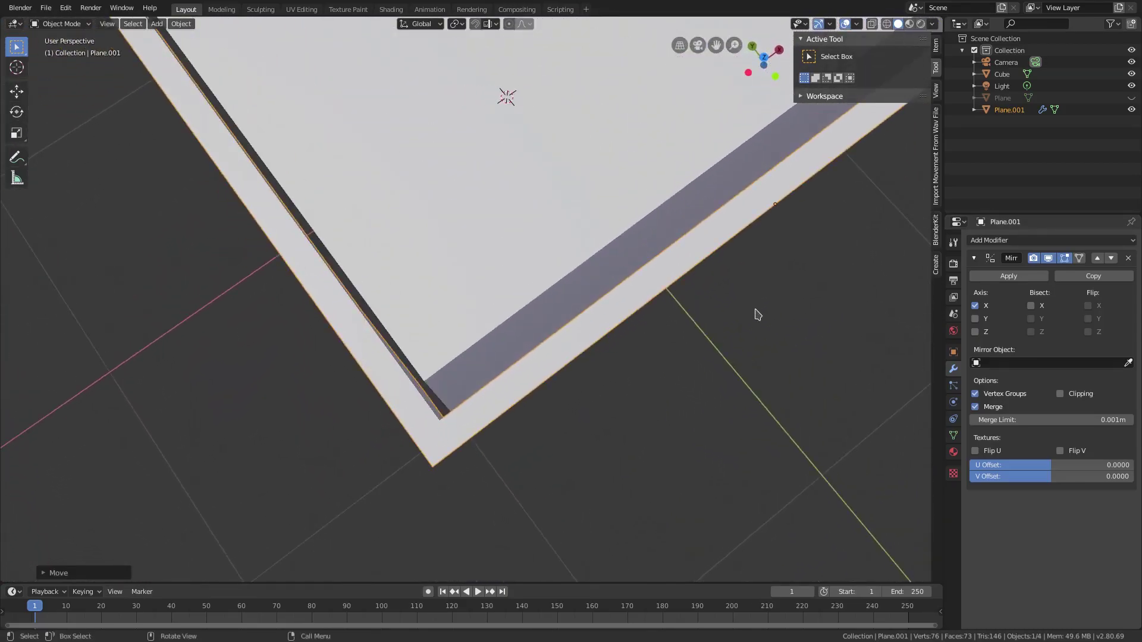
pyautogui.moveTo(756, 314); pyautogui.dragTo(588, 267, button='middle')
pyautogui.scroll(-1, 776, 310)
# Enter Edit Mode on the glasses with the sidebar hidden, X-ray turned on and vertex selection active
pyautogui.press('Tab')
pyautogui.scroll(-3, 711, 265)
pyautogui.moveTo(588, 267); pyautogui.dragTo(621, 244, button='middle')
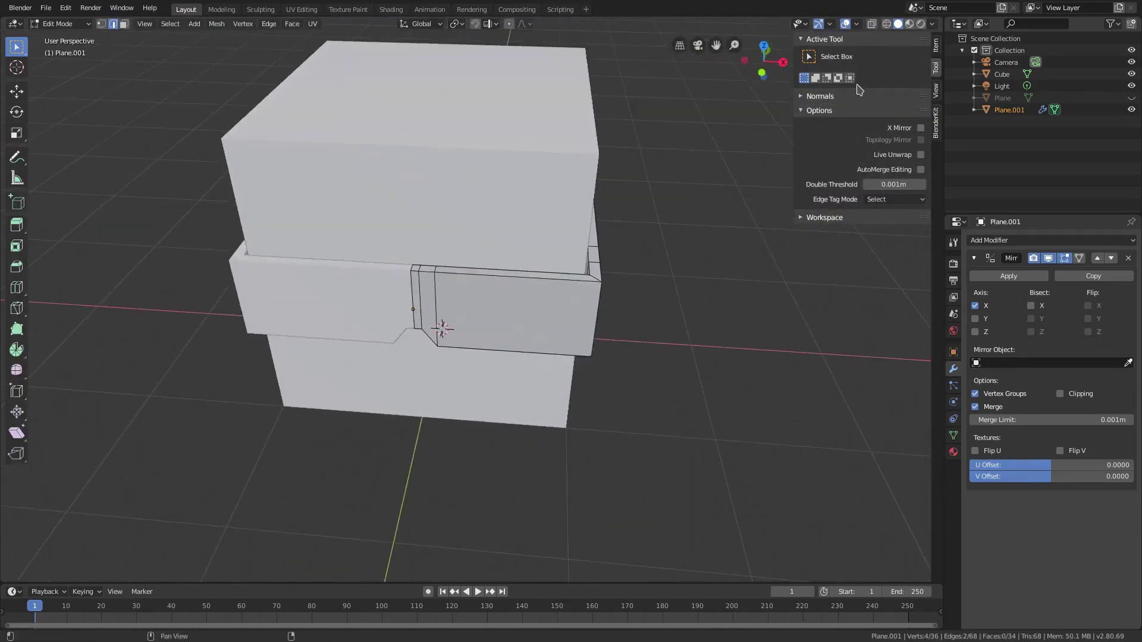
pyautogui.moveTo(793, 73); pyautogui.dragTo(1096, 73)
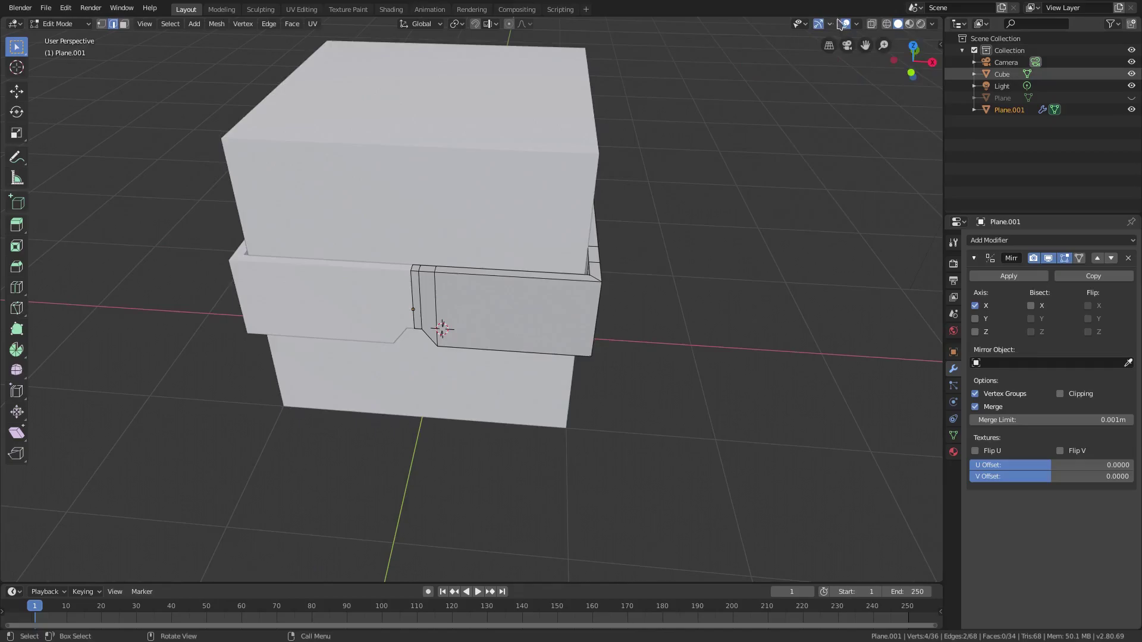
pyautogui.click(857, 25)
pyautogui.click(872, 25)
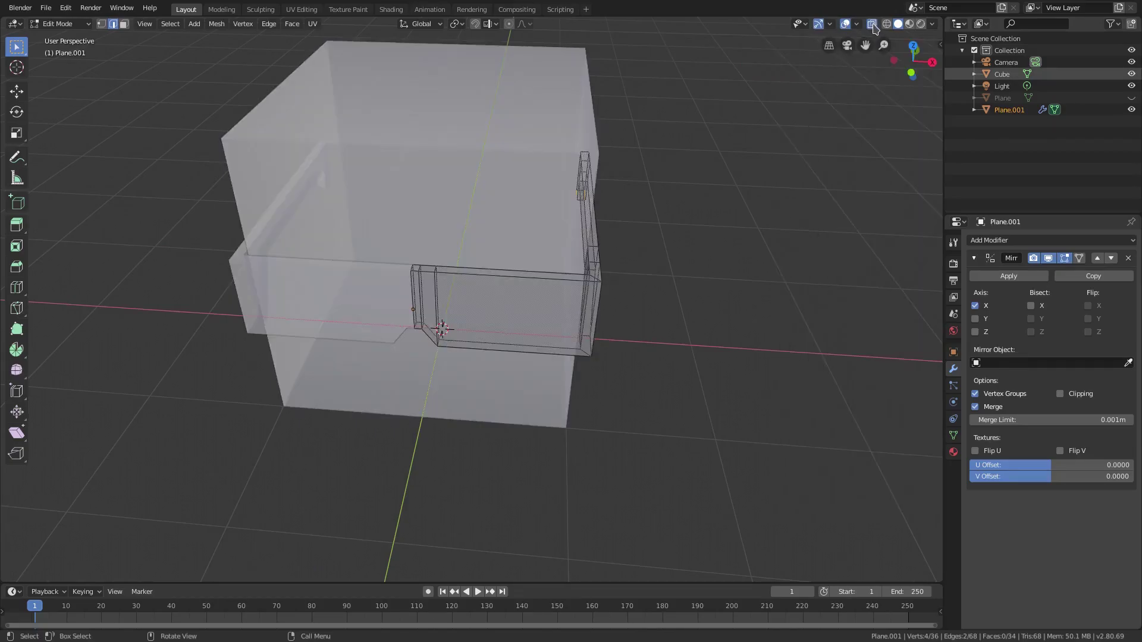
pyautogui.click(872, 27)
pyautogui.click(873, 28)
pyautogui.moveTo(677, 288); pyautogui.dragTo(636, 291, button='middle')
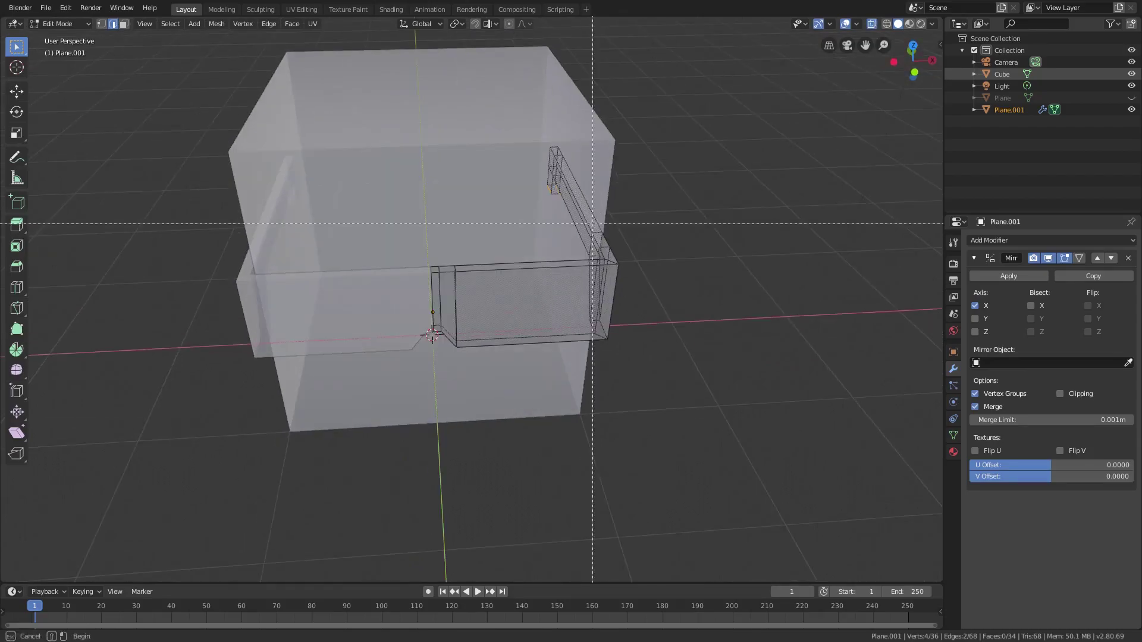
pyautogui.rightClick(114, 53)
pyautogui.rightClick(102, 27)
pyautogui.press('Escape')
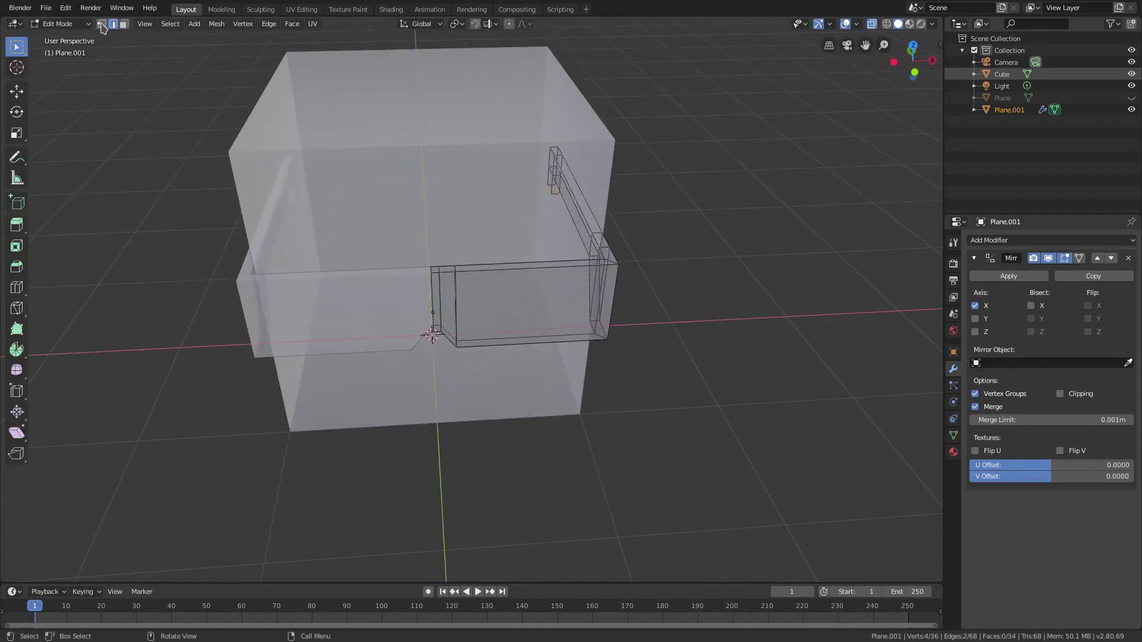
# Box-select the side arm's vertices and, in top orthographic view, move them along X toward the cube until only a thin gap remains
pyautogui.moveTo(519, 126); pyautogui.dragTo(708, 466)
pyautogui.scroll(5, 672, 326)
pyautogui.scroll(3, 672, 326)
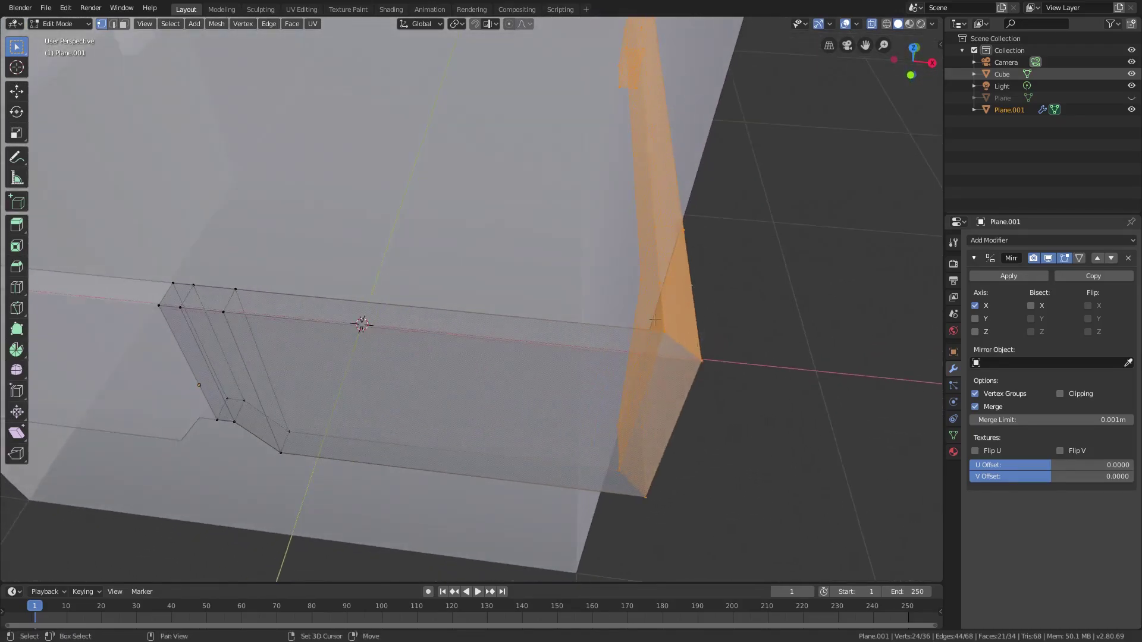
pyautogui.keyDown('shift'); pyautogui.moveTo(655, 320); pyautogui.dragTo(581, 312, button='middle'); pyautogui.keyUp('shift')
pyautogui.press('KP_5')
pyautogui.press('KP_7')
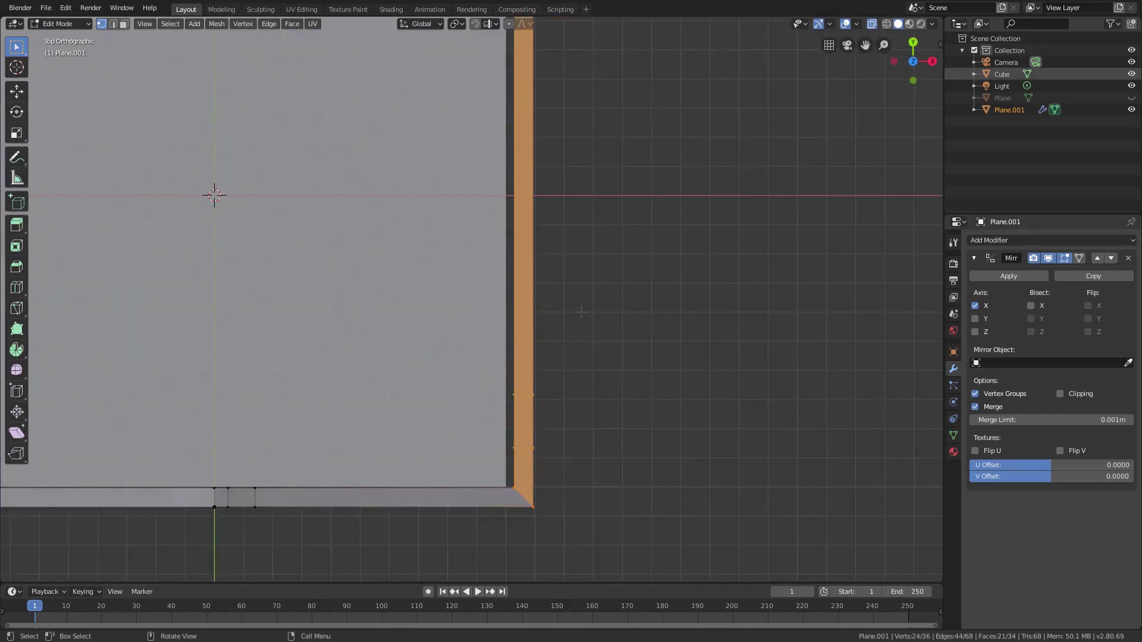
pyautogui.scroll(4, 492, 487)
pyautogui.keyDown('shift'); pyautogui.moveTo(578, 502); pyautogui.dragTo(508, 315, button='middle'); pyautogui.keyUp('shift')
pyautogui.scroll(1, 599, 487)
pyautogui.keyDown('shift'); pyautogui.moveTo(590, 456); pyautogui.dragTo(576, 298, button='middle'); pyautogui.keyUp('shift')
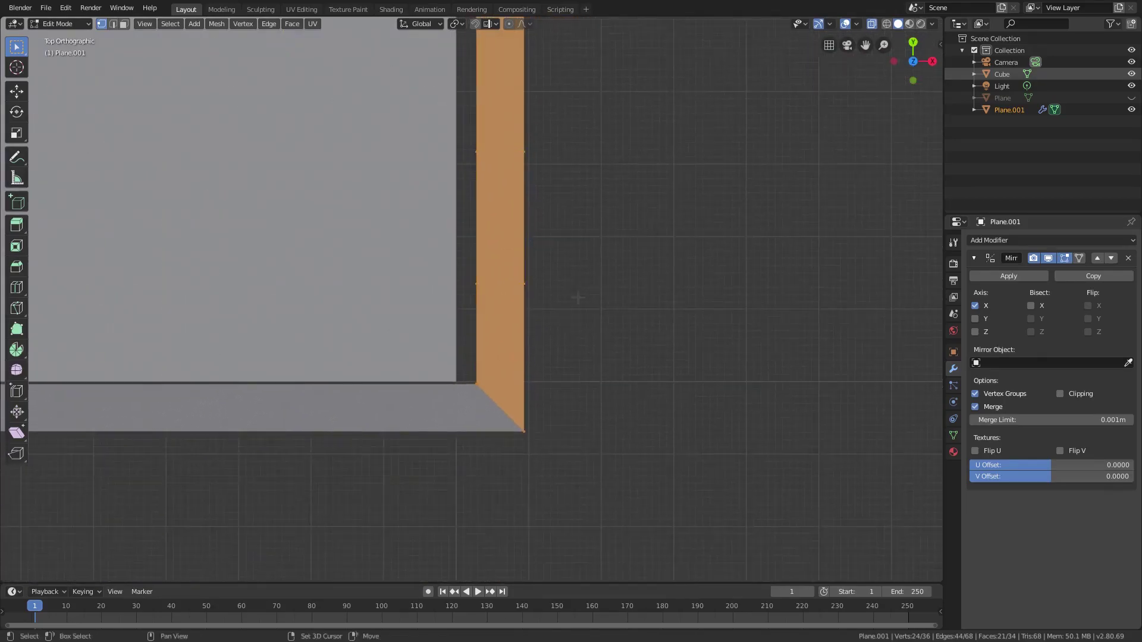
pyautogui.scroll(4, 576, 298)
pyautogui.keyDown('shift'); pyautogui.moveTo(493, 430); pyautogui.dragTo(512, 338, button='middle'); pyautogui.keyUp('shift')
pyautogui.scroll(4, 557, 370)
pyautogui.keyDown('shift'); pyautogui.moveTo(585, 379); pyautogui.dragTo(642, 365, button='middle'); pyautogui.keyUp('shift')
pyautogui.scroll(-4, 662, 360)
pyautogui.keyDown('shift'); pyautogui.moveTo(640, 267); pyautogui.dragTo(689, 331, button='middle'); pyautogui.keyUp('shift')
pyautogui.press('x')
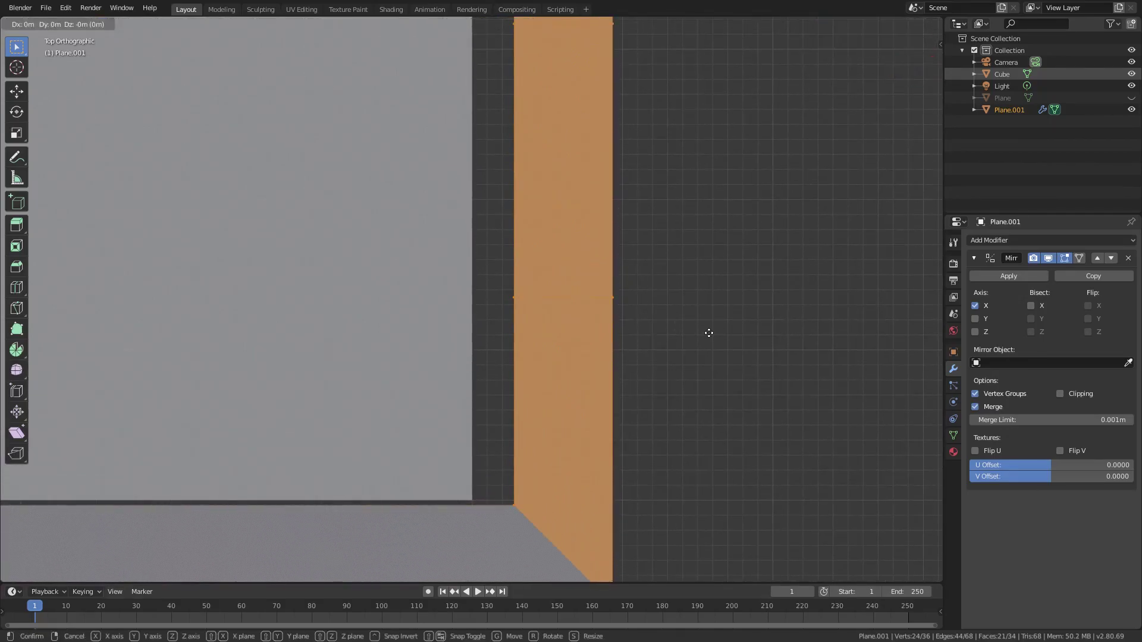
pyautogui.click(672, 333)
pyautogui.scroll(-3, 513, 453)
pyautogui.scroll(3, 512, 453)
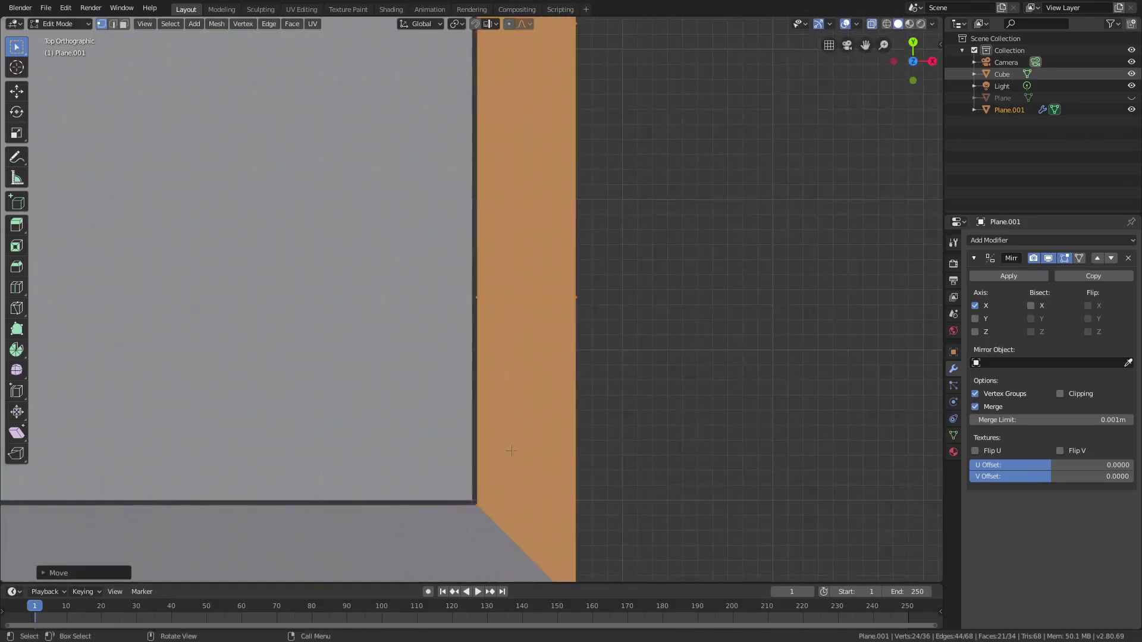
# Return to Object Mode and turn off X-ray to show the finished glasses around the solid cube
pyautogui.press('Tab')
pyautogui.scroll(-6, 507, 439)
pyautogui.moveTo(507, 438); pyautogui.dragTo(631, 358, button='middle')
pyautogui.scroll(-4, 631, 358)
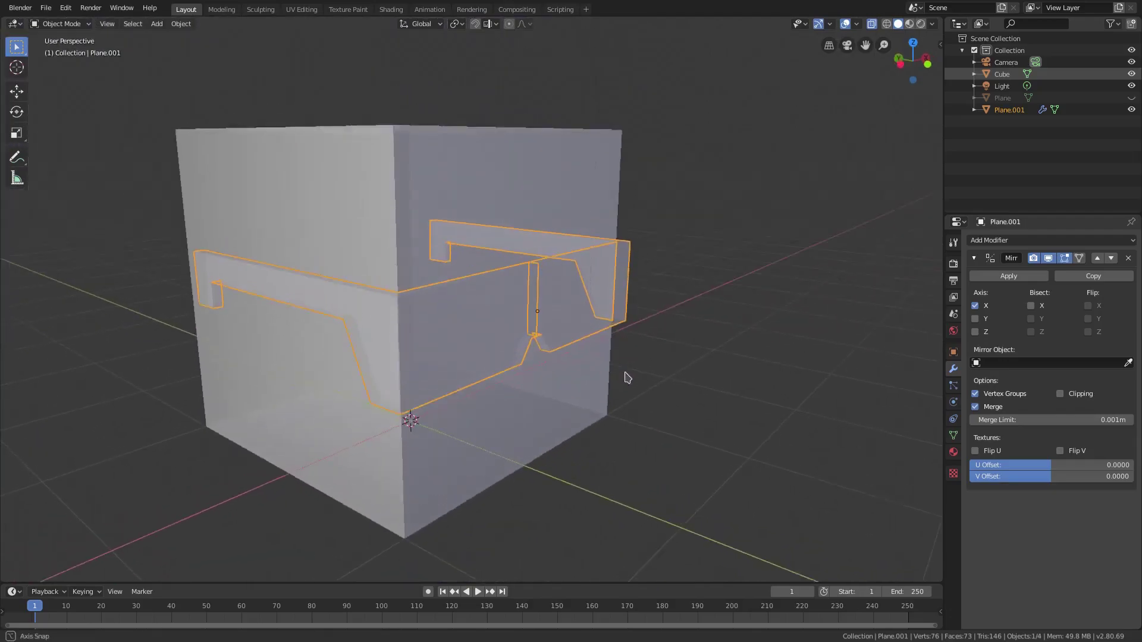
pyautogui.press('Tab')
pyautogui.press('Tab')
pyautogui.click(872, 25)
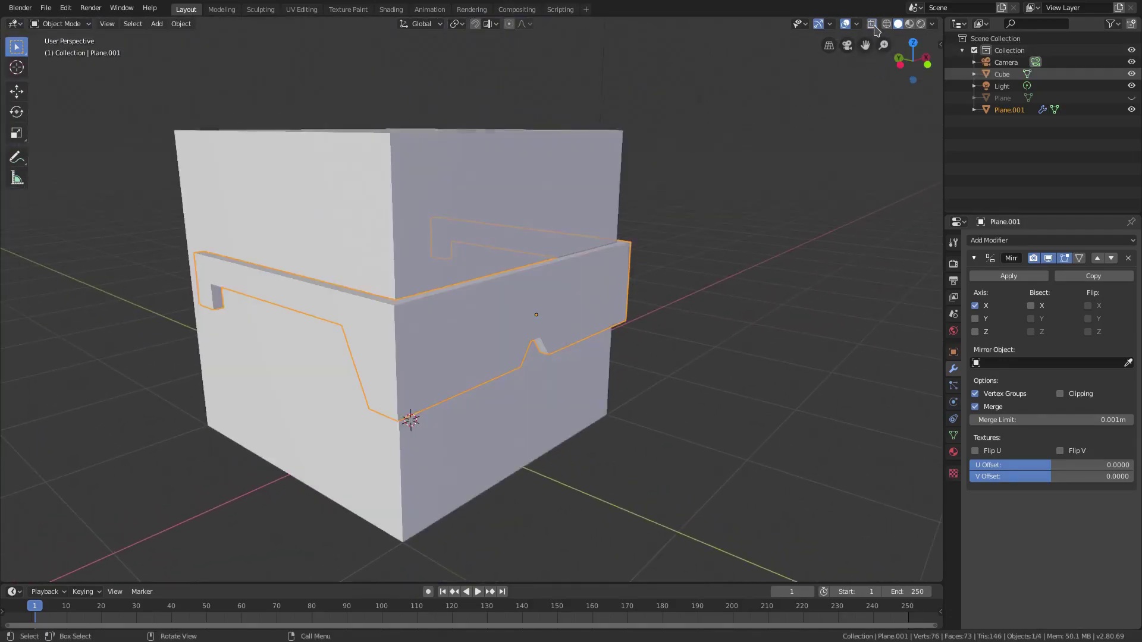
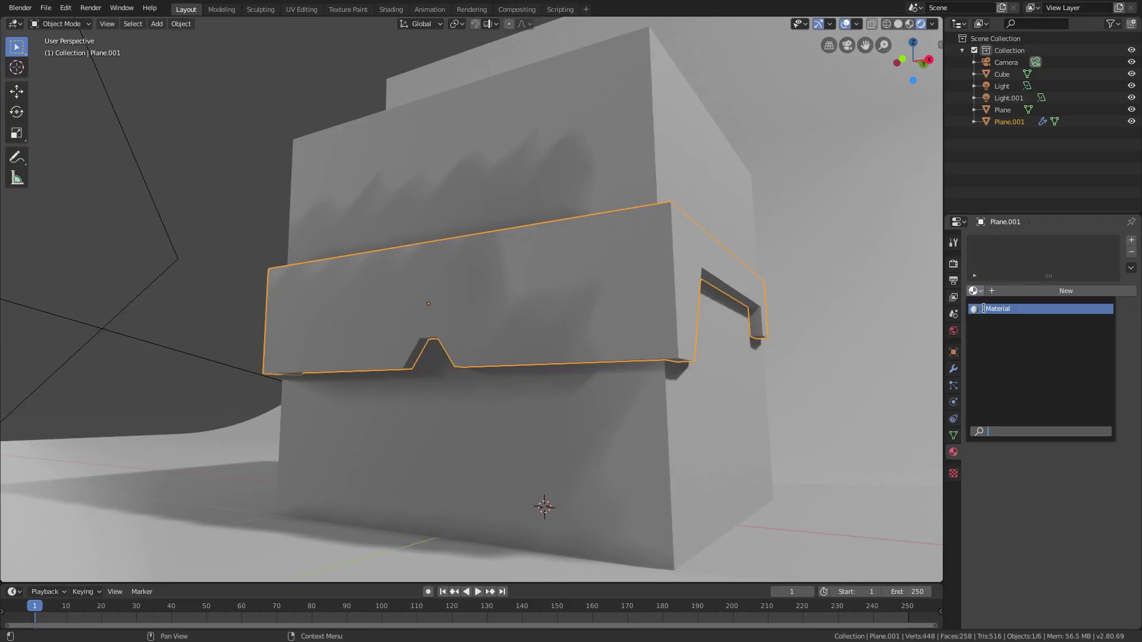
# Assign the existing material named Material to the glasses
pyautogui.click(987, 308)
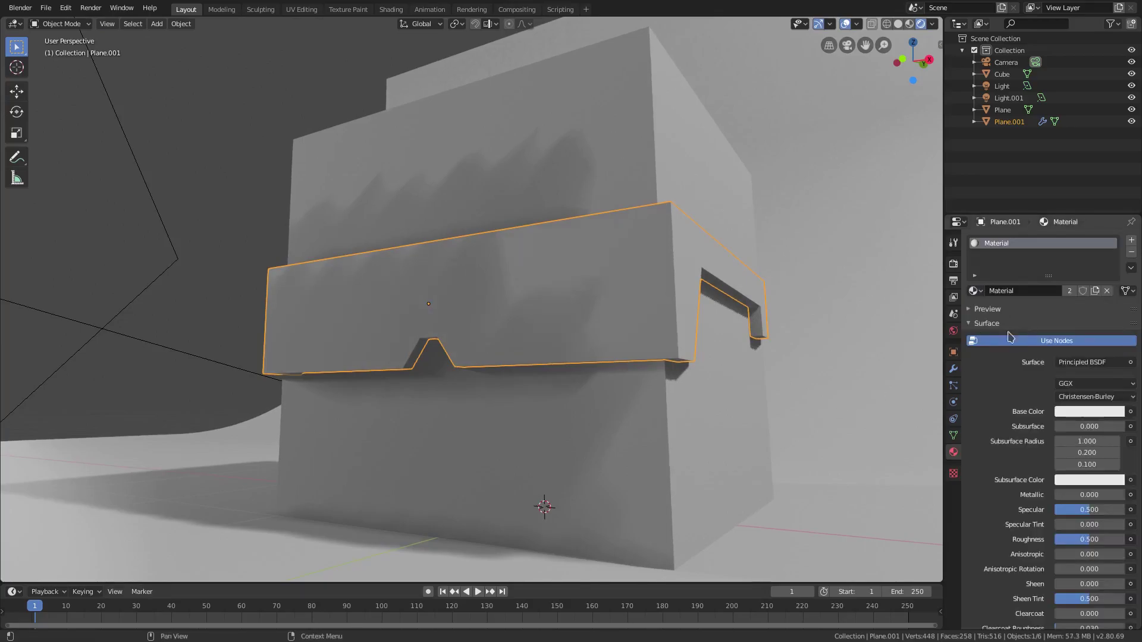
pyautogui.moveTo(503, 328); pyautogui.dragTo(982, 364, button='middle')
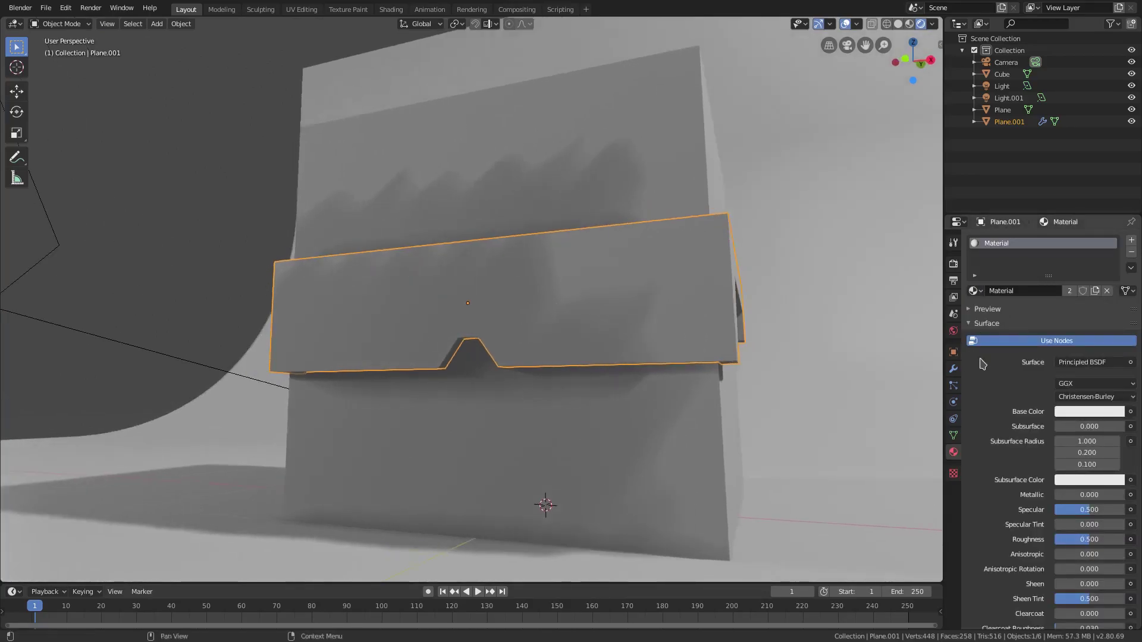
# Try darkening the base color of the glasses' material, and undo the change
pyautogui.click(1095, 362)
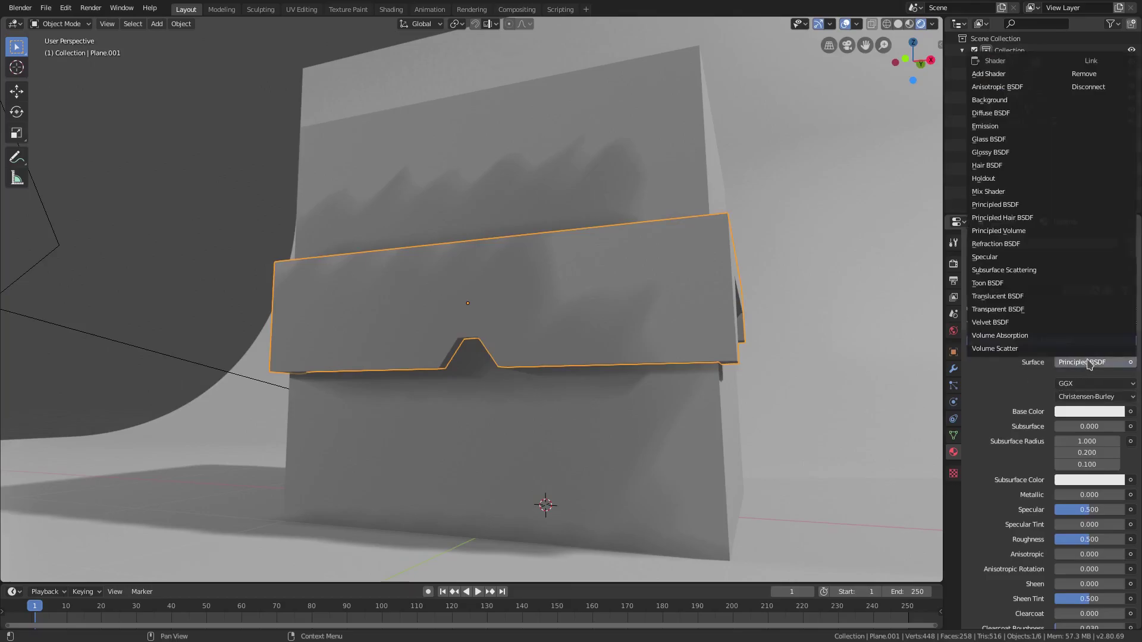
pyautogui.click(1073, 414)
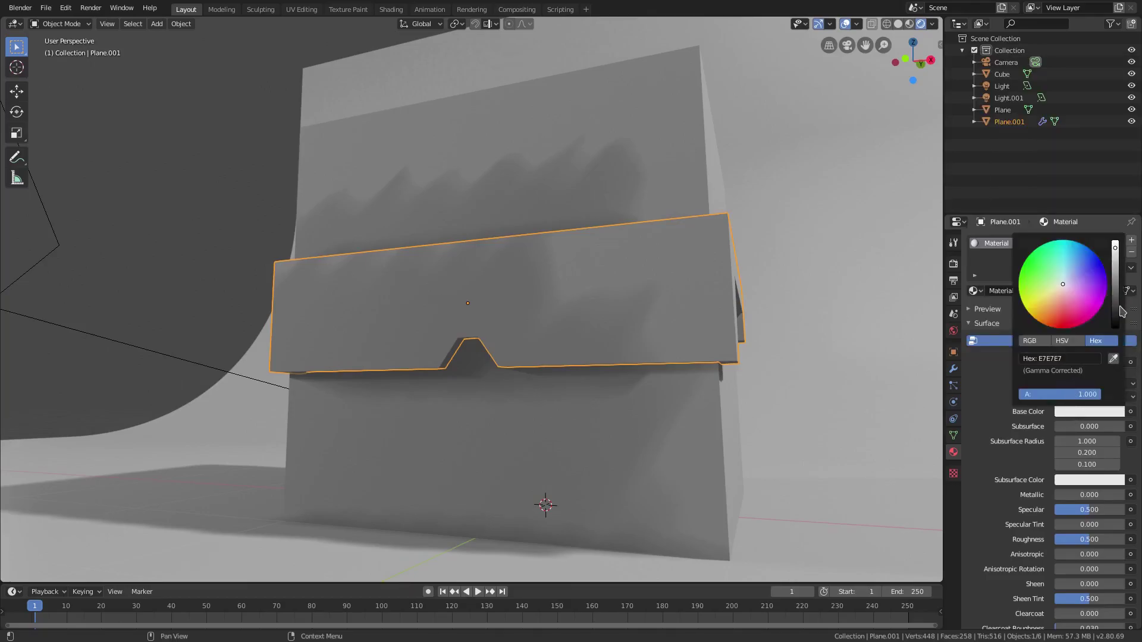
pyautogui.moveTo(1120, 308); pyautogui.dragTo(1115, 318)
pyautogui.hotkey('ctrl', 'z')
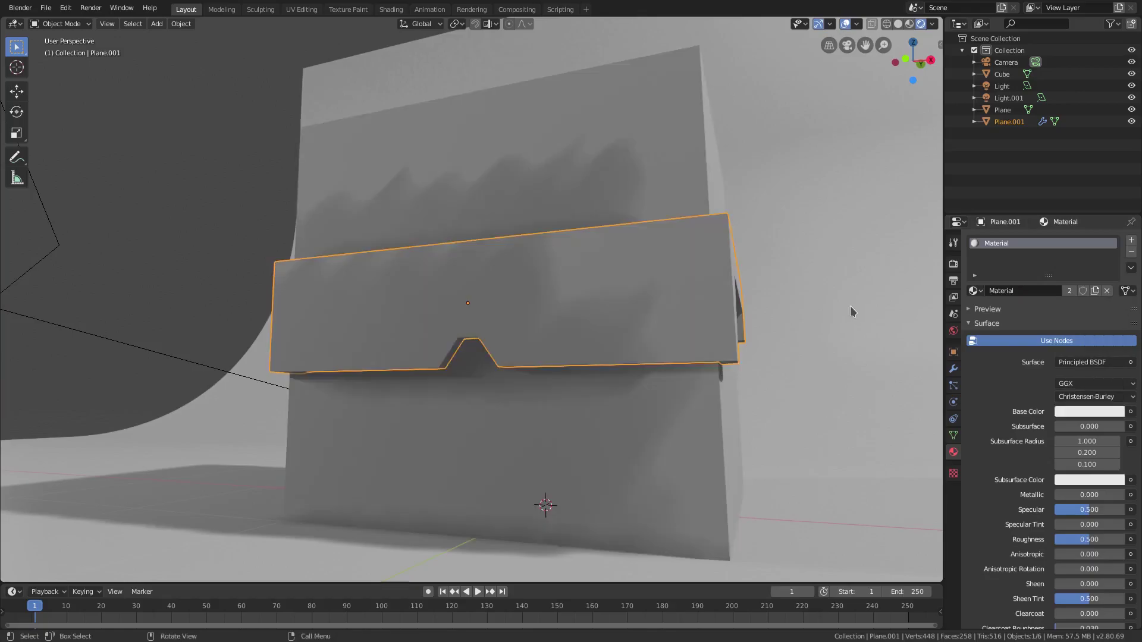
# Make the glasses' material a single-user copy and rename it sunglasses
pyautogui.click(1069, 291)
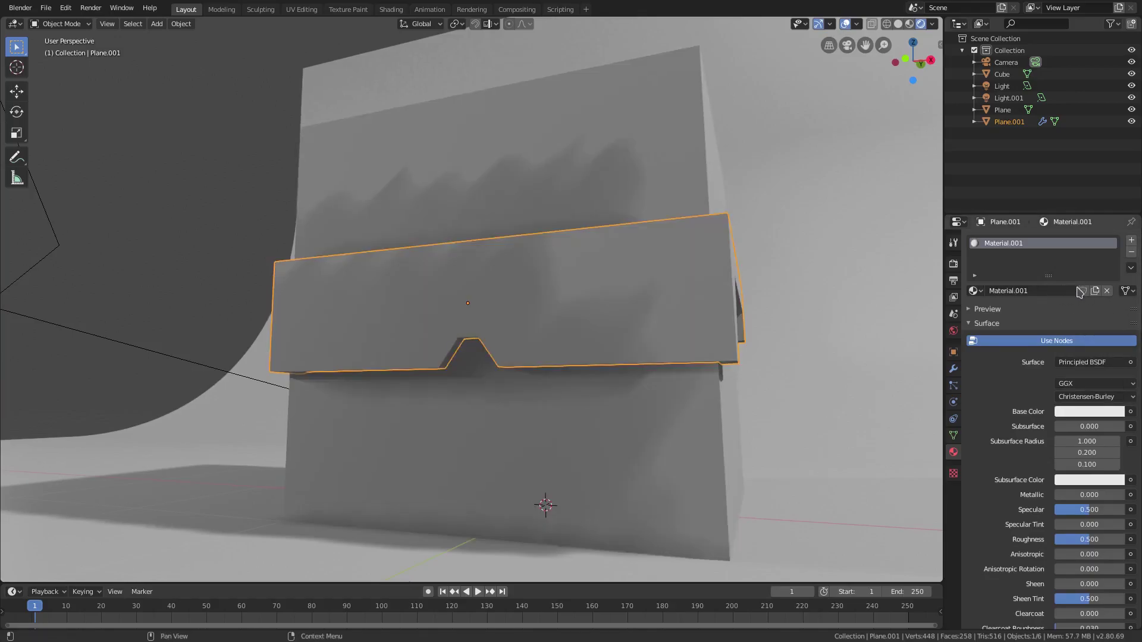
pyautogui.click(1052, 289)
pyautogui.write('sunglasses')
pyautogui.press('Return')
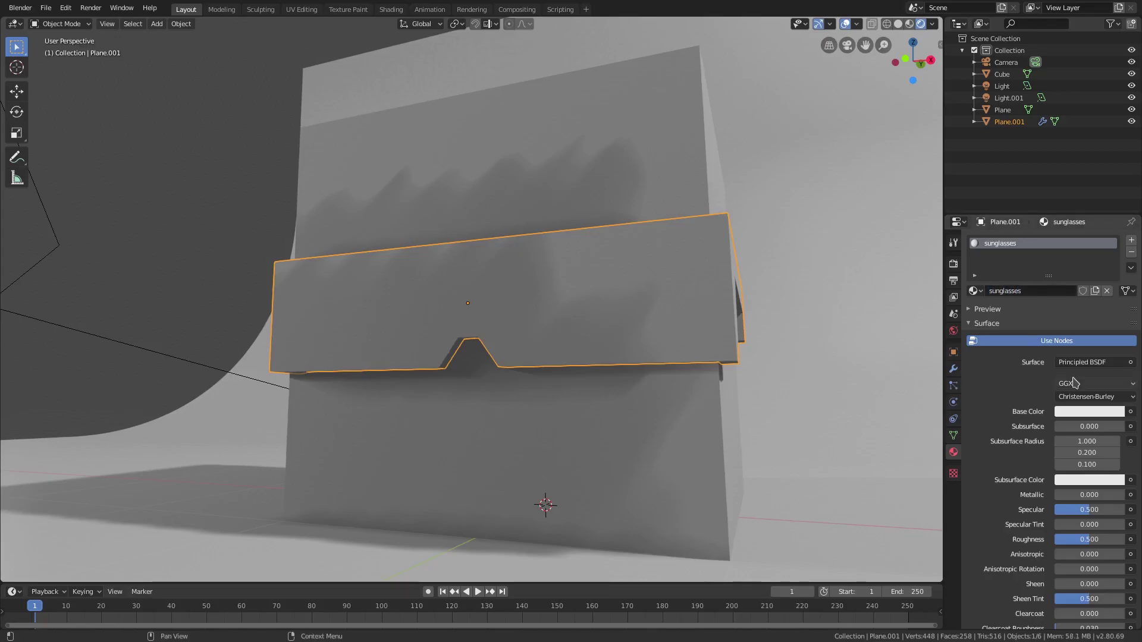
# Darken the base color of the sunglasses material to near black
pyautogui.click(1089, 412)
pyautogui.click(1115, 292)
pyautogui.moveTo(1115, 291); pyautogui.dragTo(1115, 310)
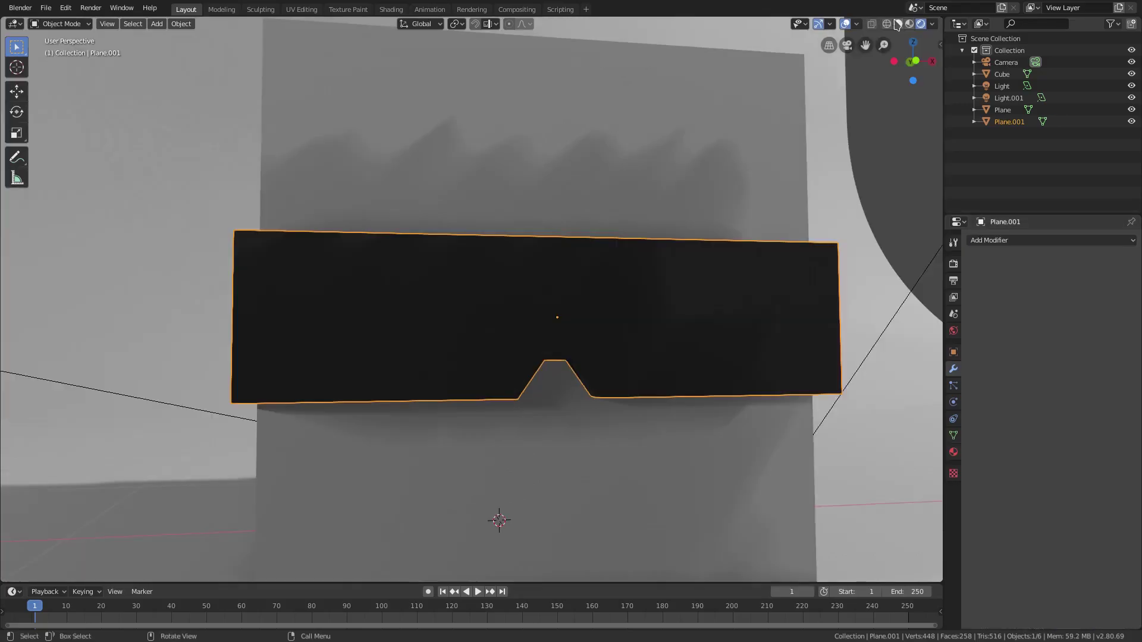
# In solid shading, add four vertical loop cuts to one lens of the glasses, spaced progressively closer toward the nose bridge
pyautogui.click(898, 25)
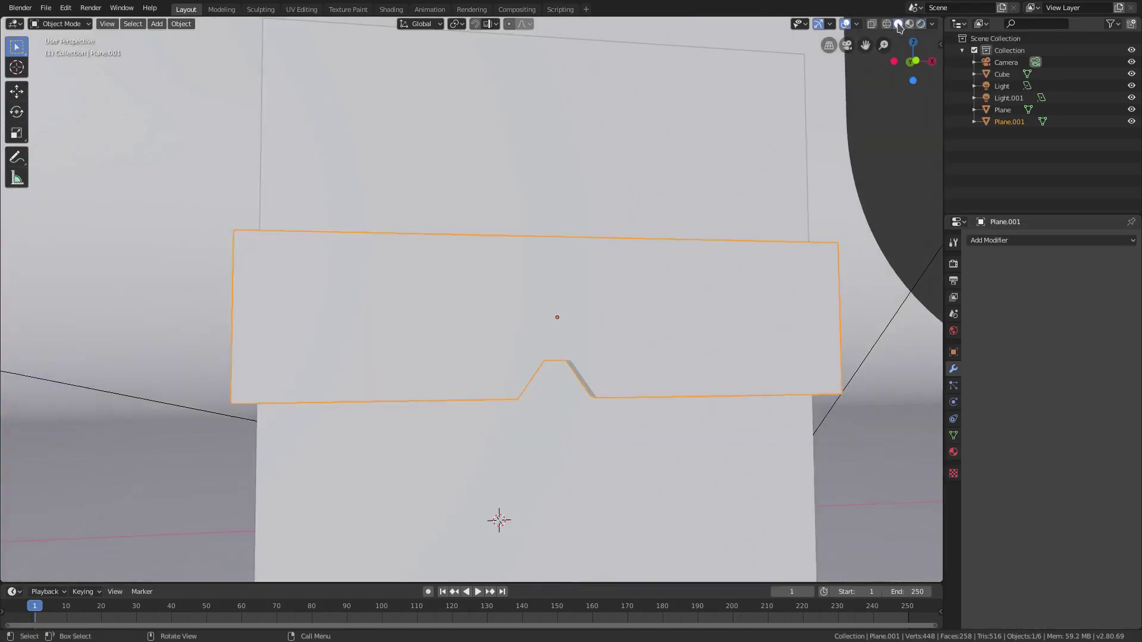
pyautogui.press('Tab')
pyautogui.scroll(1, 601, 331)
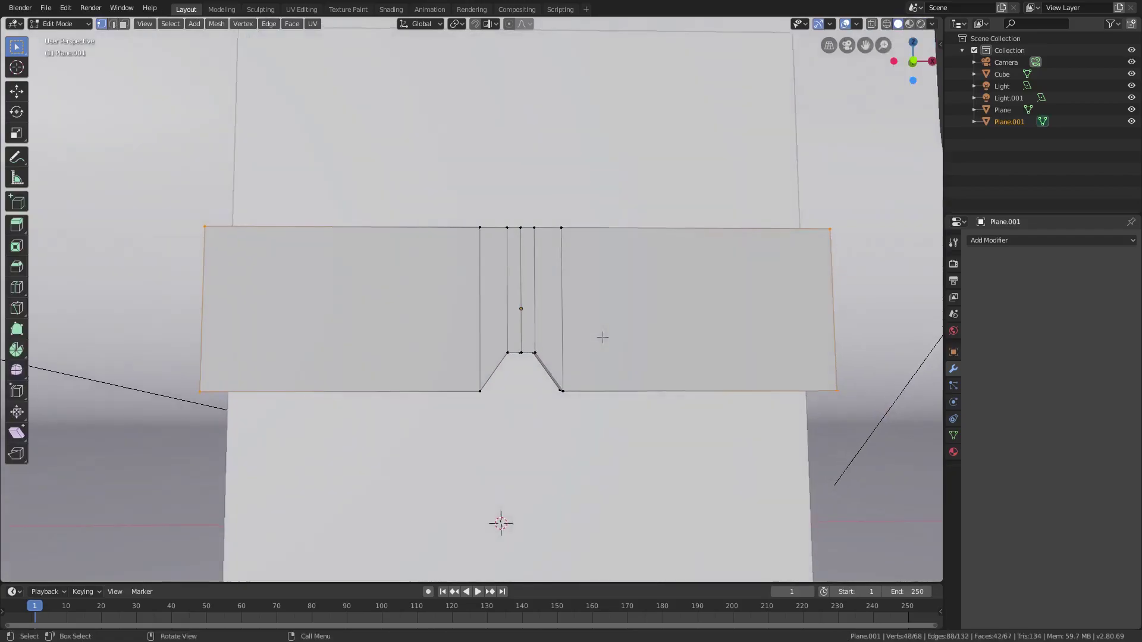
pyautogui.scroll(2, 456, 321)
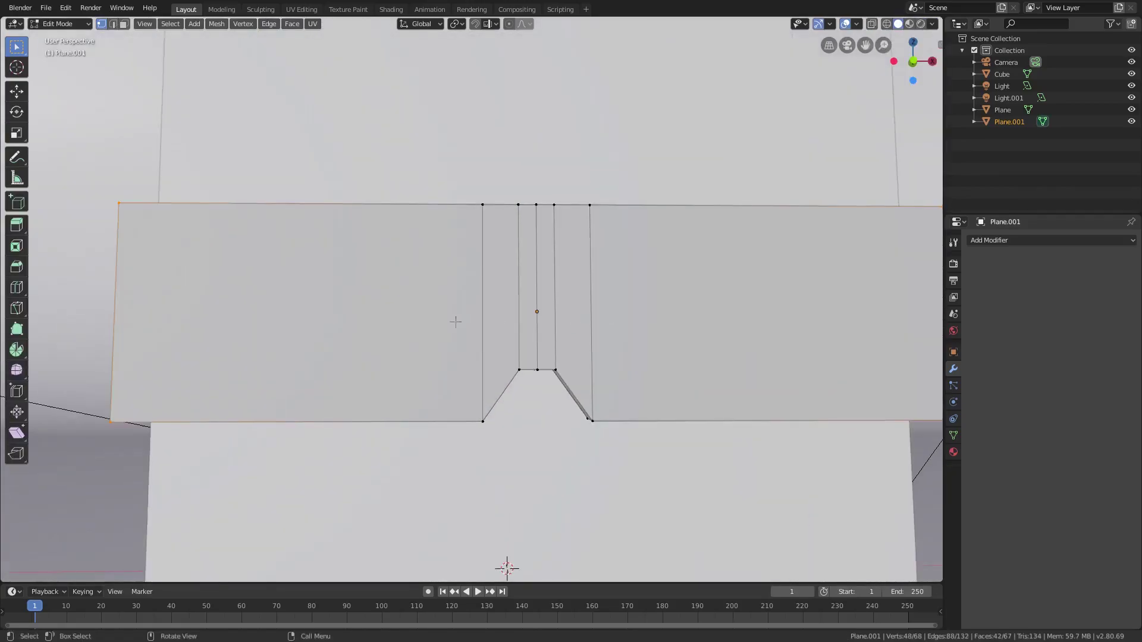
pyautogui.click(123, 25)
pyautogui.keyDown('shift'); pyautogui.moveTo(303, 257); pyautogui.dragTo(340, 261, button='middle'); pyautogui.keyUp('shift')
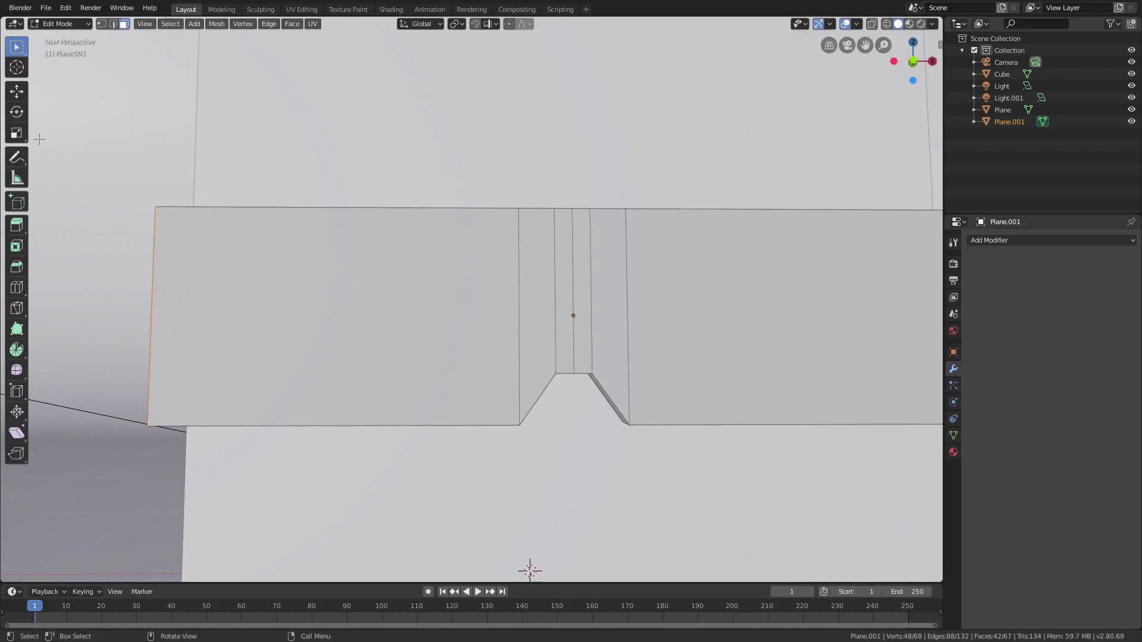
pyautogui.click(17, 288)
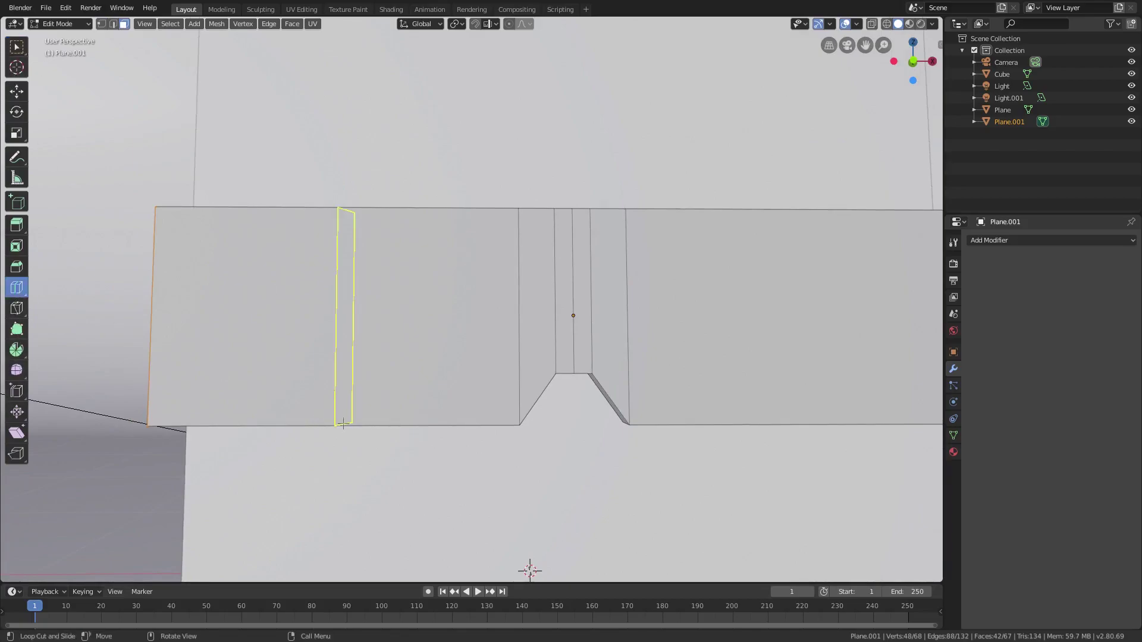
pyautogui.click(330, 422)
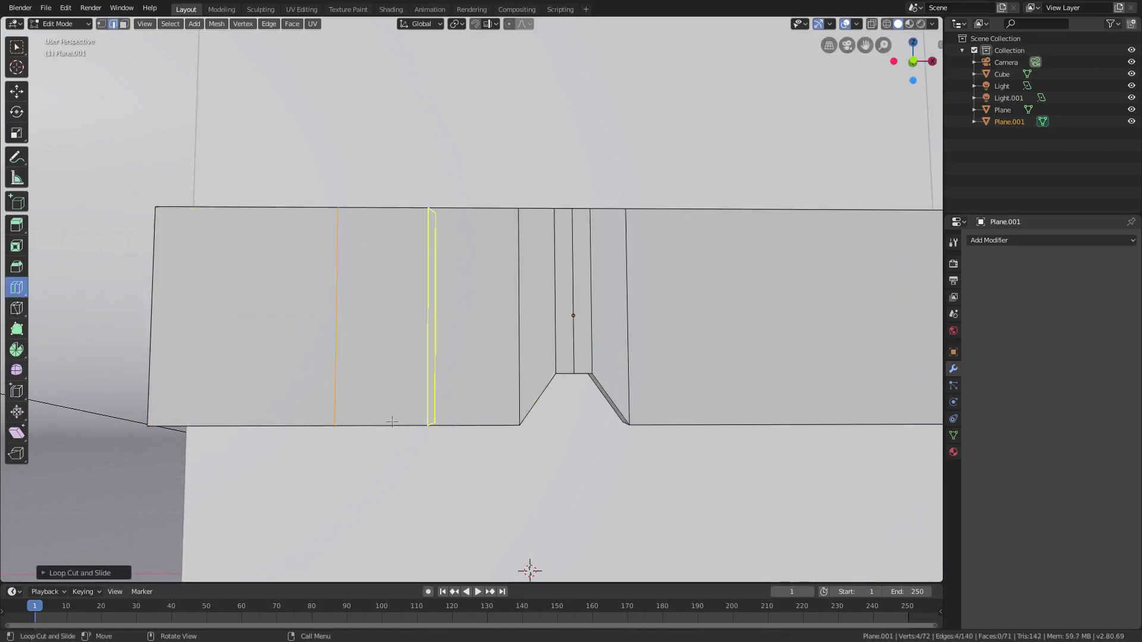
pyautogui.click(393, 421)
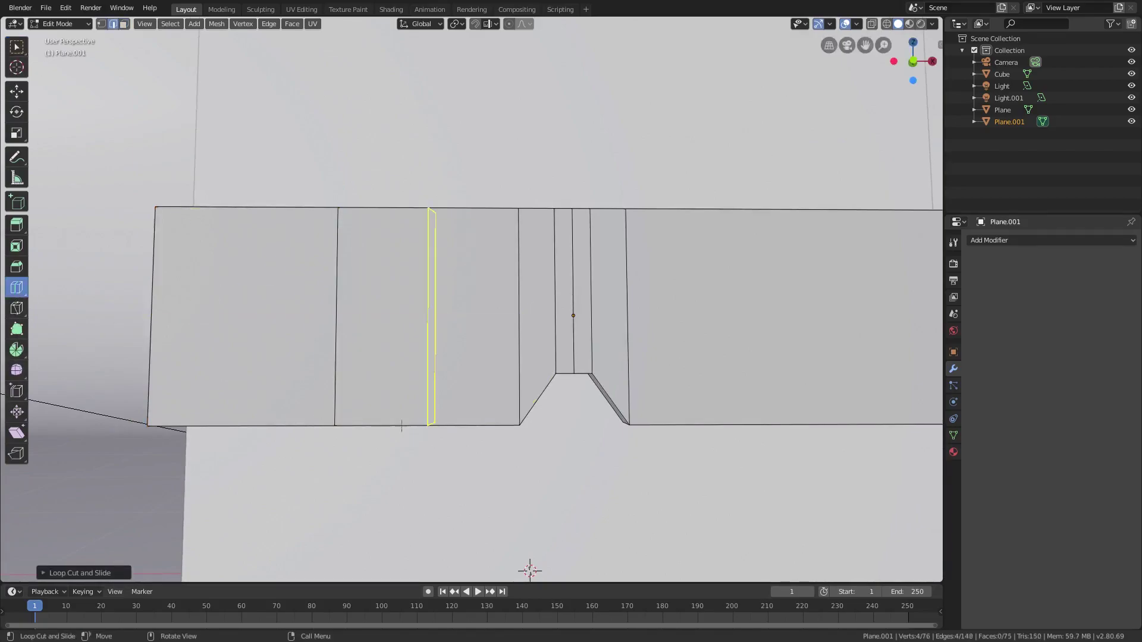
pyautogui.click(458, 418)
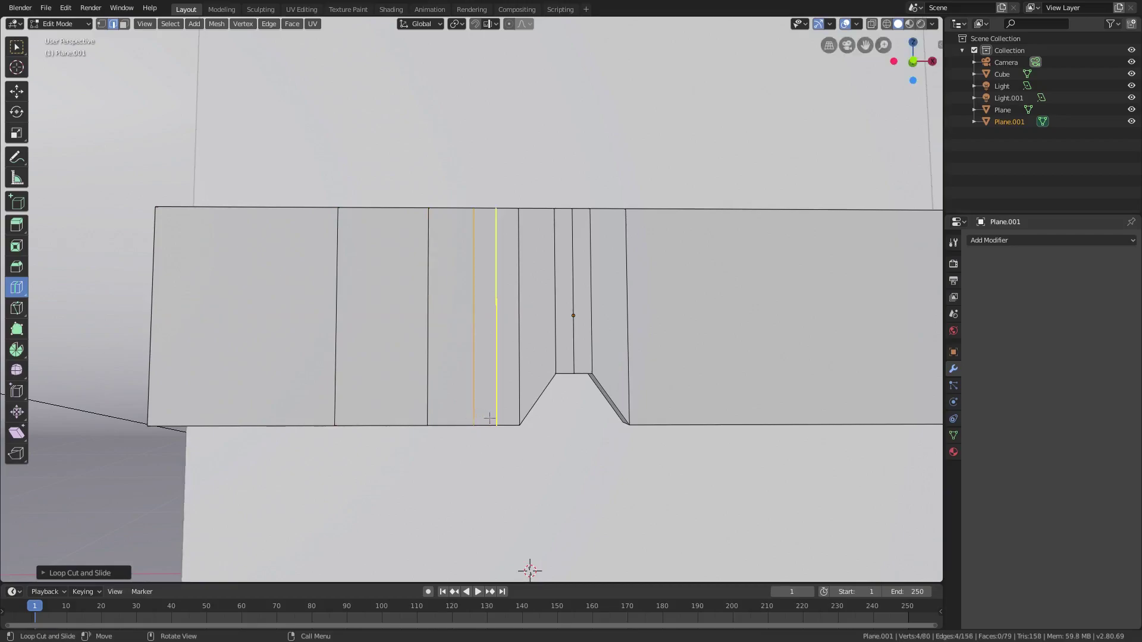
pyautogui.click(490, 419)
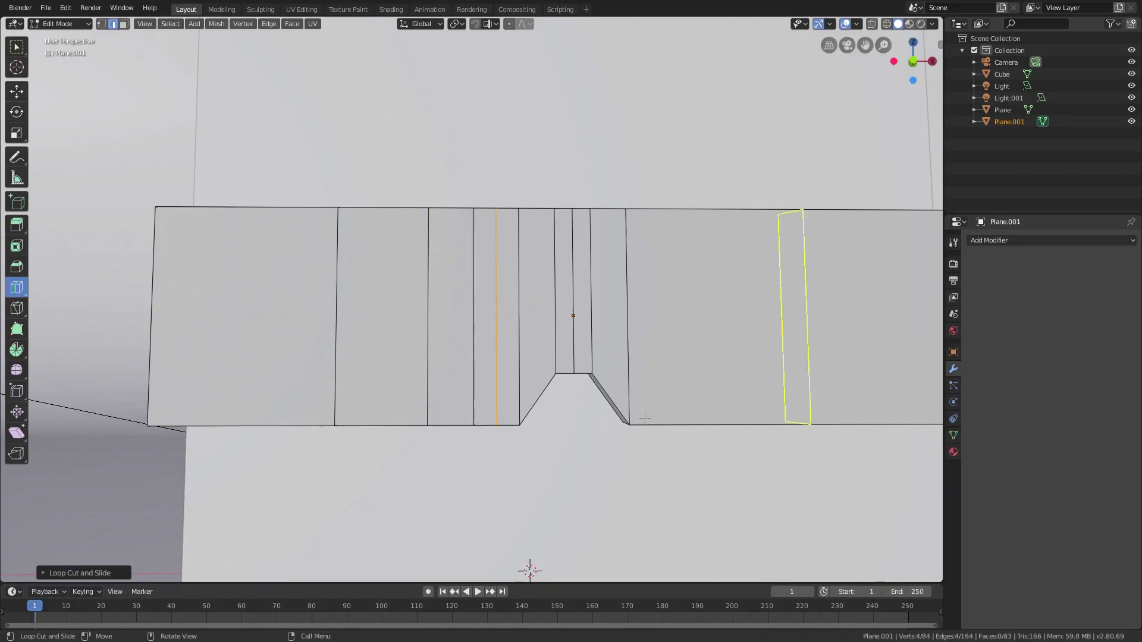
# Select the two loop cuts nearest the nose bridge and move them about 0.09 m along X toward the outer edge
pyautogui.click(102, 24)
pyautogui.moveTo(504, 250); pyautogui.dragTo(491, 301, button='middle')
pyautogui.click(16, 47)
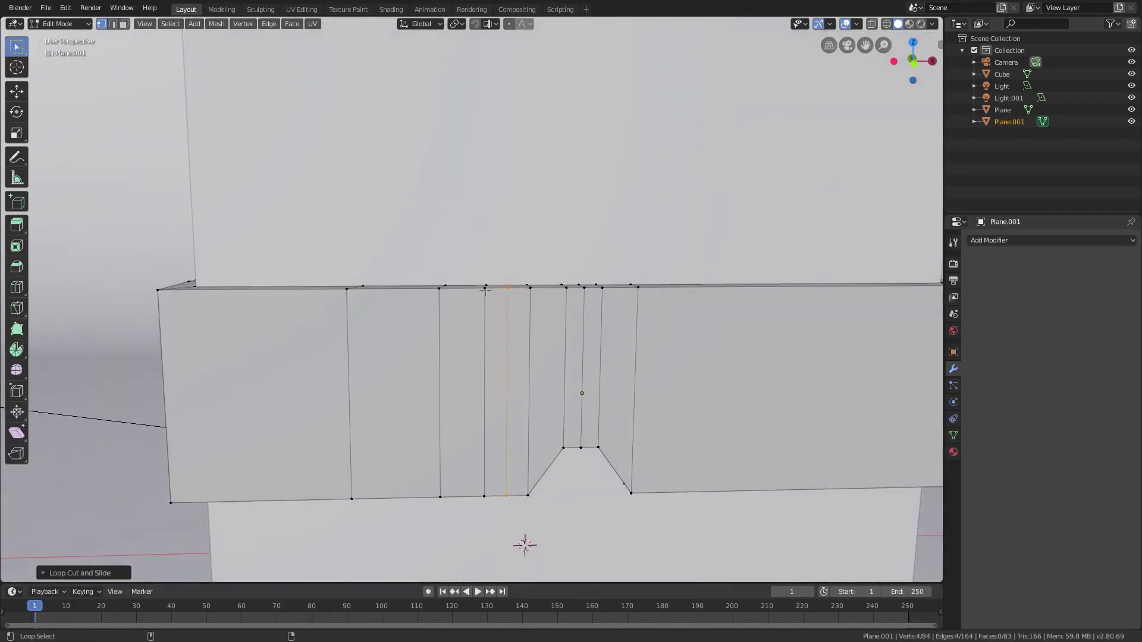
pyautogui.keyDown('alt'); pyautogui.keyDown('shift'); pyautogui.click(485, 290); pyautogui.keyUp('shift'); pyautogui.keyUp('alt')
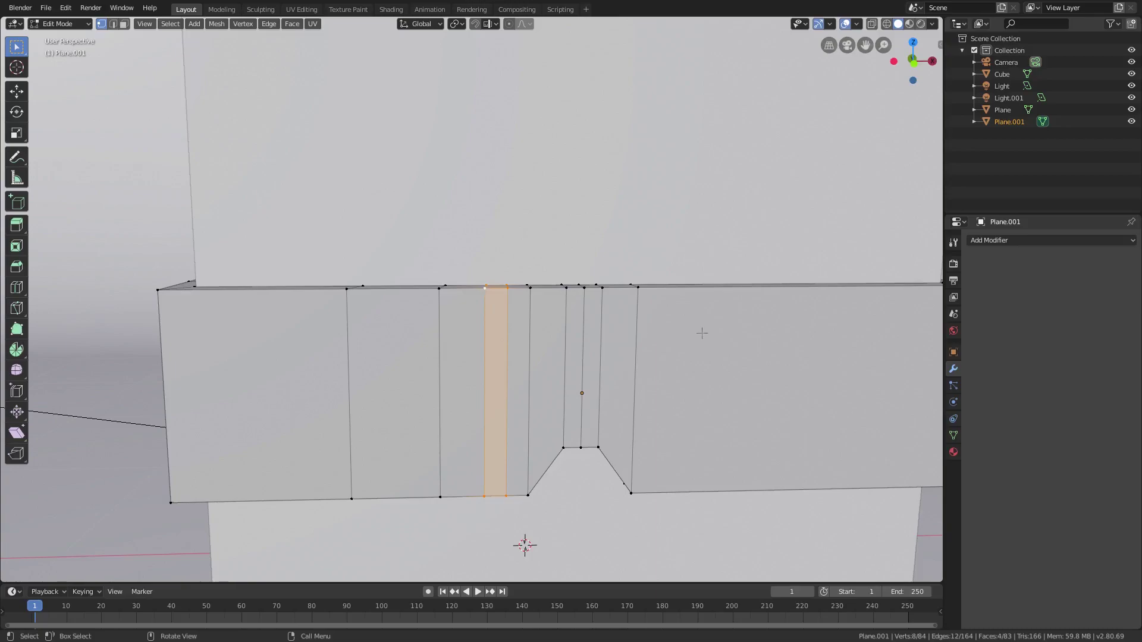
pyautogui.press('g')
pyautogui.press('x')
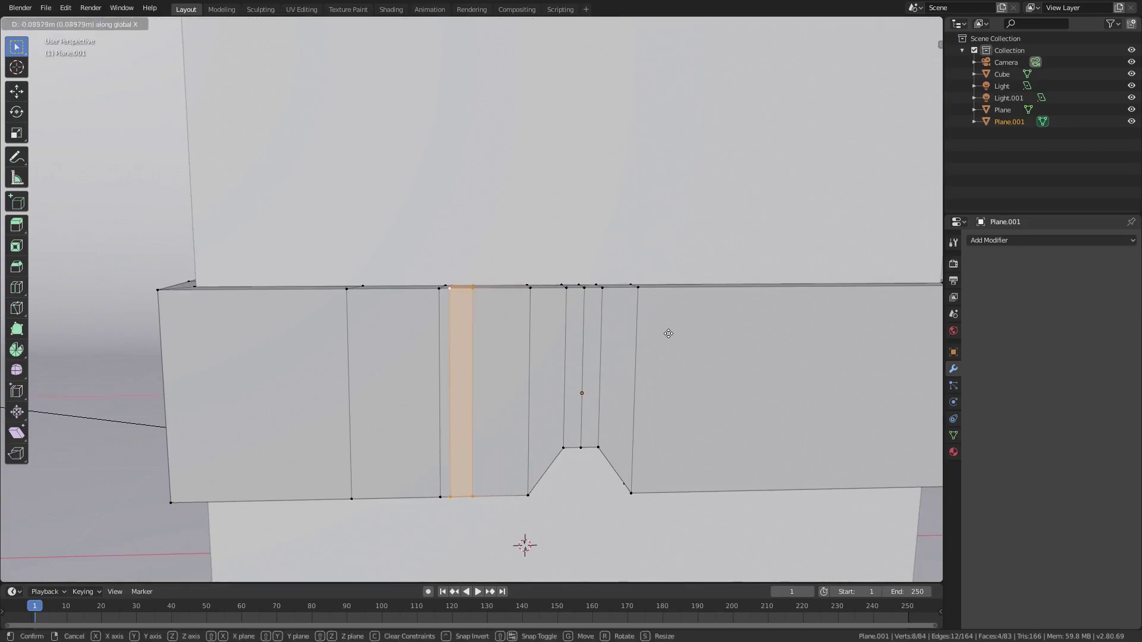
pyautogui.click(671, 333)
pyautogui.moveTo(671, 332); pyautogui.dragTo(578, 397, button='middle')
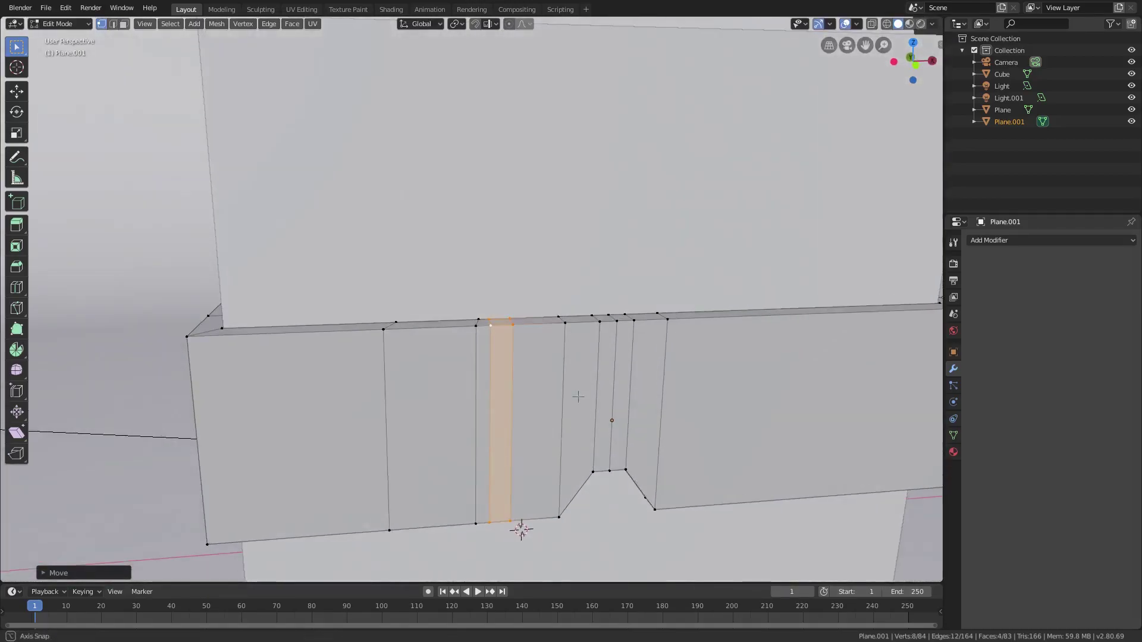
# Select the edge loop of the outermost new cut and scale it down along X to straighten it
pyautogui.click(383, 328)
pyautogui.moveTo(383, 328); pyautogui.dragTo(425, 386, button='middle')
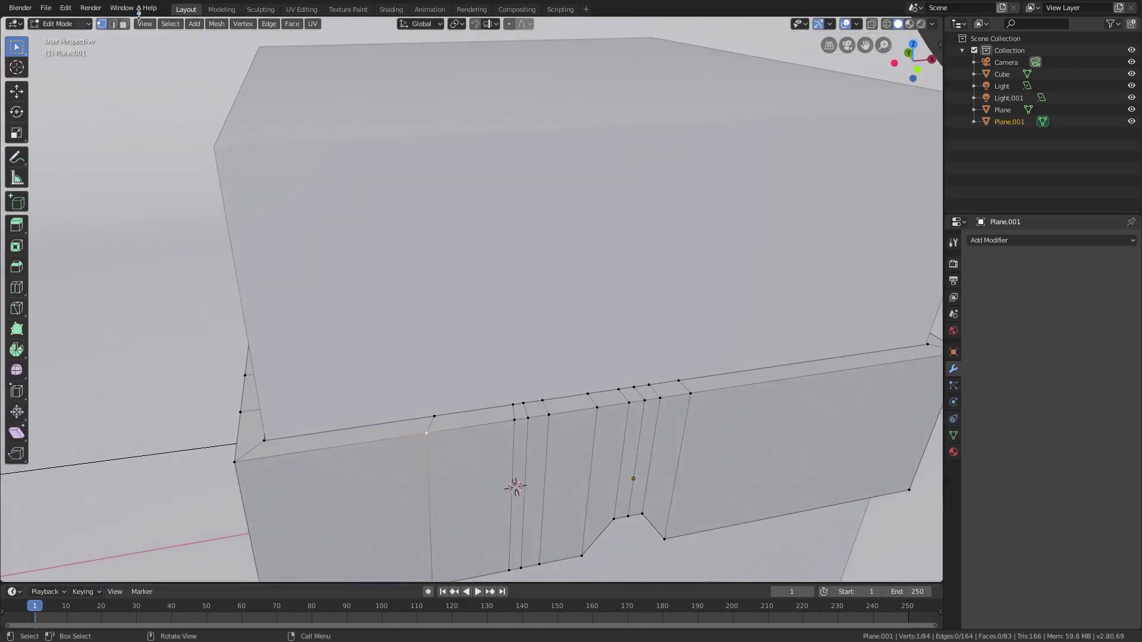
pyautogui.moveTo(426, 433); pyautogui.dragTo(479, 267, button='middle')
pyautogui.scroll(4, 480, 266)
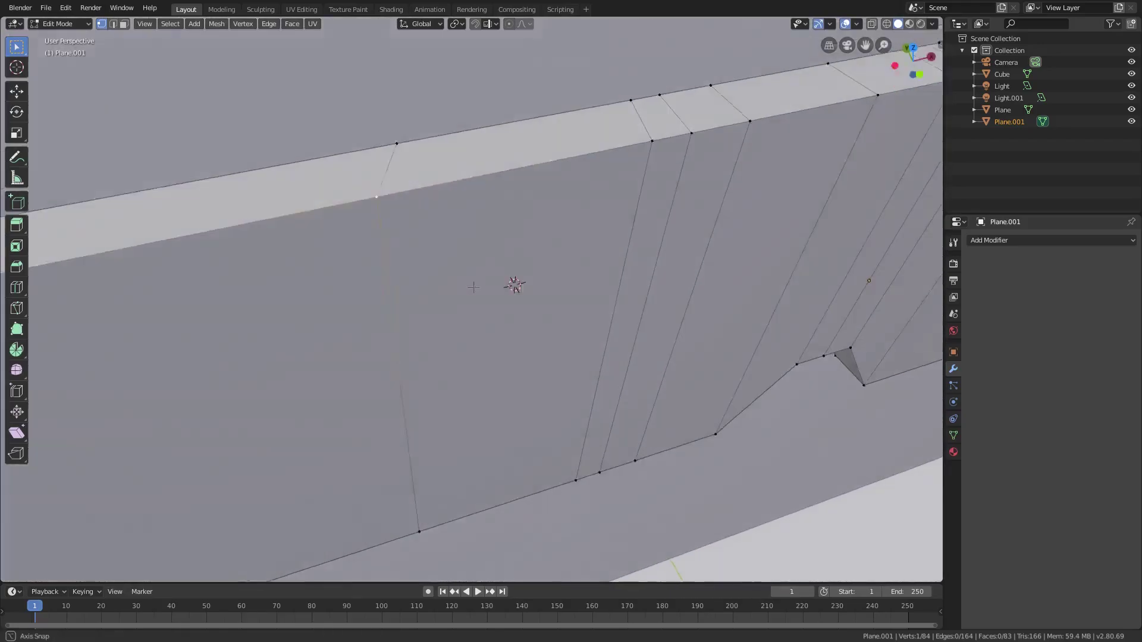
pyautogui.scroll(-3, 473, 336)
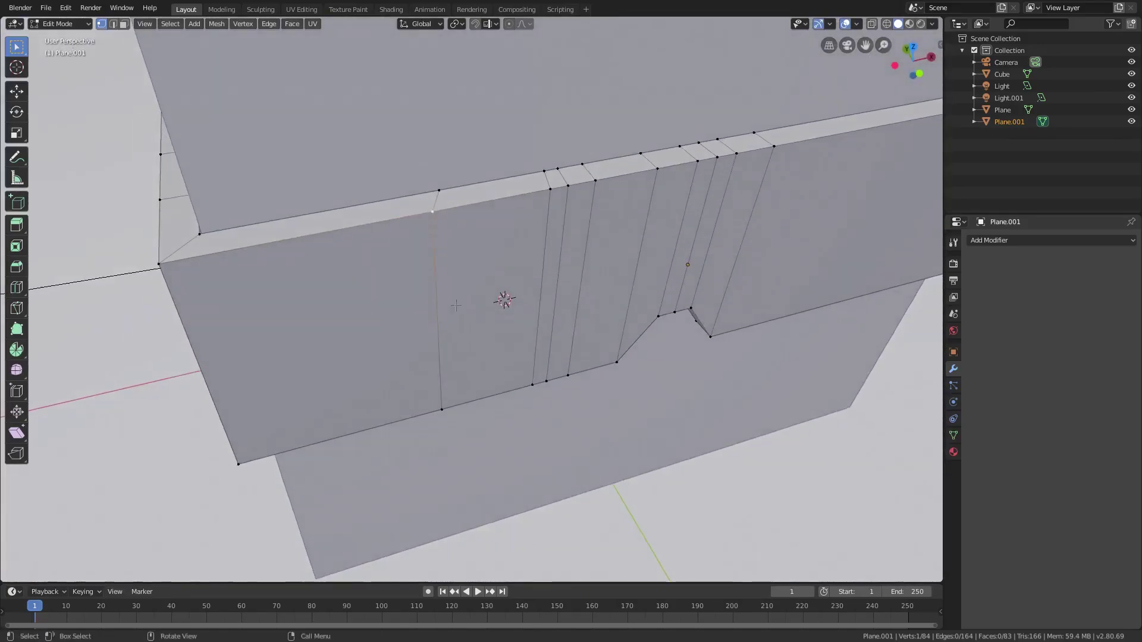
pyautogui.press('alt')
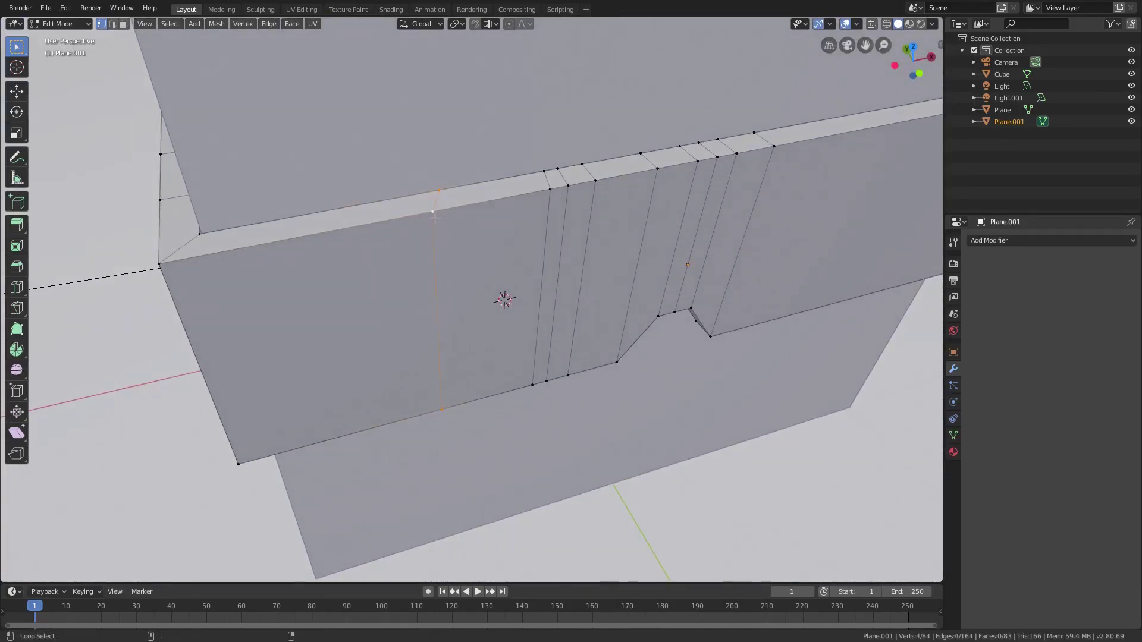
pyautogui.press('s')
pyautogui.press('x')
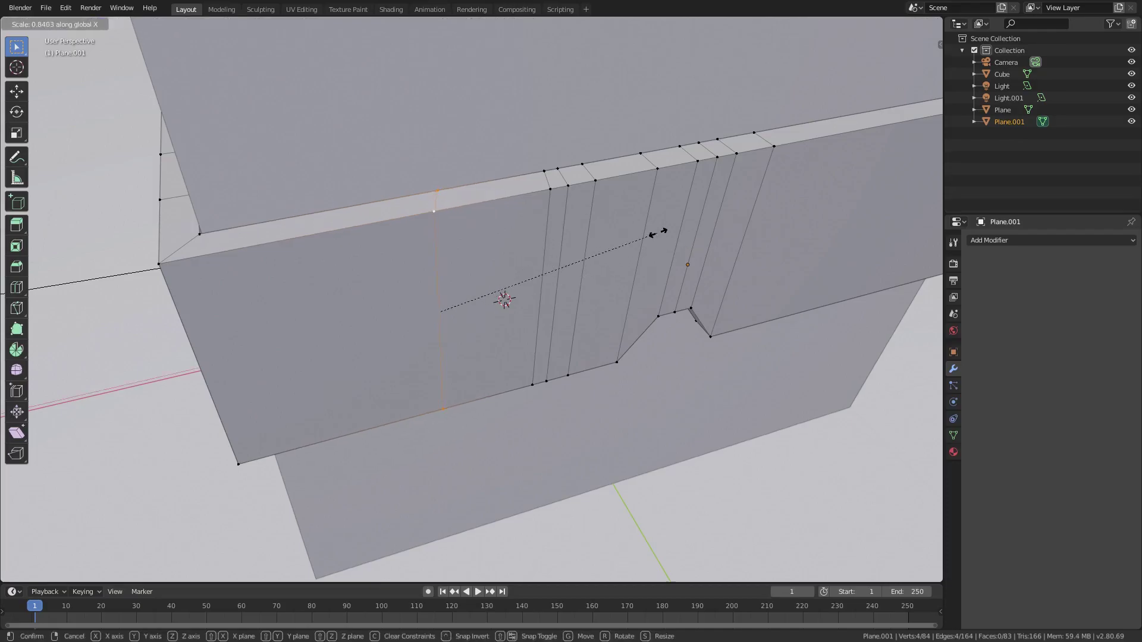
pyautogui.press('Return')
# Select the remaining new edge loops one at a time and scale each along X to straighten it
pyautogui.moveTo(447, 196); pyautogui.dragTo(489, 224, button='middle')
pyautogui.click(490, 224)
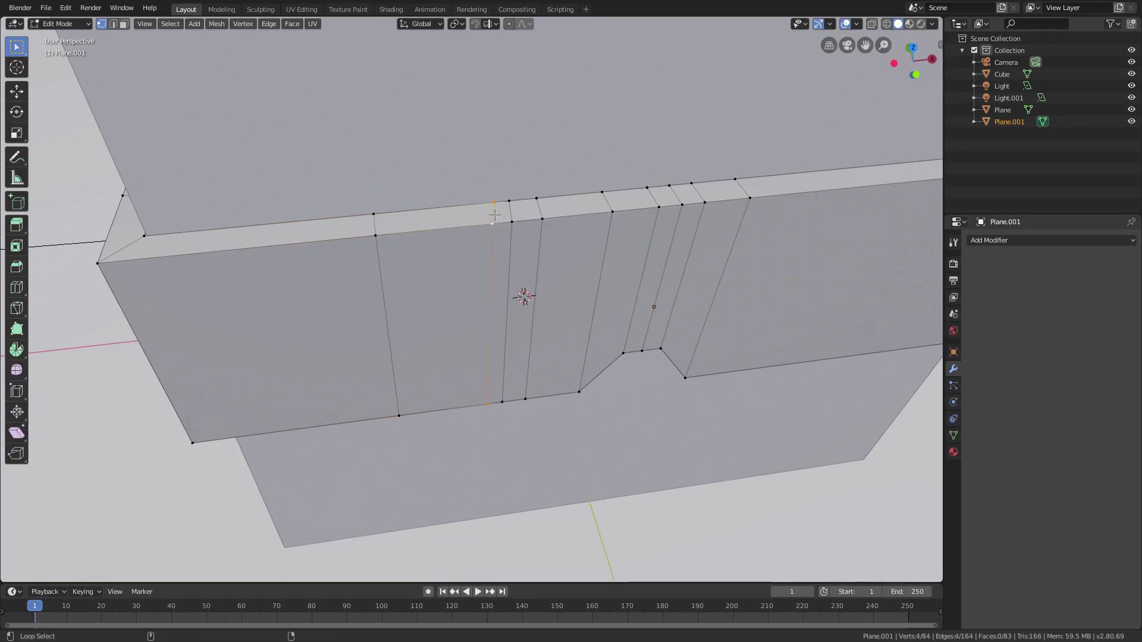
pyautogui.press('x')
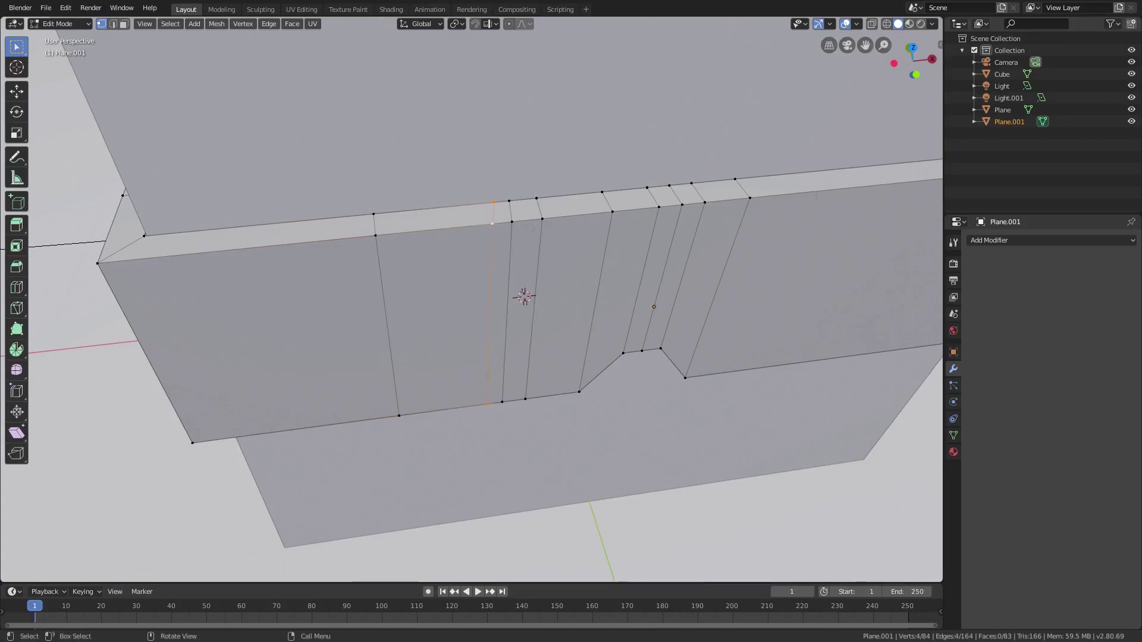
pyautogui.press('s')
pyautogui.press('x')
pyautogui.press('Return')
pyautogui.moveTo(523, 296); pyautogui.dragTo(413, 315, button='middle')
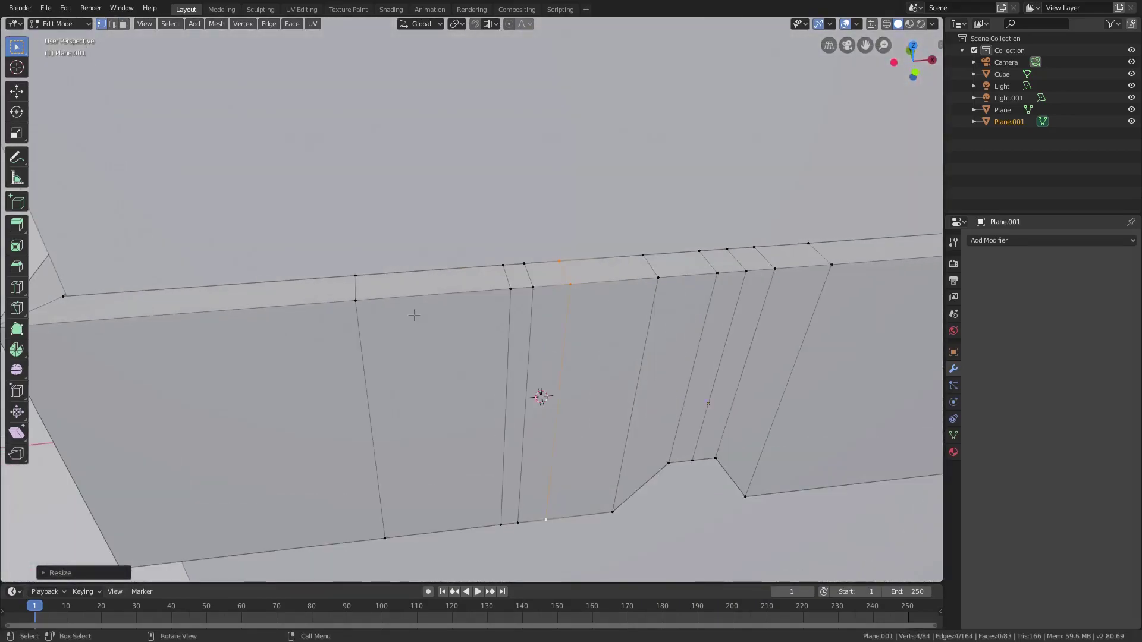
# Select the face loop between the two outer cuts and give it a new material named sunglasses white
pyautogui.click(124, 25)
pyautogui.click(419, 320)
pyautogui.keyDown('shift'); pyautogui.click(428, 281); pyautogui.keyUp('shift')
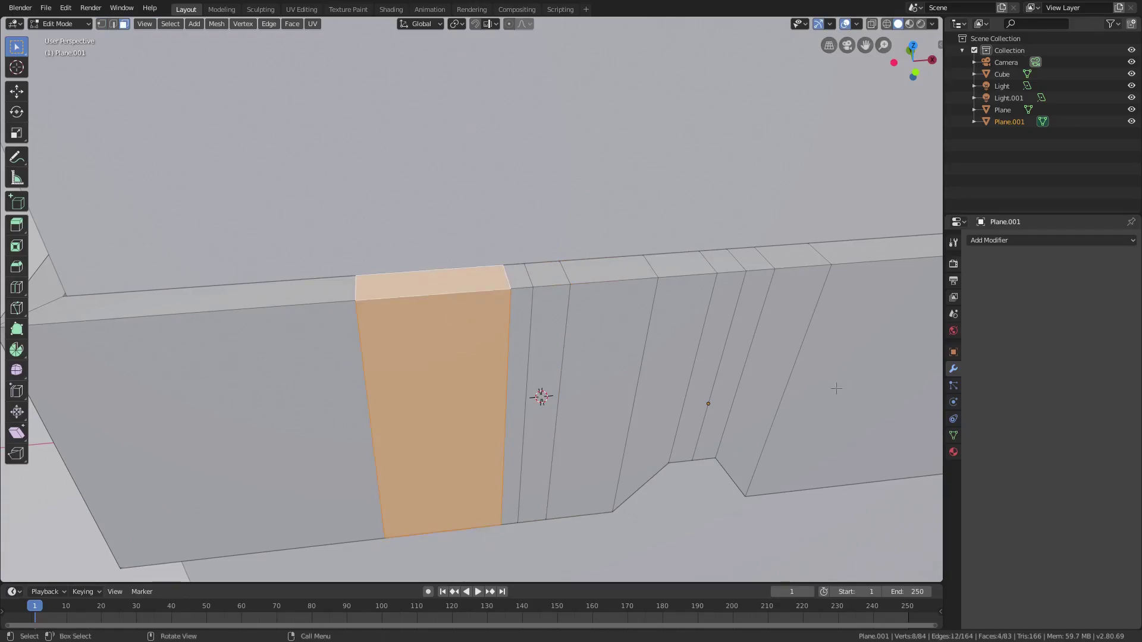
pyautogui.click(953, 452)
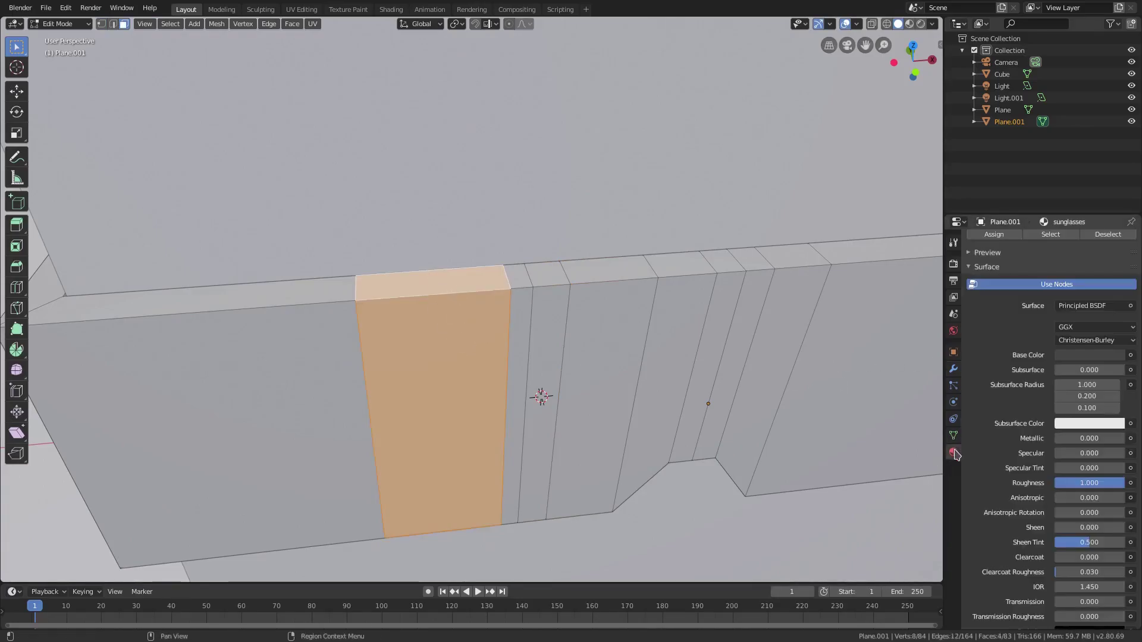
pyautogui.scroll(3, 1069, 288)
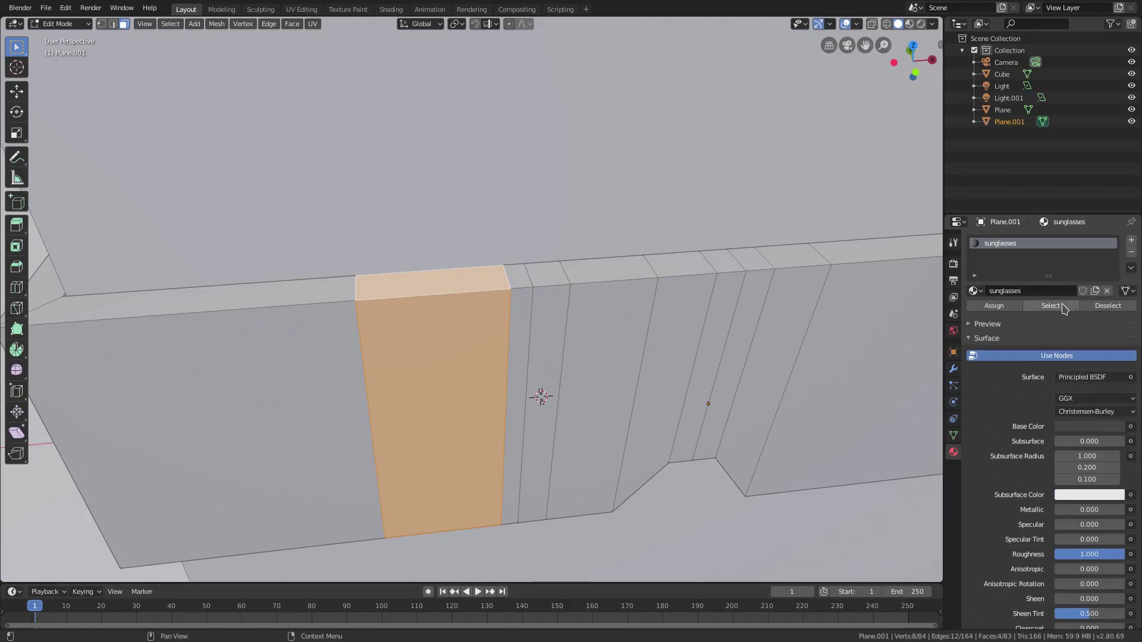
pyautogui.click(1131, 241)
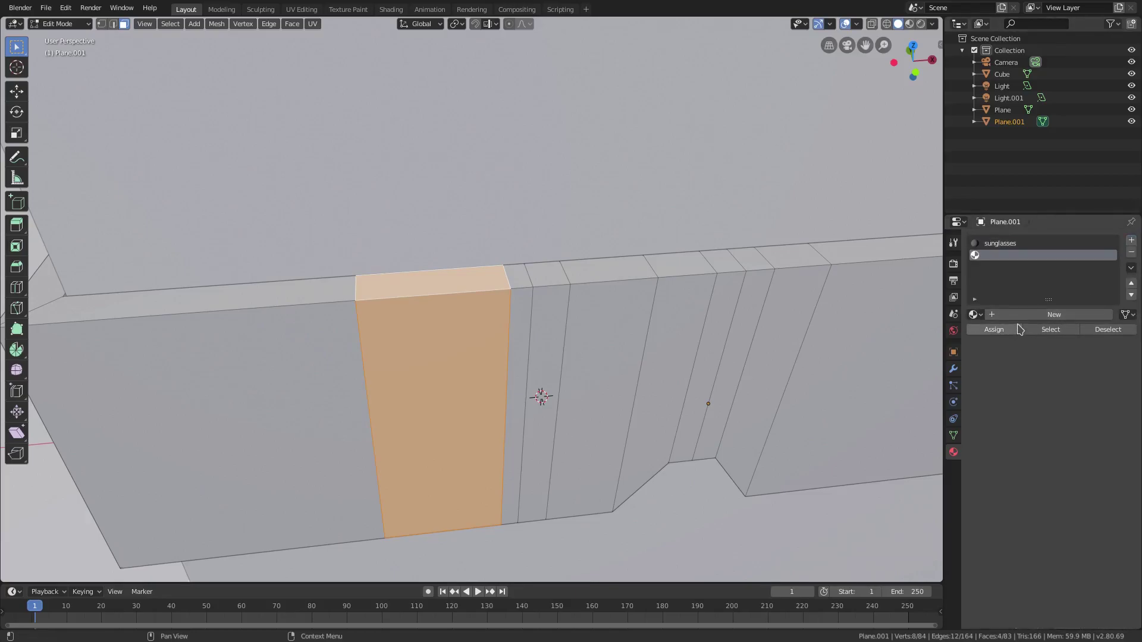
pyautogui.click(996, 316)
pyautogui.click(1003, 314)
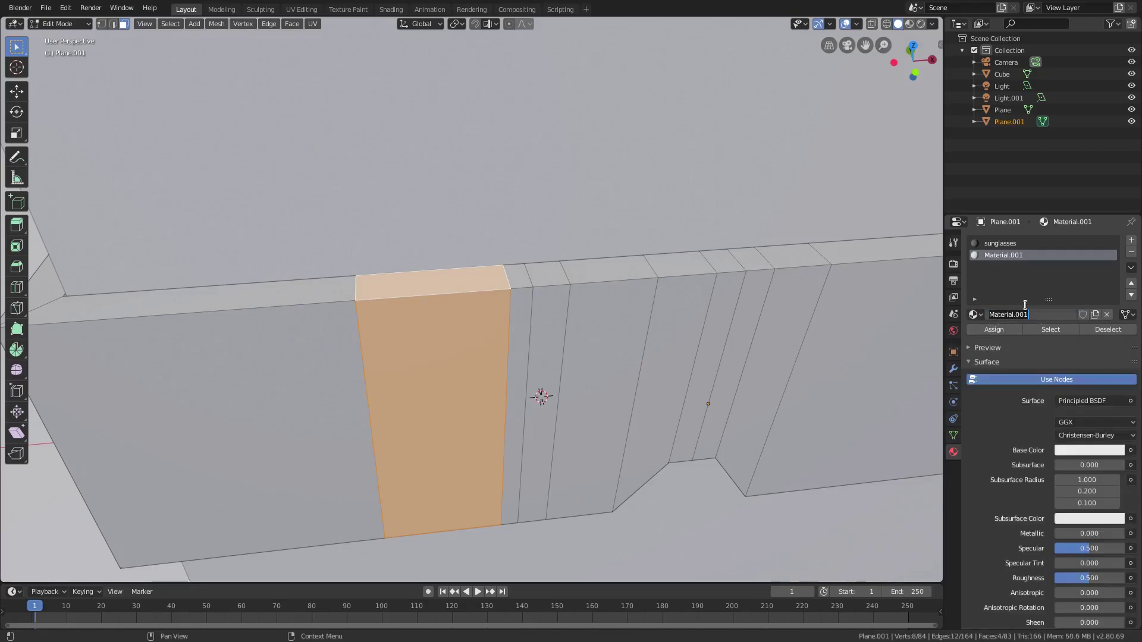
pyautogui.write('sunglasses white')
pyautogui.press('Return')
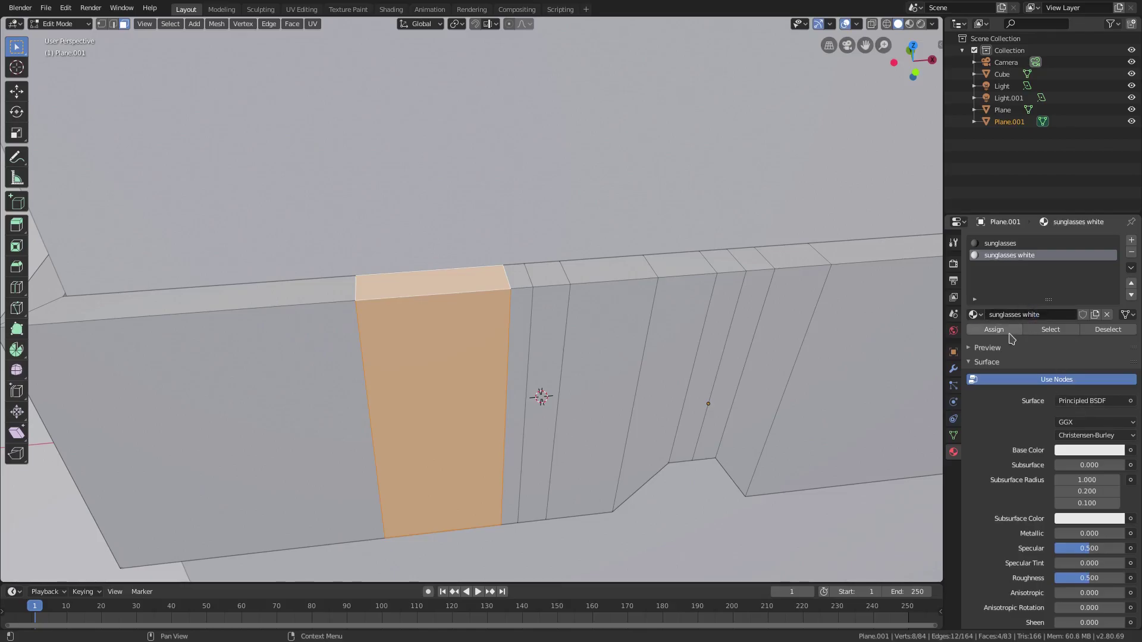
# Show the glasses in rendered Object Mode, and set the sunglasses white material's specular to 1.000 and its base color to pure white
pyautogui.click(920, 24)
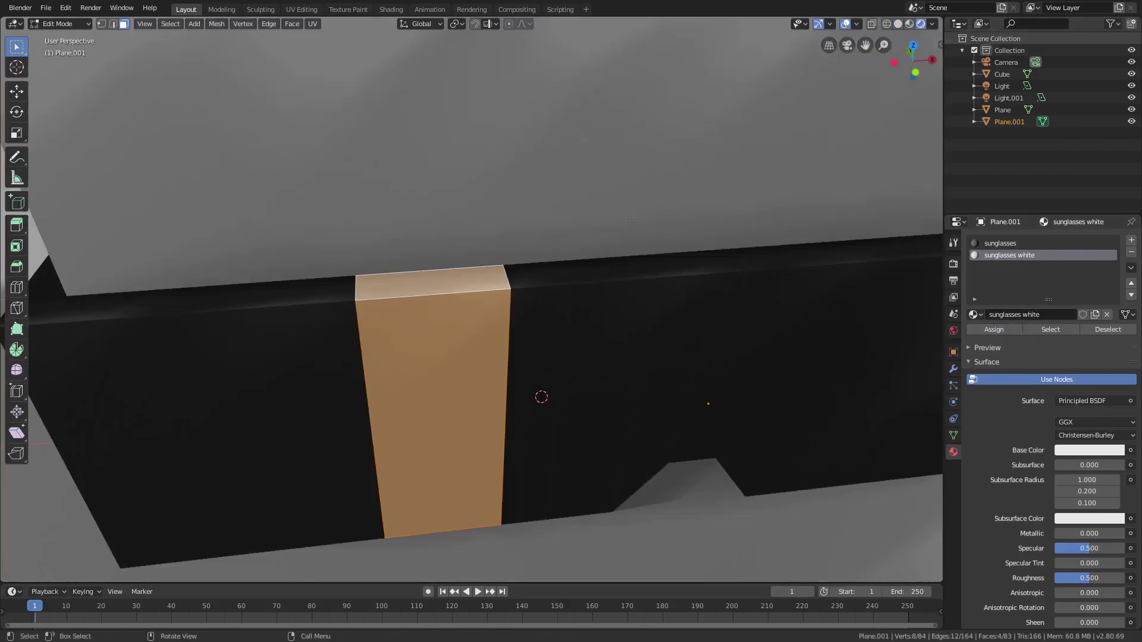
pyautogui.press('Tab')
pyautogui.scroll(-8, 601, 285)
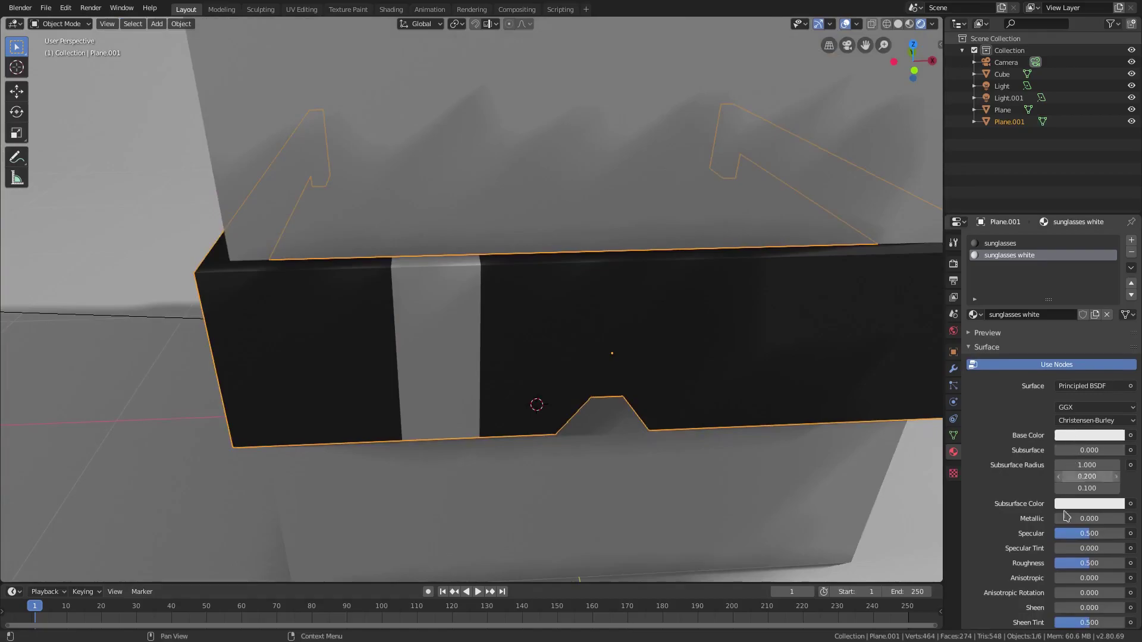
pyautogui.moveTo(1070, 533); pyautogui.dragTo(1124, 534)
pyautogui.click(1089, 436)
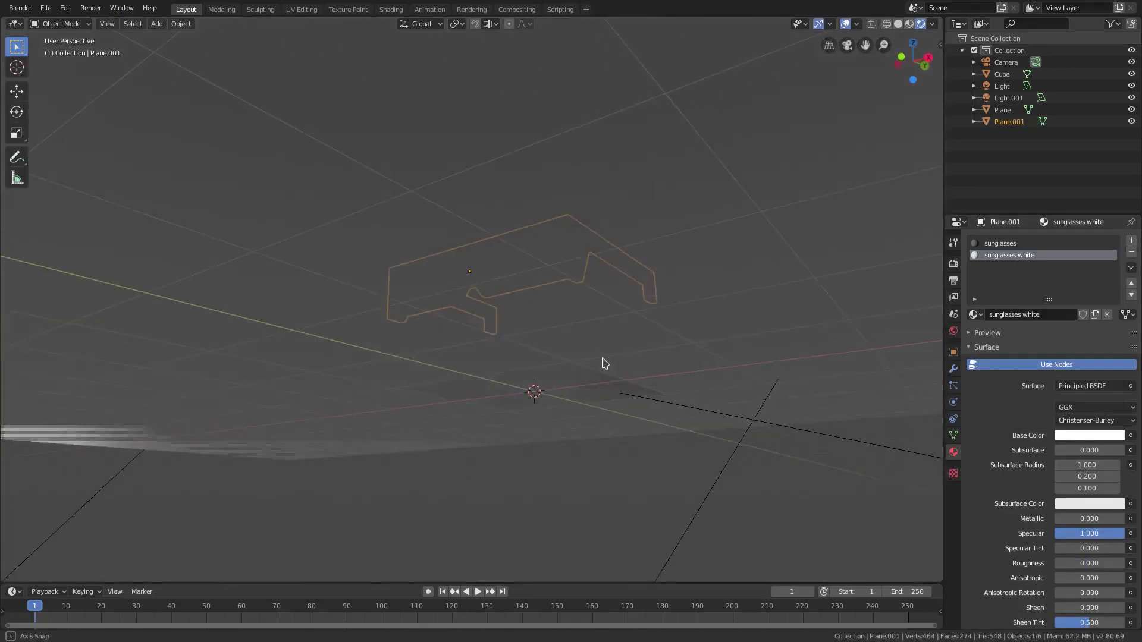
# Put the glasses back into Edit Mode with solid viewport shading and activate the Loop Cut tool for another stripe
pyautogui.scroll(5, 601, 362)
pyautogui.moveTo(657, 383); pyautogui.dragTo(539, 330, button='middle')
pyautogui.scroll(3, 622, 340)
pyautogui.press('Tab')
pyautogui.moveTo(562, 327); pyautogui.dragTo(621, 333, button='middle')
pyautogui.keyDown('shift'); pyautogui.moveTo(621, 333); pyautogui.dragTo(488, 284, button='middle'); pyautogui.keyUp('shift')
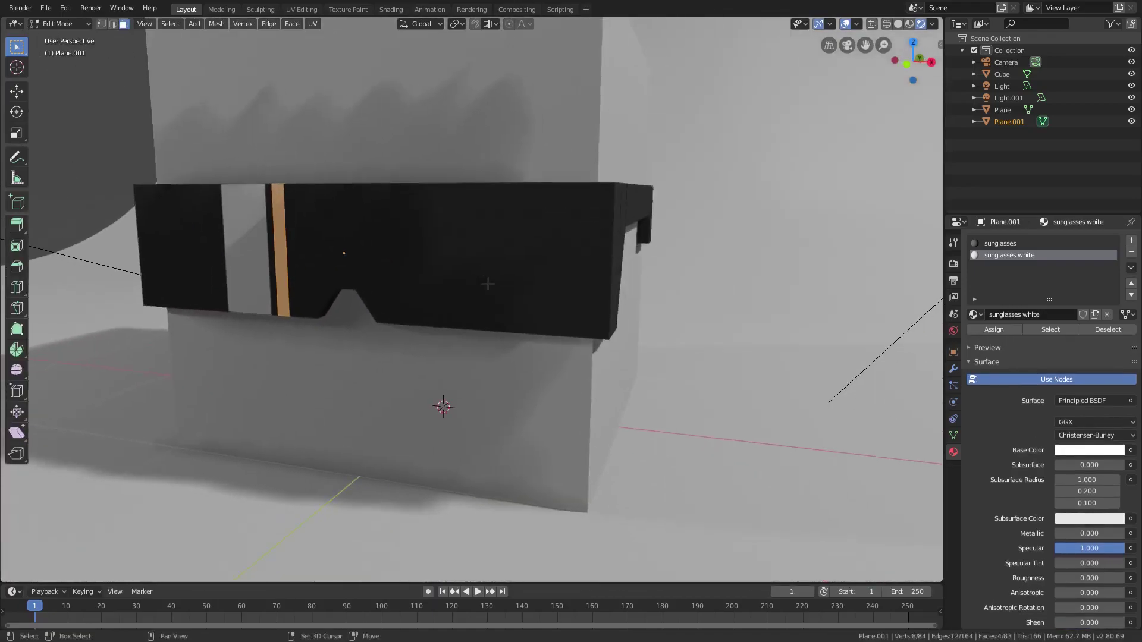
pyautogui.click(897, 24)
pyautogui.moveTo(525, 239); pyautogui.dragTo(546, 244, button='middle')
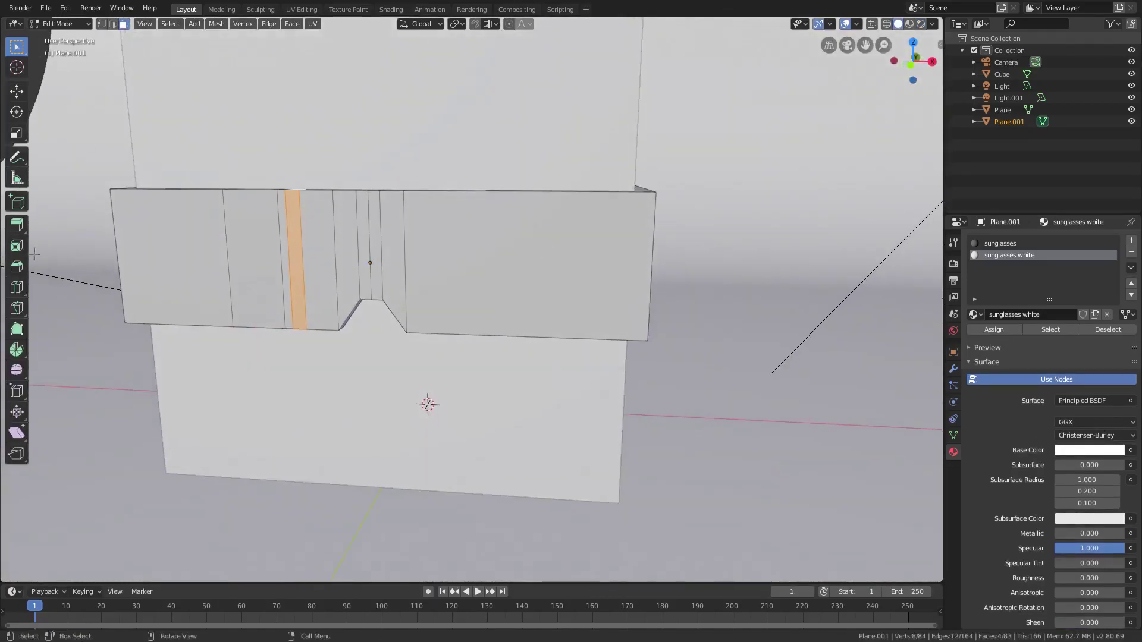
pyautogui.click(16, 287)
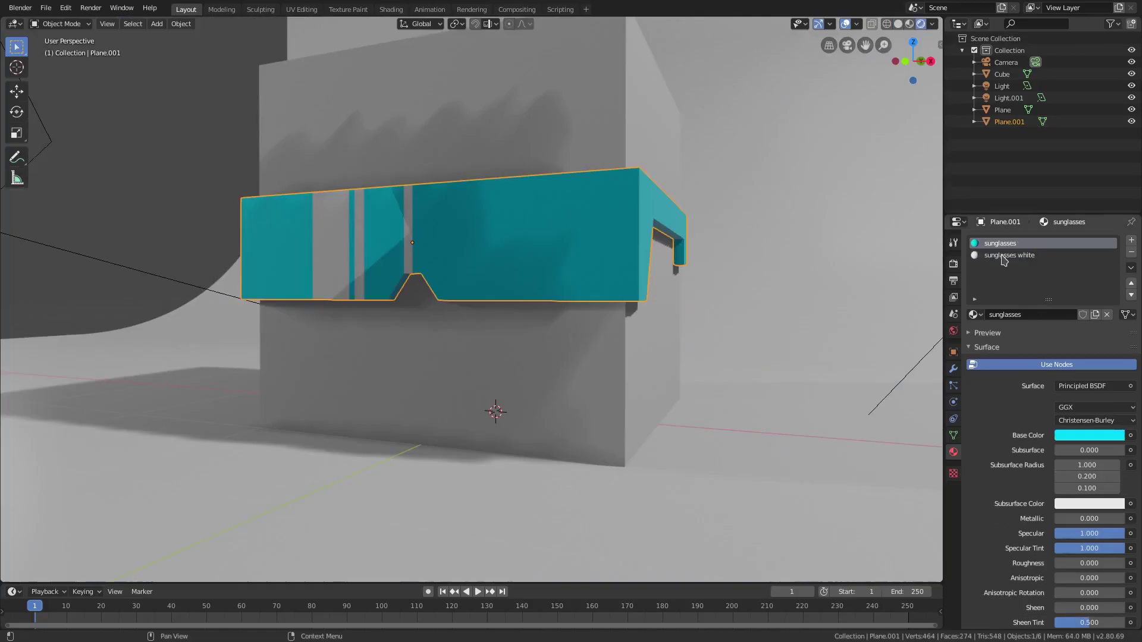
# Change the surface shader of the sunglasses white material from Principled BSDF to Emission
pyautogui.click(1083, 386)
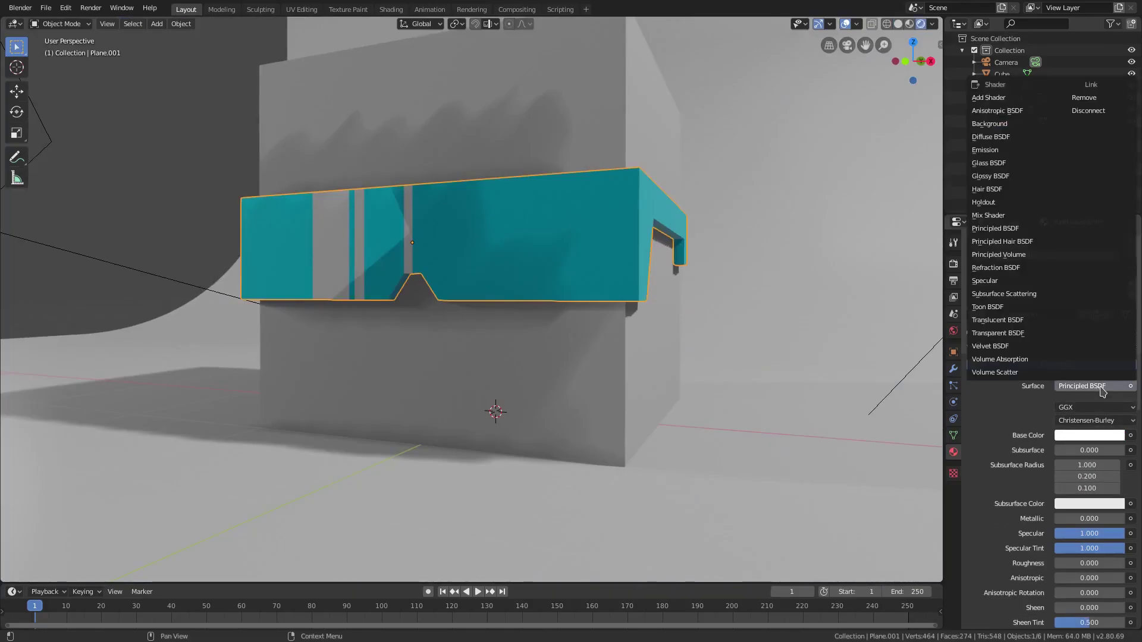
pyautogui.click(1019, 154)
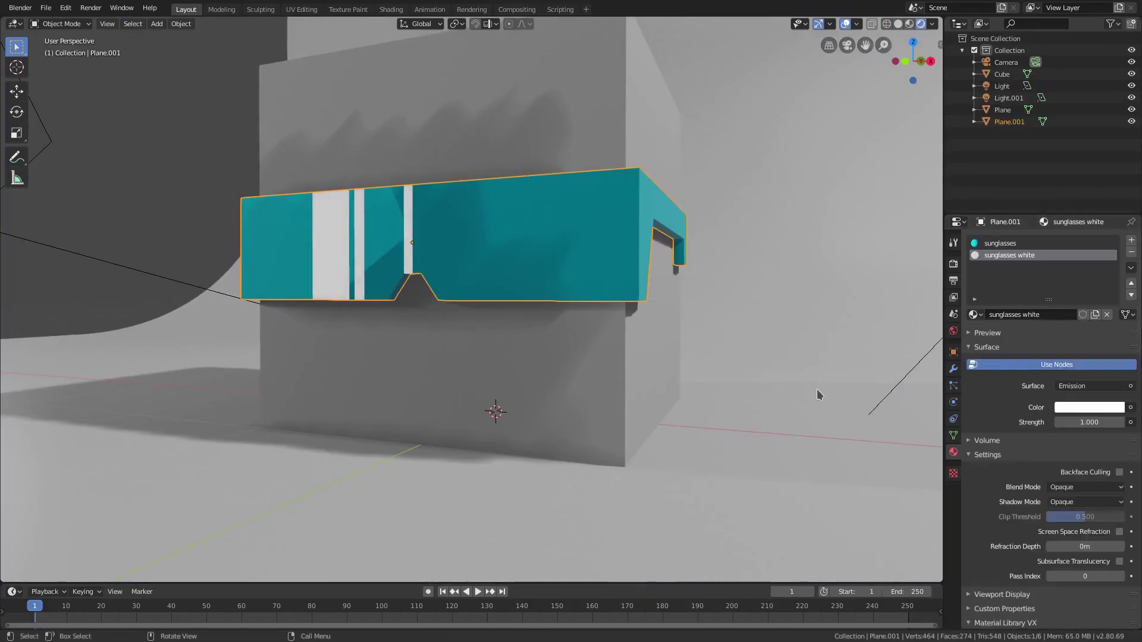
pyautogui.moveTo(818, 395)
pyautogui.mouseDown(button='middle')
pyautogui.moveTo(844, 394)
pyautogui.moveTo(823, 395)
pyautogui.mouseUp(button='middle')
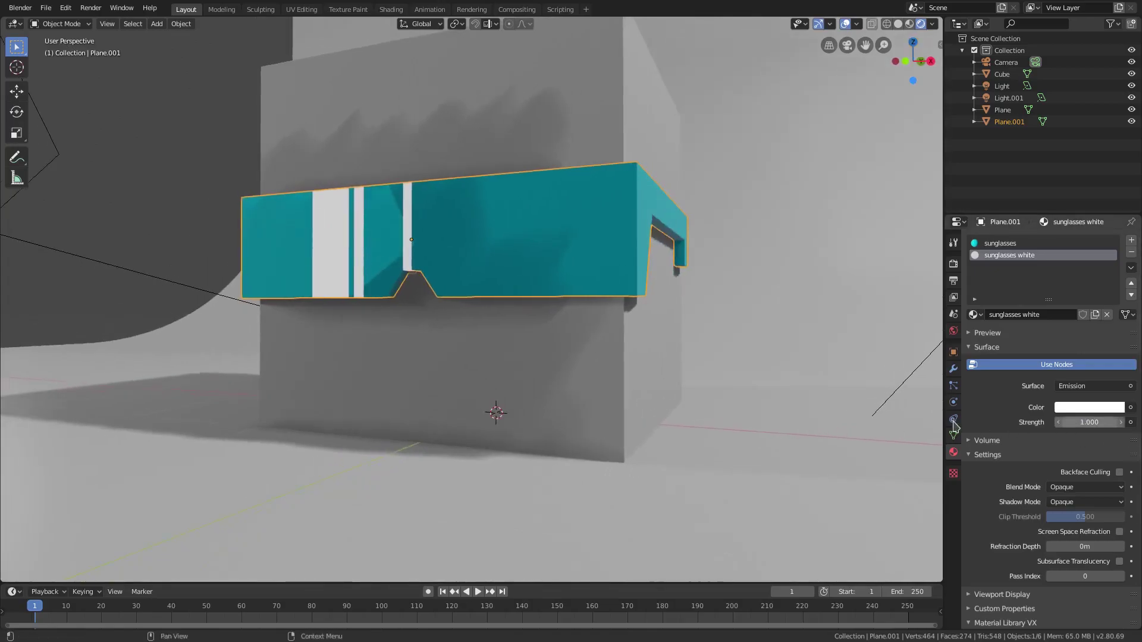
pyautogui.moveTo(642, 390); pyautogui.dragTo(672, 387, button='middle')
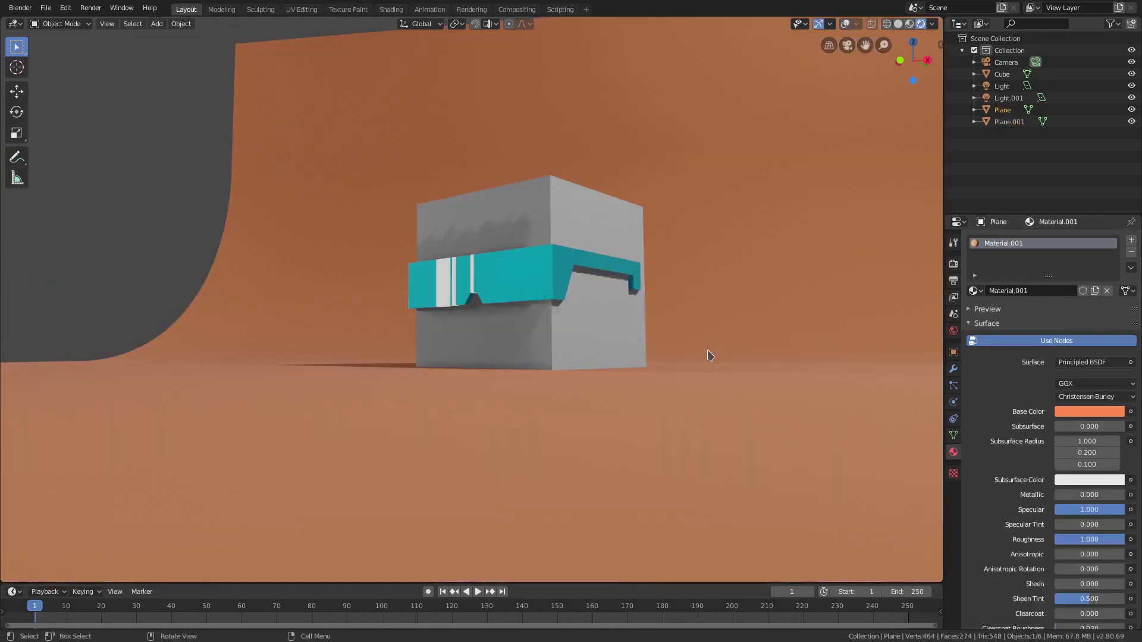
pyautogui.moveTo(708, 356); pyautogui.dragTo(731, 358, button='middle')
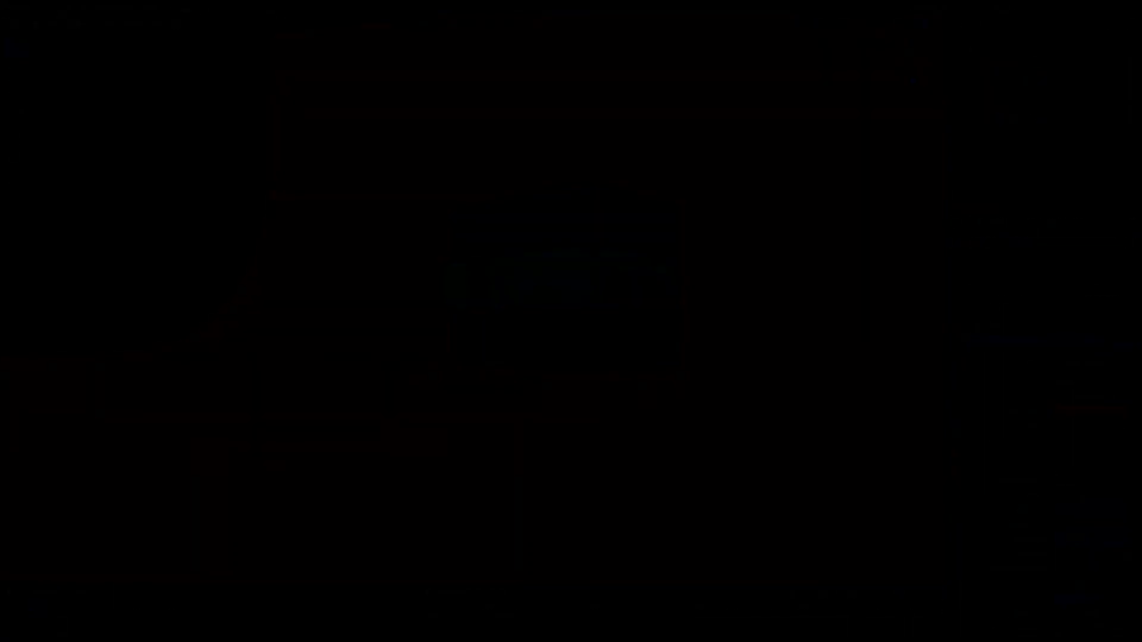